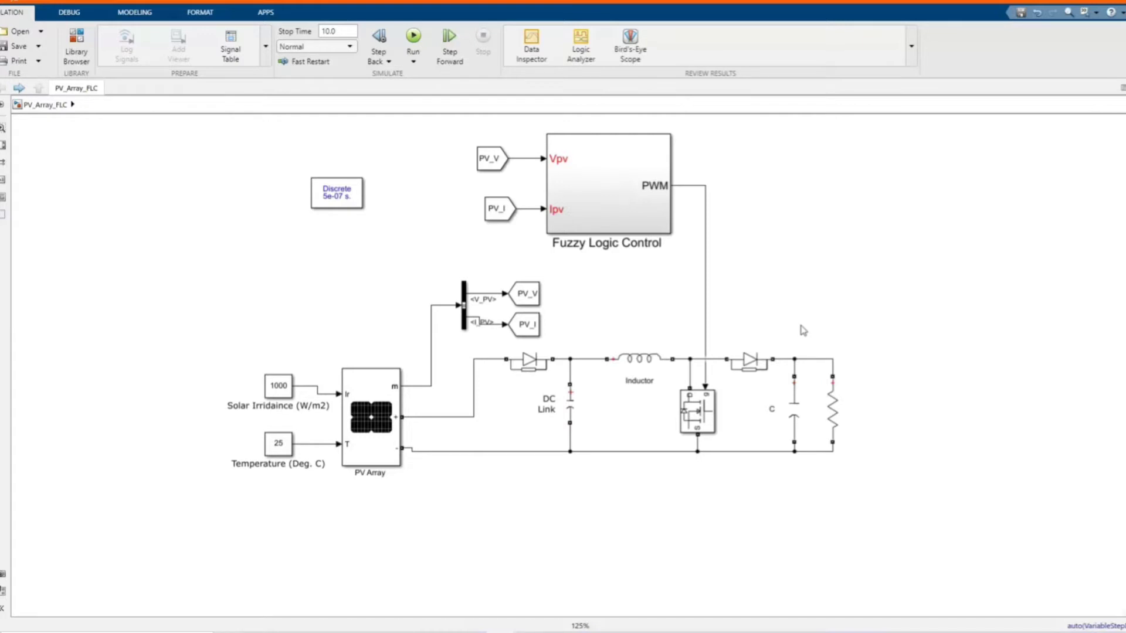
{"action": "key", "text": "alt+1"}
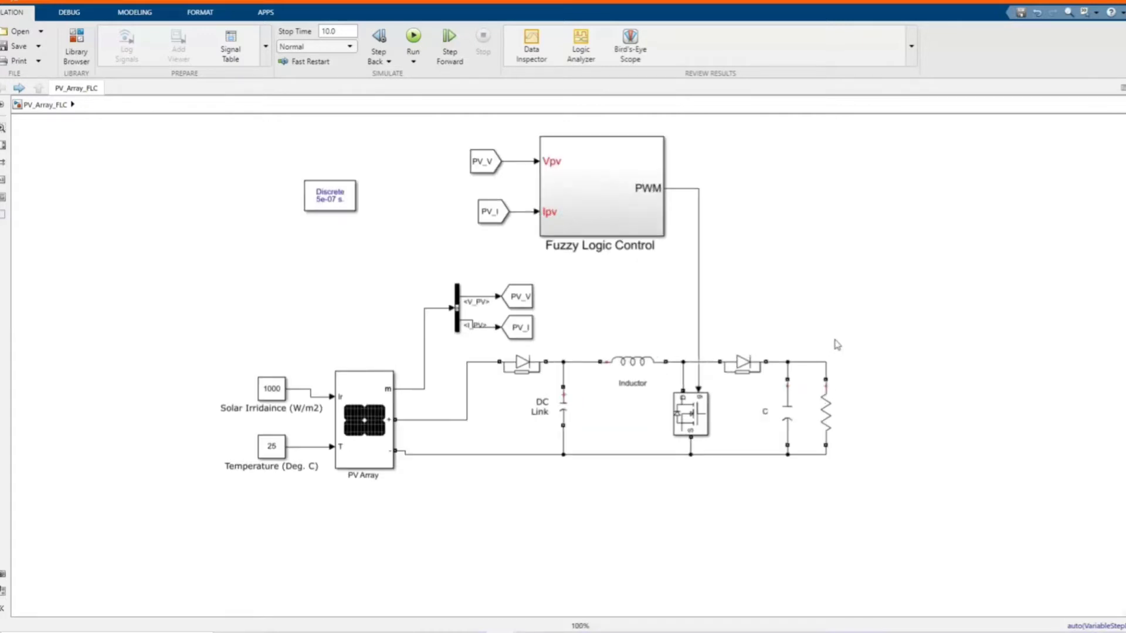
{"action": "left_click", "coordinate": [3, 146]}
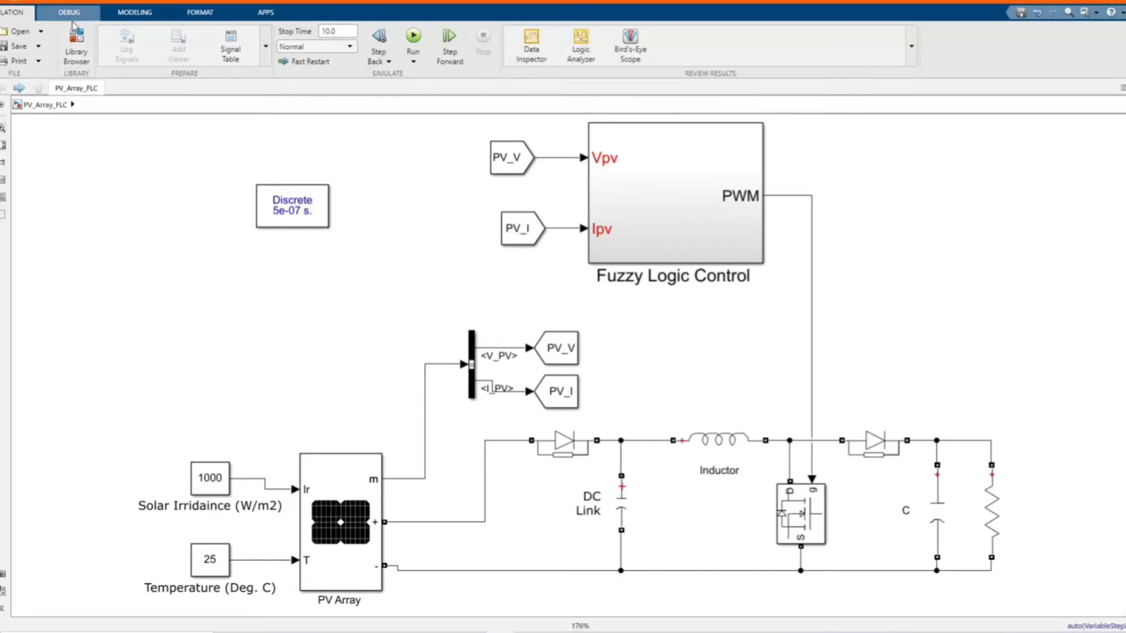
{"action": "scroll", "coordinate": [306, 306], "scroll_direction": "down", "scroll_amount": 2}
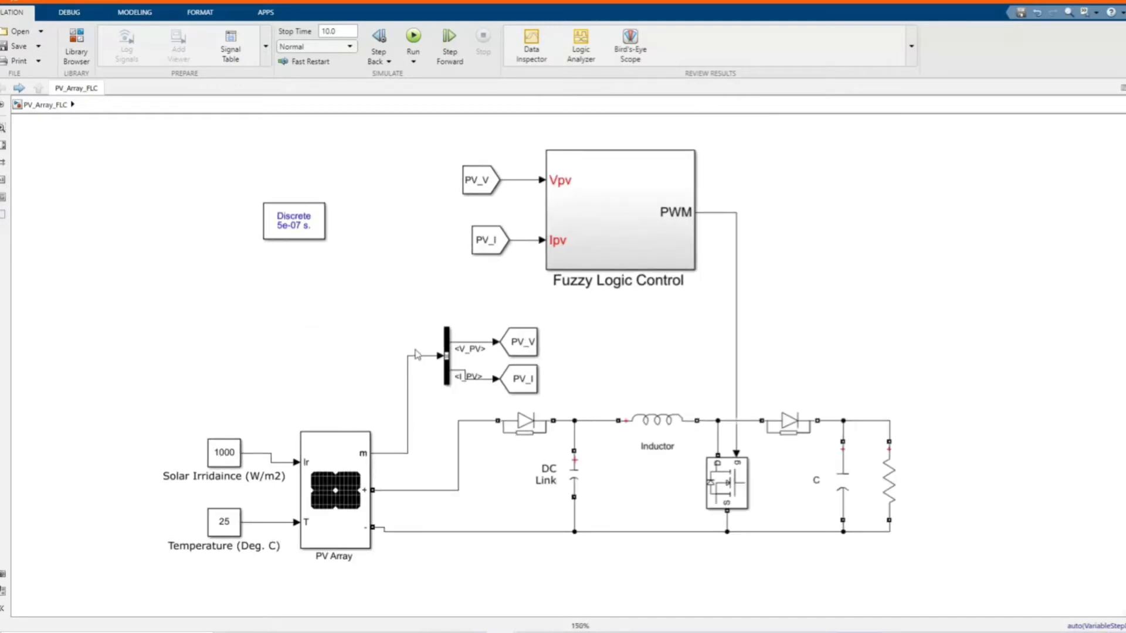
- Set the PV Array block to 1 parallel string and 1 series-connected module per string
{"action": "scroll", "coordinate": [328, 586], "scroll_direction": "up", "scroll_amount": 2}
{"action": "left_click", "coordinate": [332, 515]}
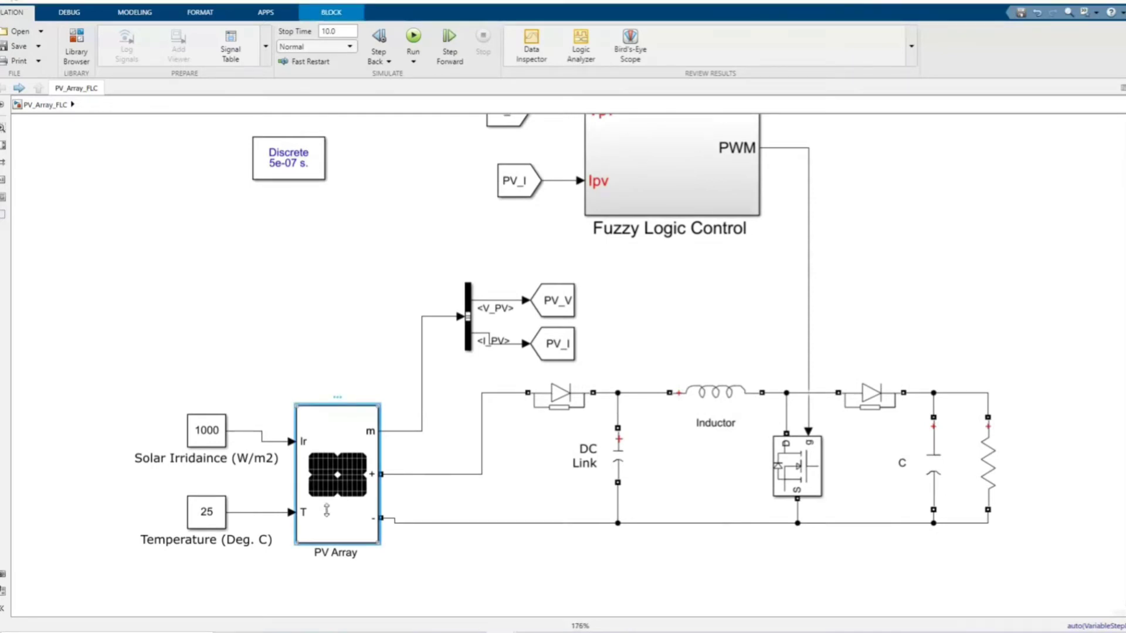
{"action": "double_click", "coordinate": [330, 514]}
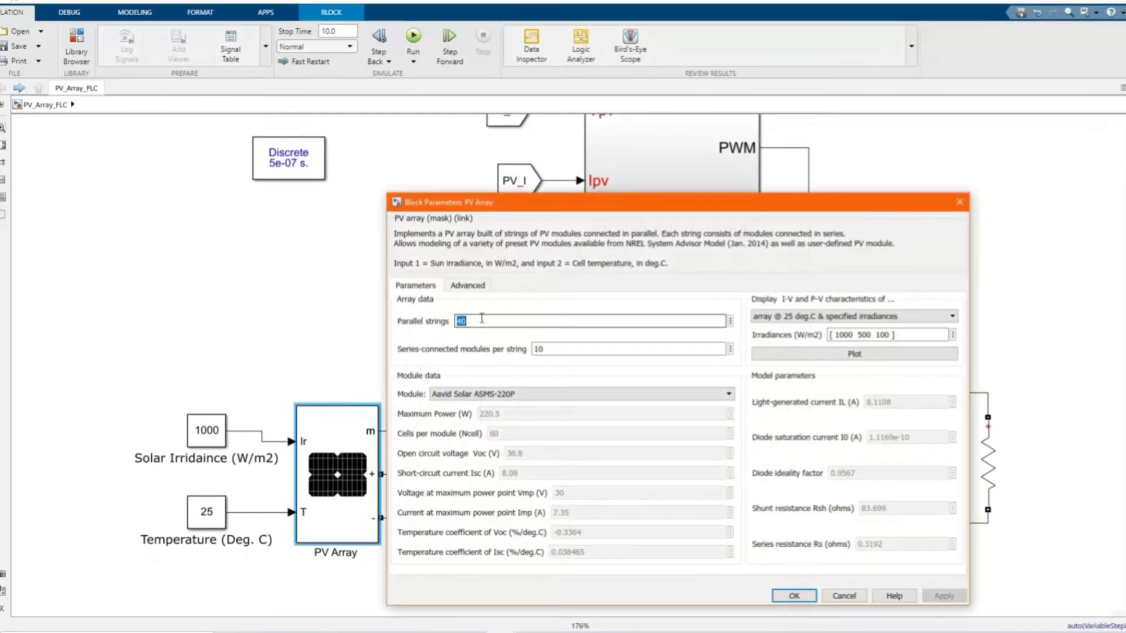
{"action": "type", "text": "1"}
{"action": "double_click", "coordinate": [537, 349]}
{"action": "type", "text": "1"}
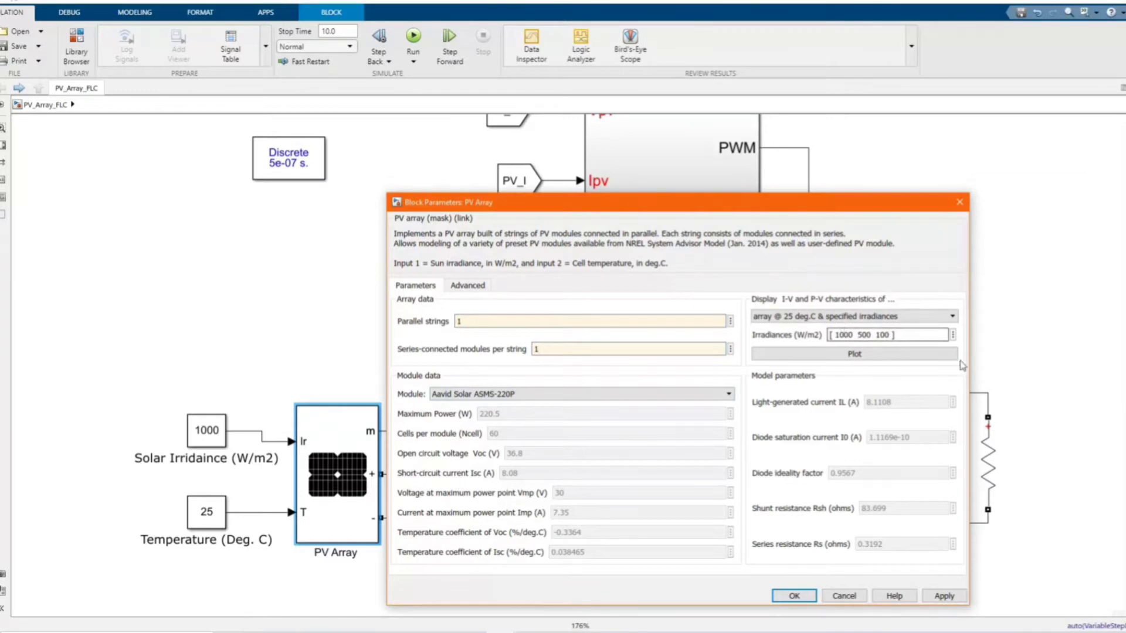
- Plot the PV Array's I-V and P-V characteristics, close the figure, and apply the block parameters
{"action": "left_click", "coordinate": [859, 355]}
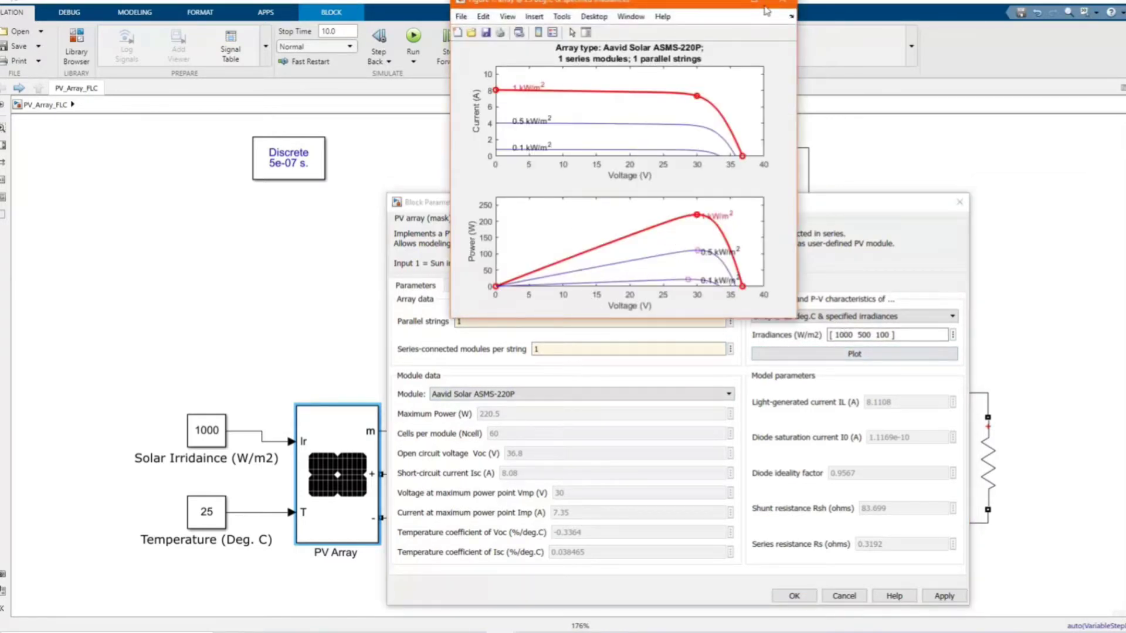
{"action": "left_click", "coordinate": [781, 3]}
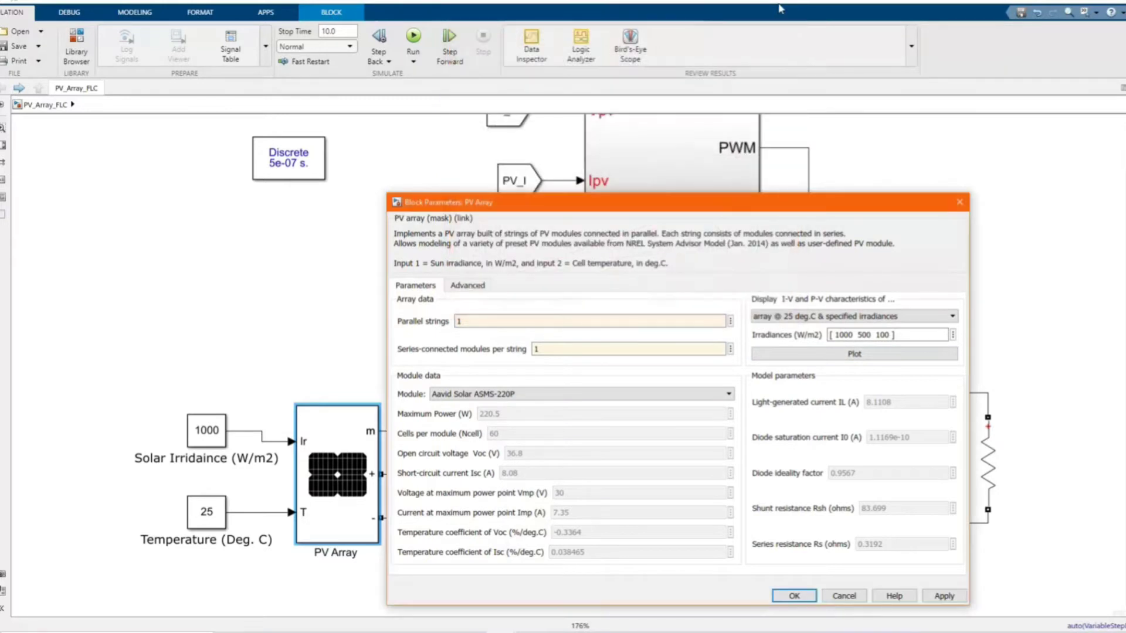
{"action": "left_click", "coordinate": [944, 596]}
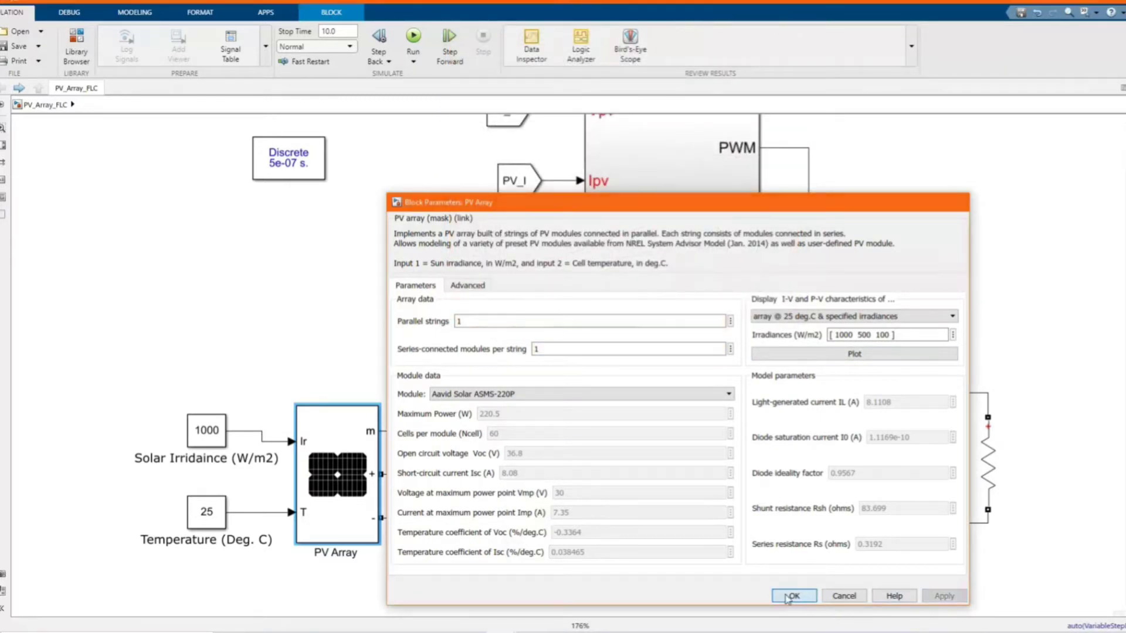
{"action": "left_click", "coordinate": [792, 596]}
- Move the Solar Irradiance constant down so its signal line runs straight into the PV Array's Ir input
{"action": "double_click", "coordinate": [207, 430]}
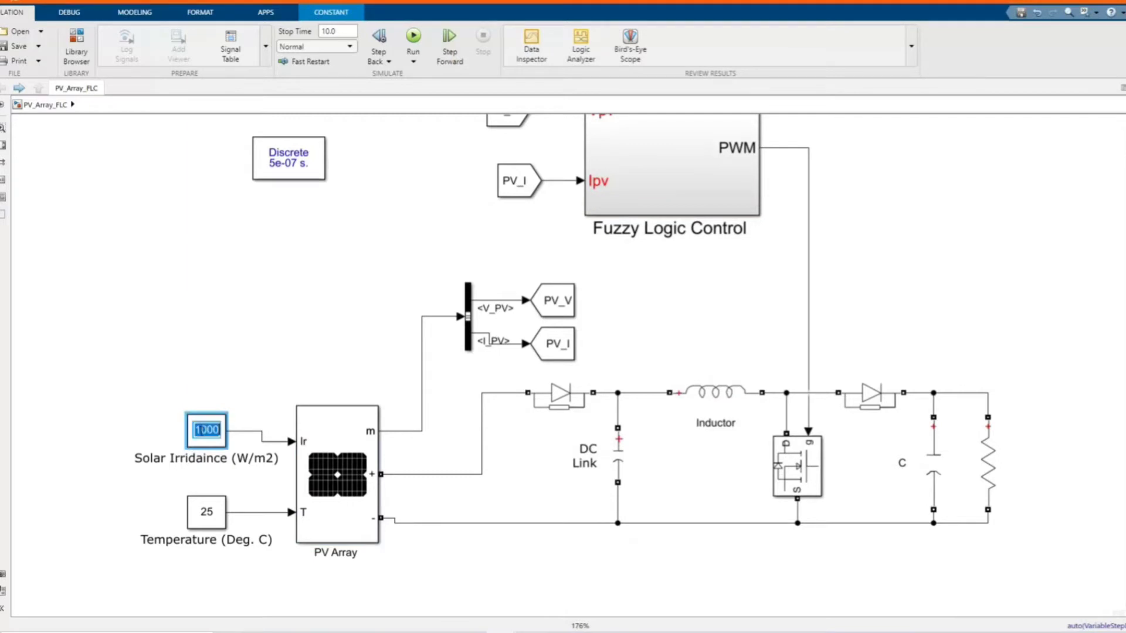
{"action": "left_click_drag", "start_coordinate": [206, 423], "coordinate": [206, 434]}
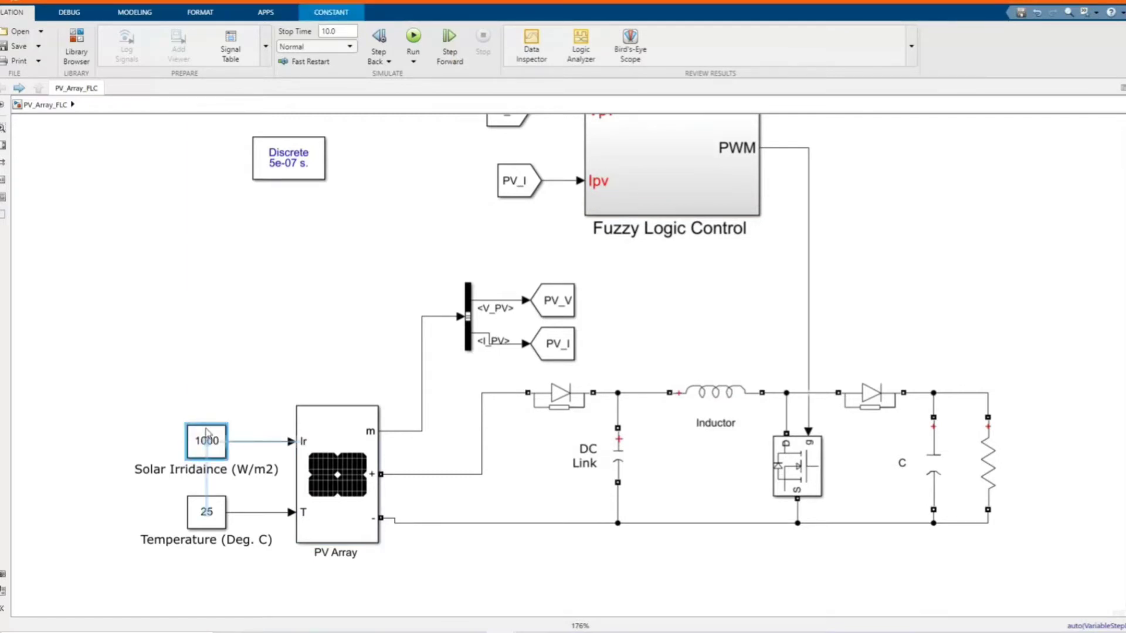
{"action": "left_click", "coordinate": [222, 371]}
{"action": "left_click", "coordinate": [205, 516]}
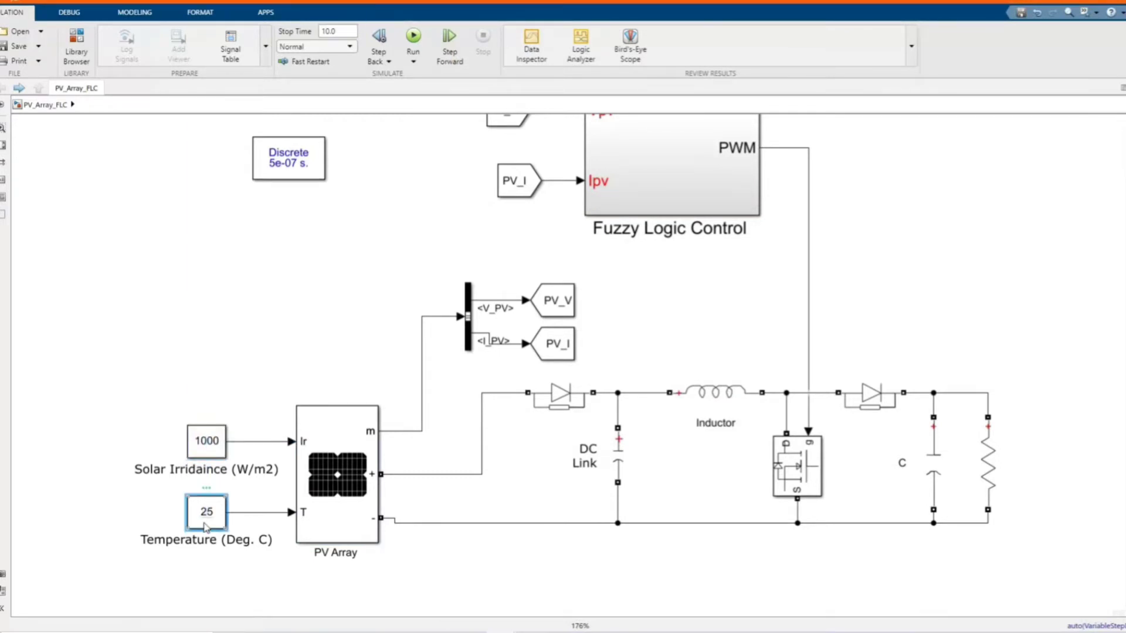
{"action": "left_click", "coordinate": [345, 576]}
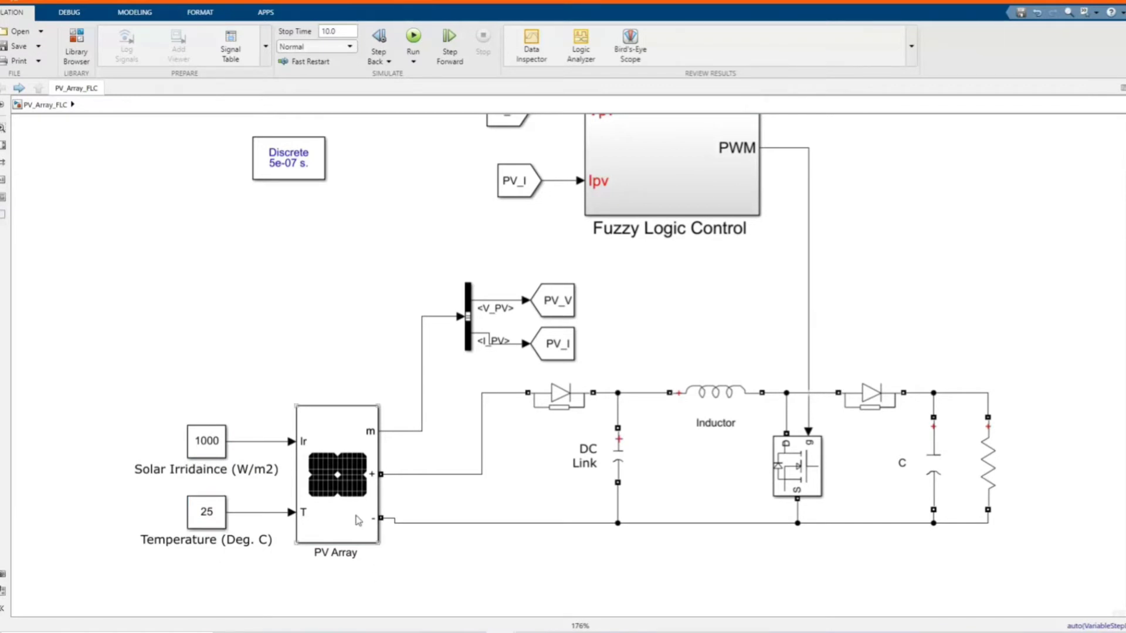
- Rename the PV Array block as PV Panel
{"action": "scroll", "coordinate": [363, 519], "scroll_direction": "down", "scroll_amount": 1}
{"action": "scroll", "coordinate": [358, 545], "scroll_direction": "up", "scroll_amount": 2}
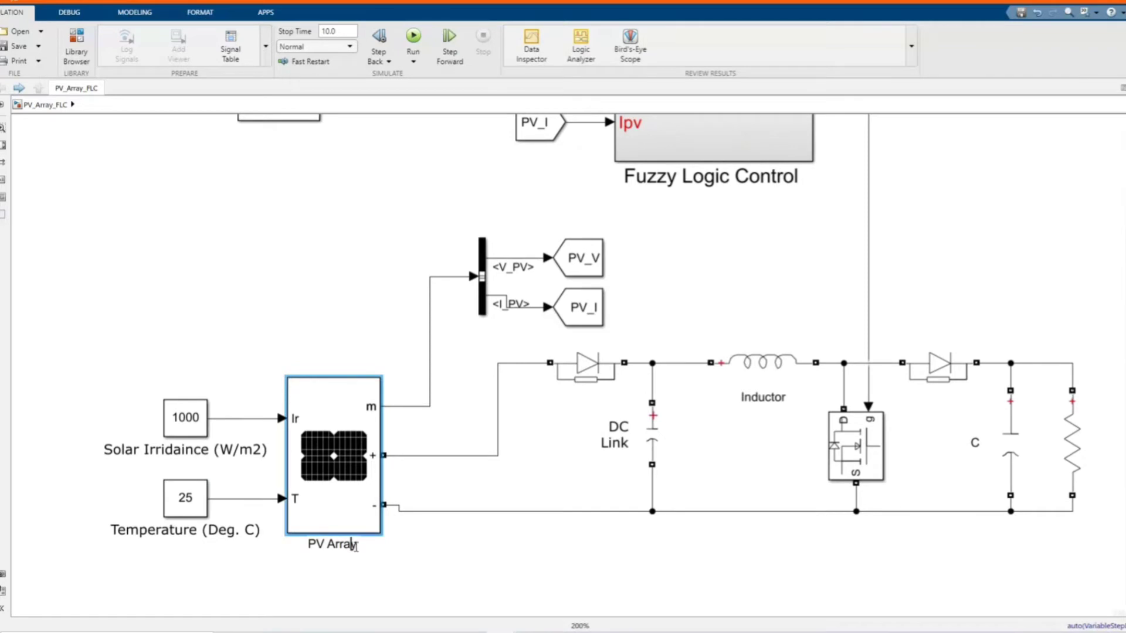
{"action": "scroll", "coordinate": [346, 536], "scroll_direction": "down", "scroll_amount": 1}
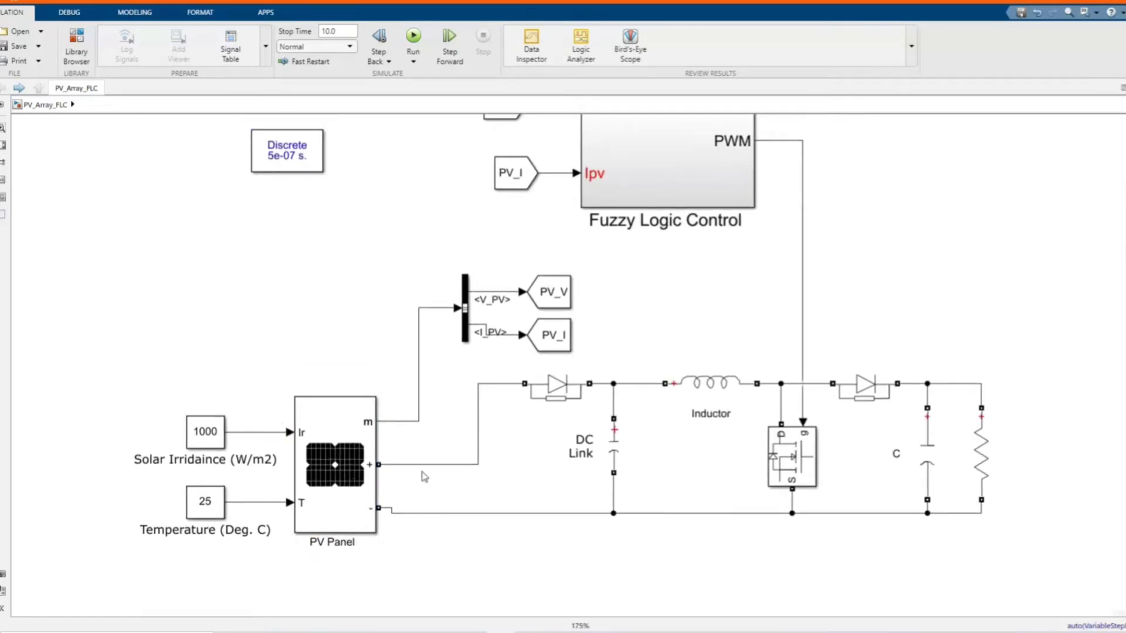
- Shift the vertical wire from the panel's positive terminal and the first series diode closer to the PV Panel
{"action": "left_click_drag", "start_coordinate": [478, 465], "coordinate": [451, 444]}
{"action": "left_click", "coordinate": [535, 437]}
{"action": "left_click_drag", "start_coordinate": [548, 394], "coordinate": [517, 396]}
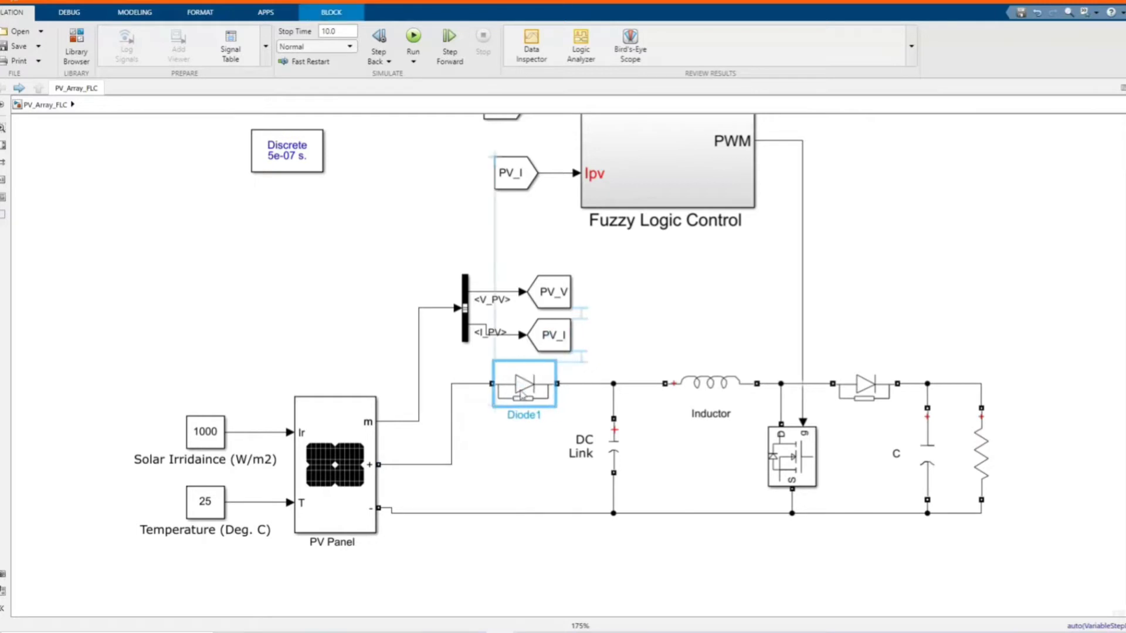
- Review the block parameters of the panel-side diode and the DC Link capacitor without changing them
{"action": "double_click", "coordinate": [517, 396]}
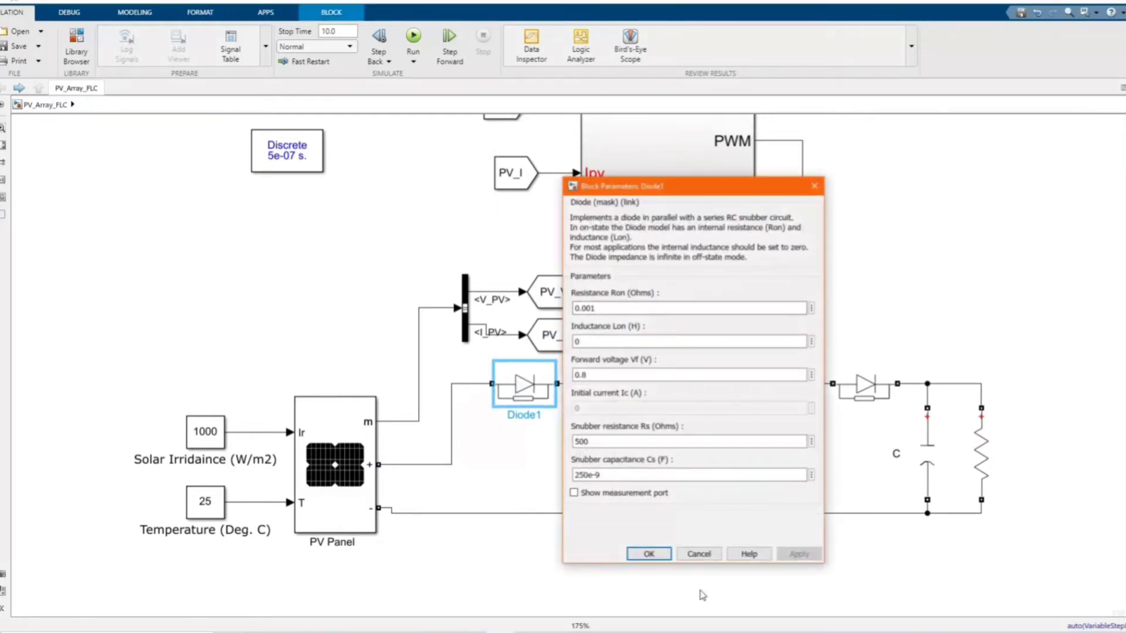
{"action": "left_click", "coordinate": [650, 554]}
{"action": "left_click", "coordinate": [631, 577]}
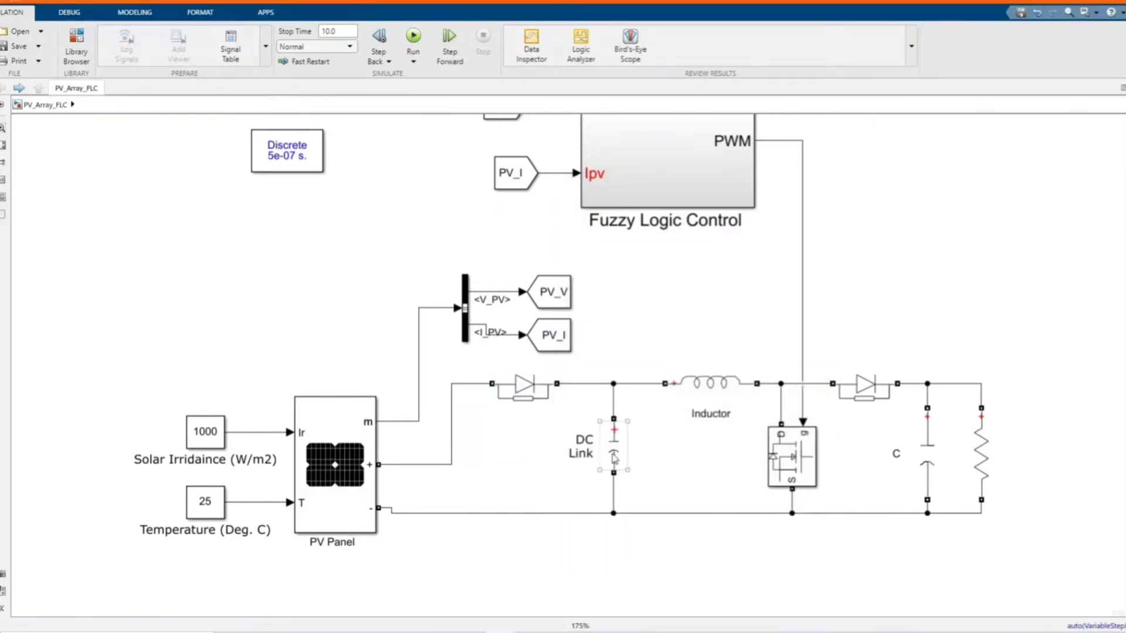
{"action": "double_click", "coordinate": [613, 455]}
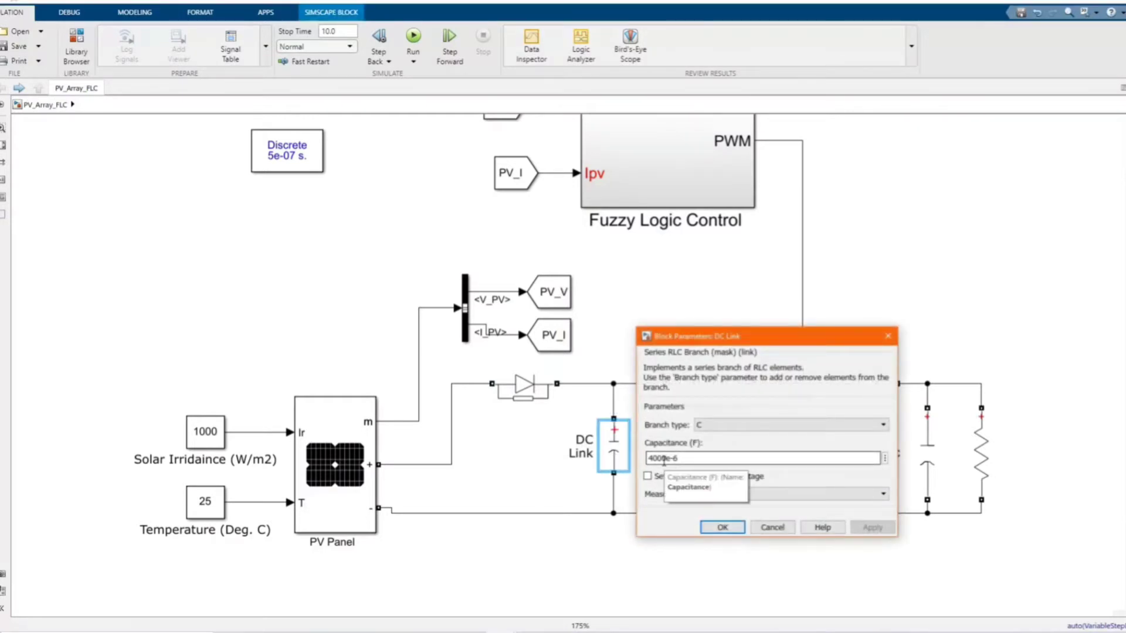
{"action": "left_click", "coordinate": [887, 336]}
{"action": "left_click", "coordinate": [703, 473]}
- Move the inductor slightly closer to the DC Link node and check its inductance setting
{"action": "left_click", "coordinate": [695, 392]}
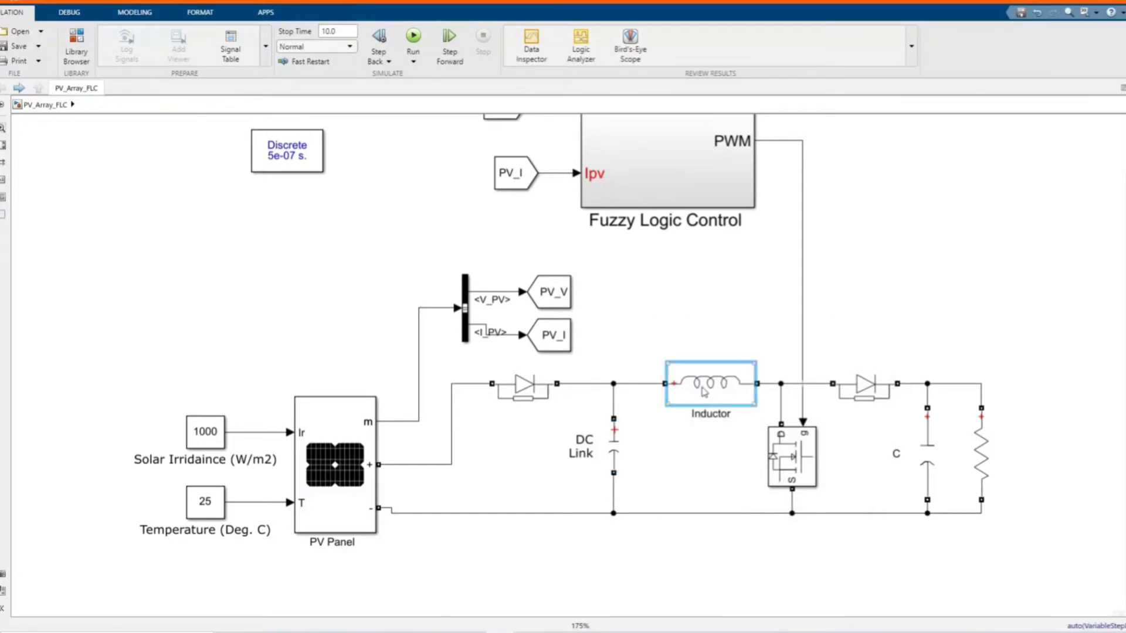
{"action": "double_click", "coordinate": [694, 392]}
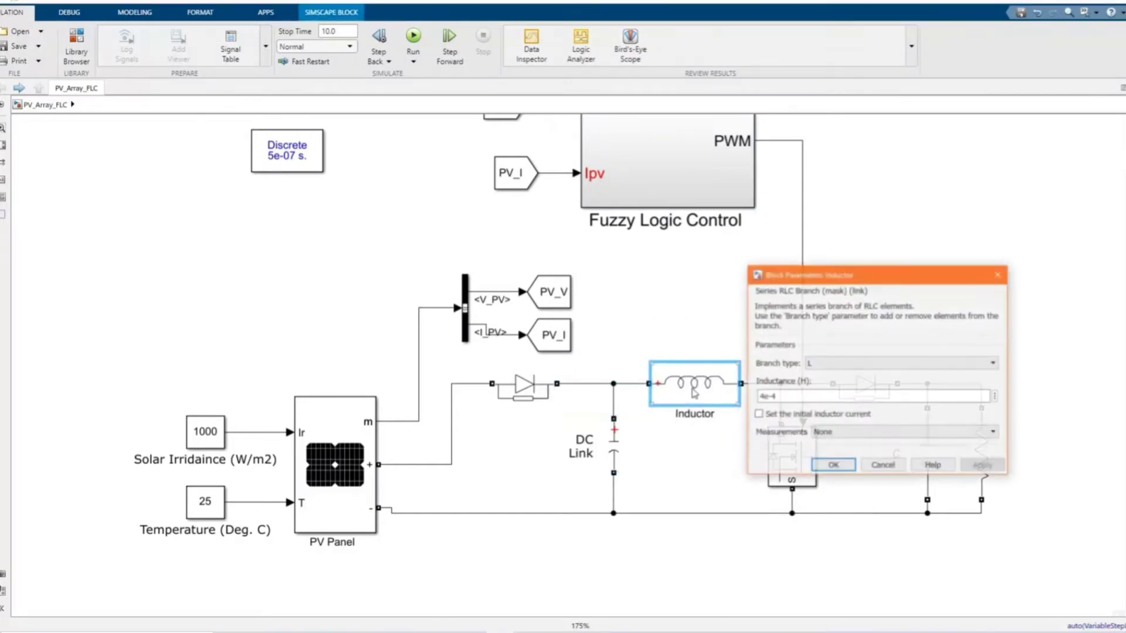
{"action": "left_click", "coordinate": [998, 274]}
- Review the block parameters of the Mosfet and the output-side diode without changing them
{"action": "scroll", "coordinate": [582, 486], "scroll_direction": "down", "scroll_amount": 1}
{"action": "scroll", "coordinate": [719, 520], "scroll_direction": "down", "scroll_amount": 1}
{"action": "scroll", "coordinate": [711, 476], "scroll_direction": "up", "scroll_amount": 2}
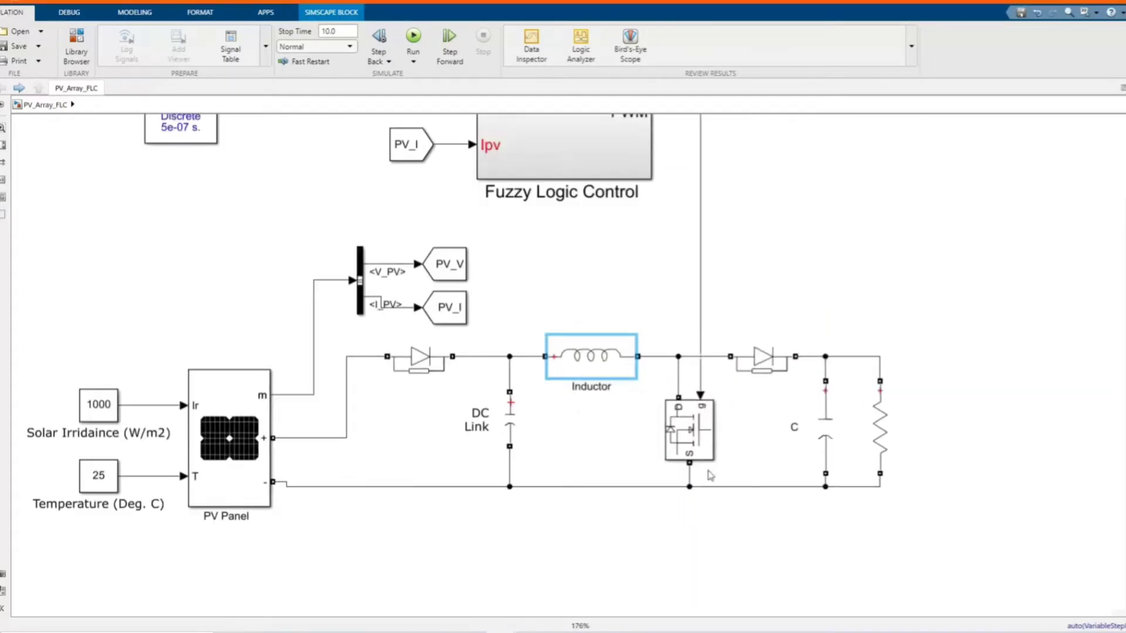
{"action": "double_click", "coordinate": [694, 441]}
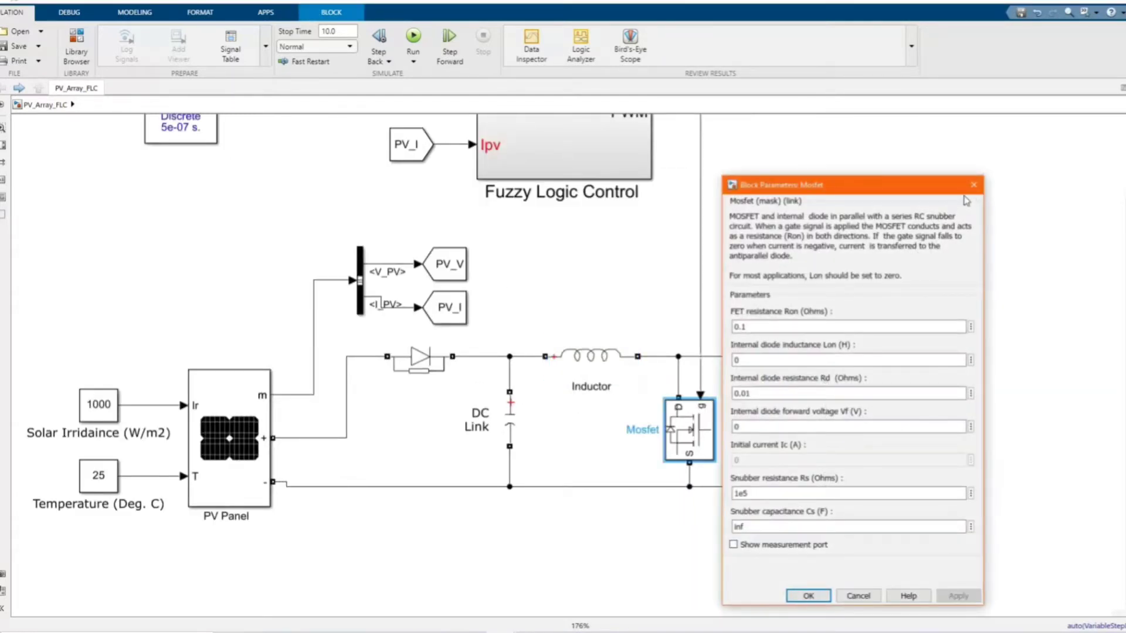
{"action": "left_click", "coordinate": [974, 185]}
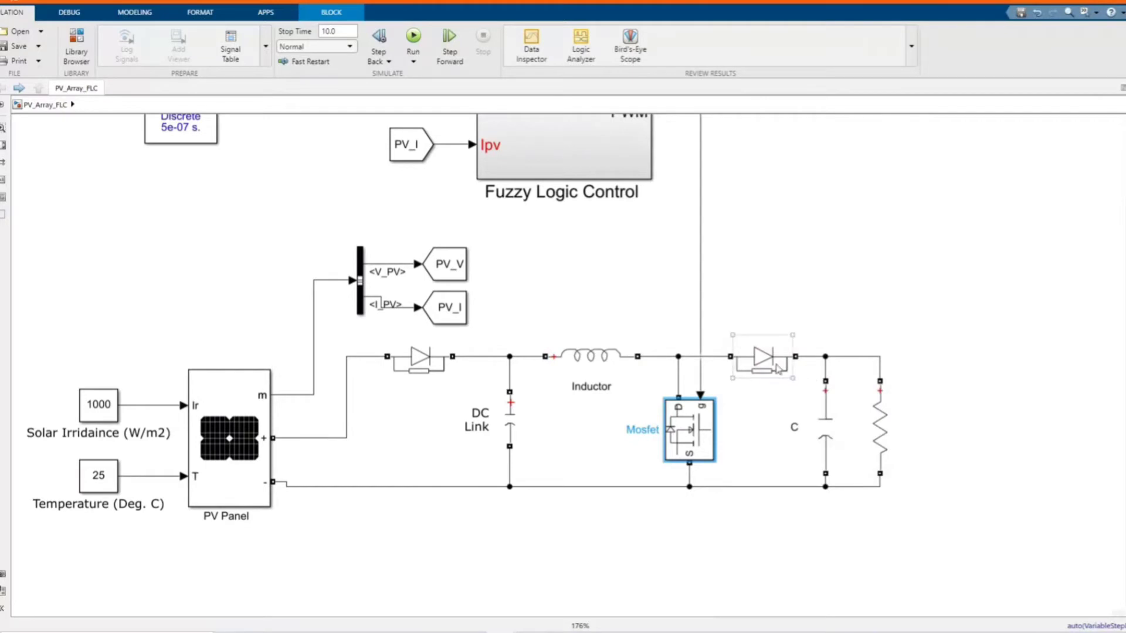
{"action": "double_click", "coordinate": [762, 359]}
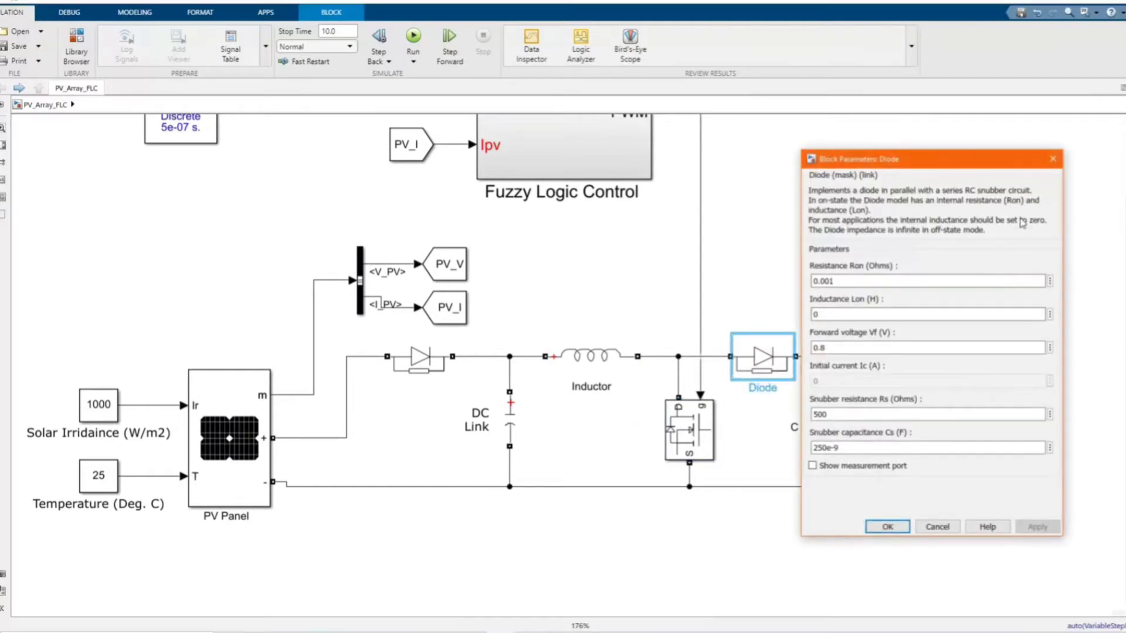
{"action": "left_click", "coordinate": [1053, 159]}
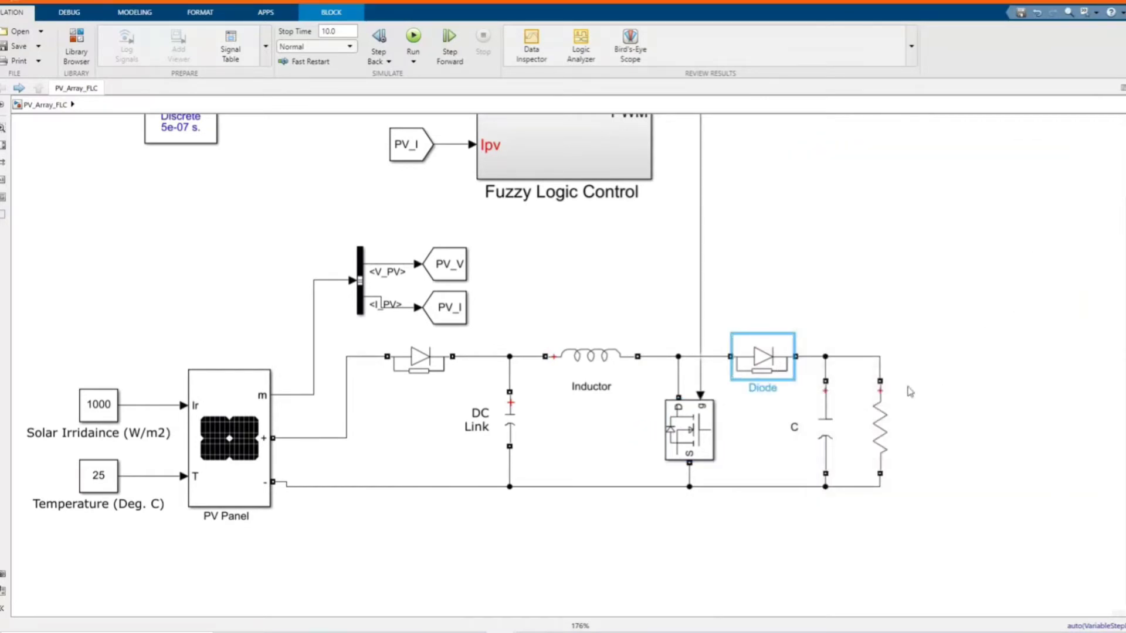
- Review the block parameters of output capacitor C and the Series RLC Load without changing them
{"action": "left_click", "coordinate": [828, 423]}
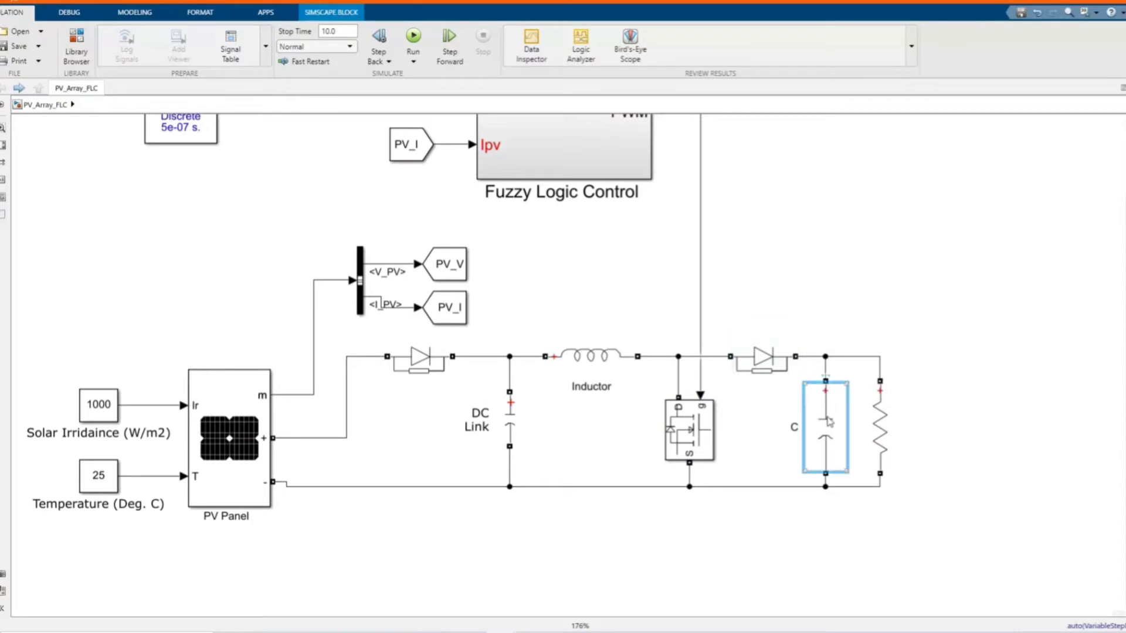
{"action": "double_click", "coordinate": [829, 418]}
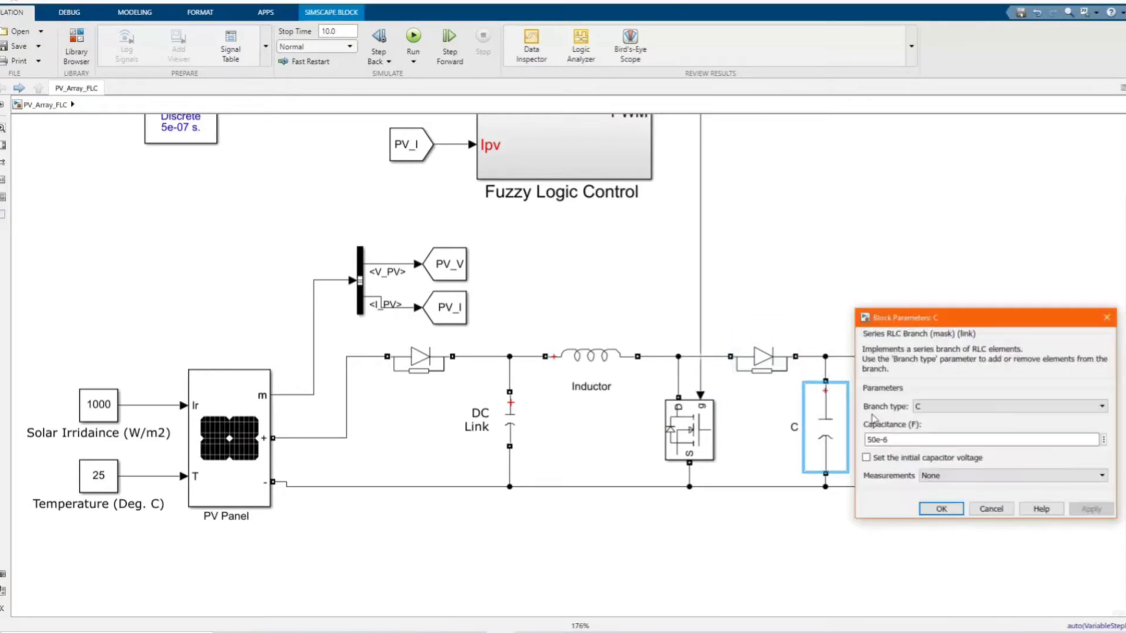
{"action": "left_click", "coordinate": [1106, 317]}
{"action": "left_click", "coordinate": [884, 434]}
{"action": "double_click", "coordinate": [884, 433]}
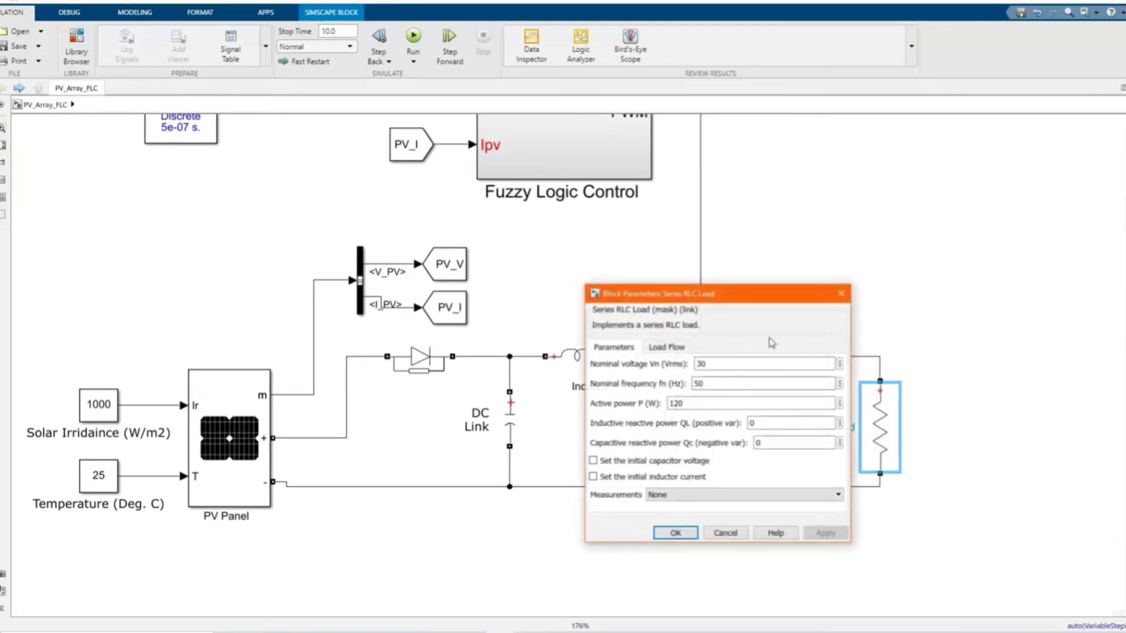
{"action": "left_click", "coordinate": [842, 294]}
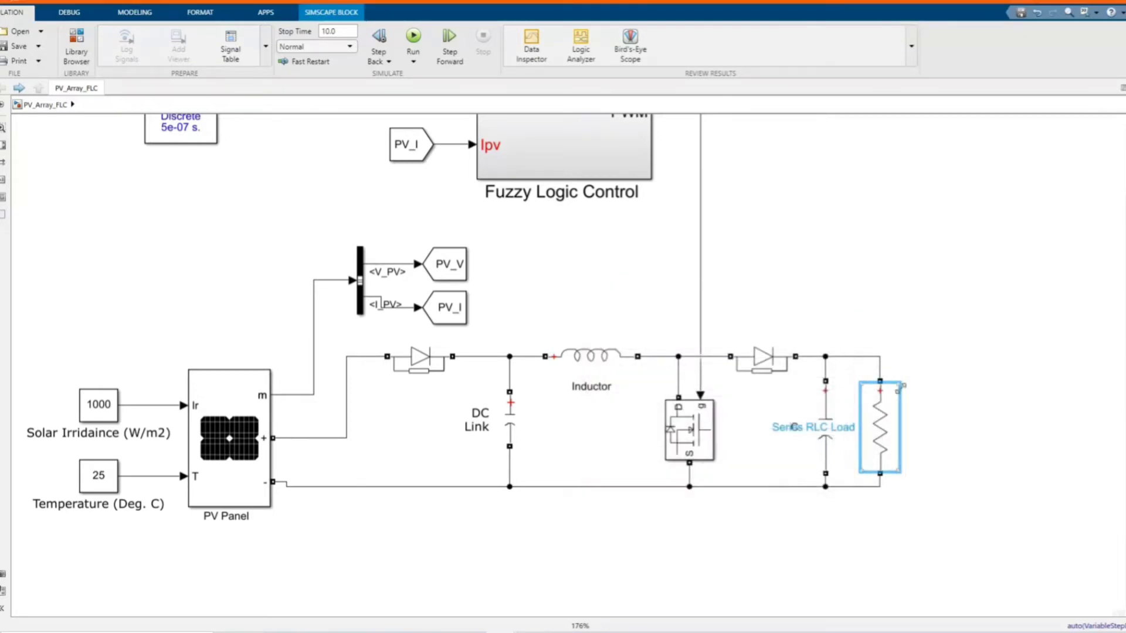
- Check which PV measurement signals are selected in the Bus Selector connected to the panel's m output
{"action": "scroll", "coordinate": [905, 398], "scroll_direction": "down", "scroll_amount": 1}
{"action": "scroll", "coordinate": [905, 399], "scroll_direction": "down", "scroll_amount": 2}
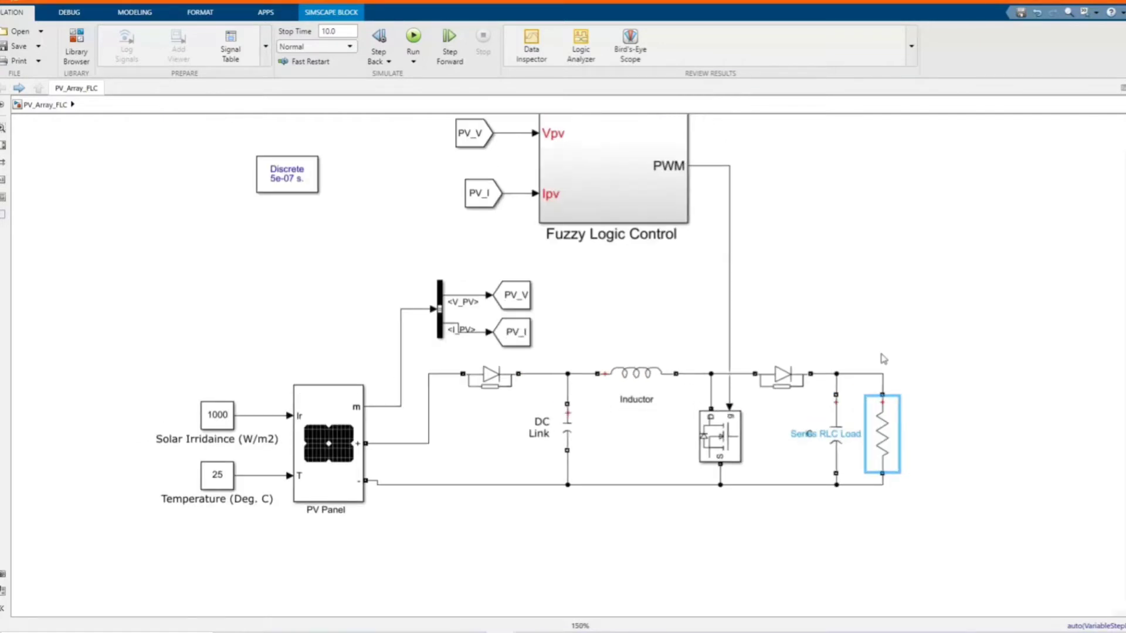
{"action": "left_click", "coordinate": [443, 326]}
{"action": "double_click", "coordinate": [440, 327]}
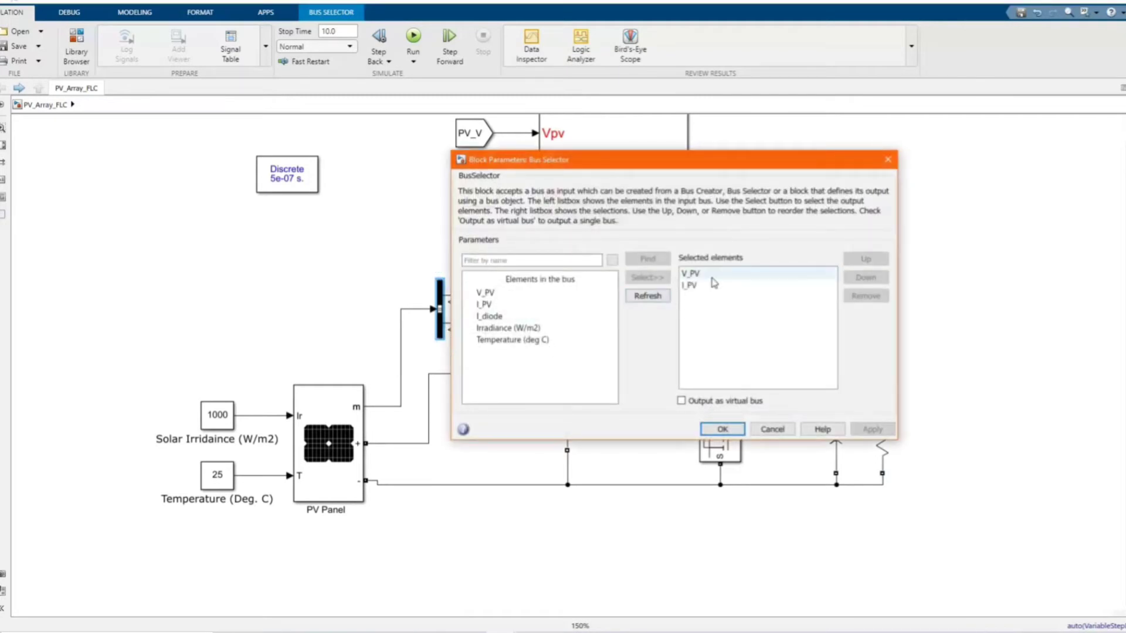
{"action": "left_click", "coordinate": [722, 429]}
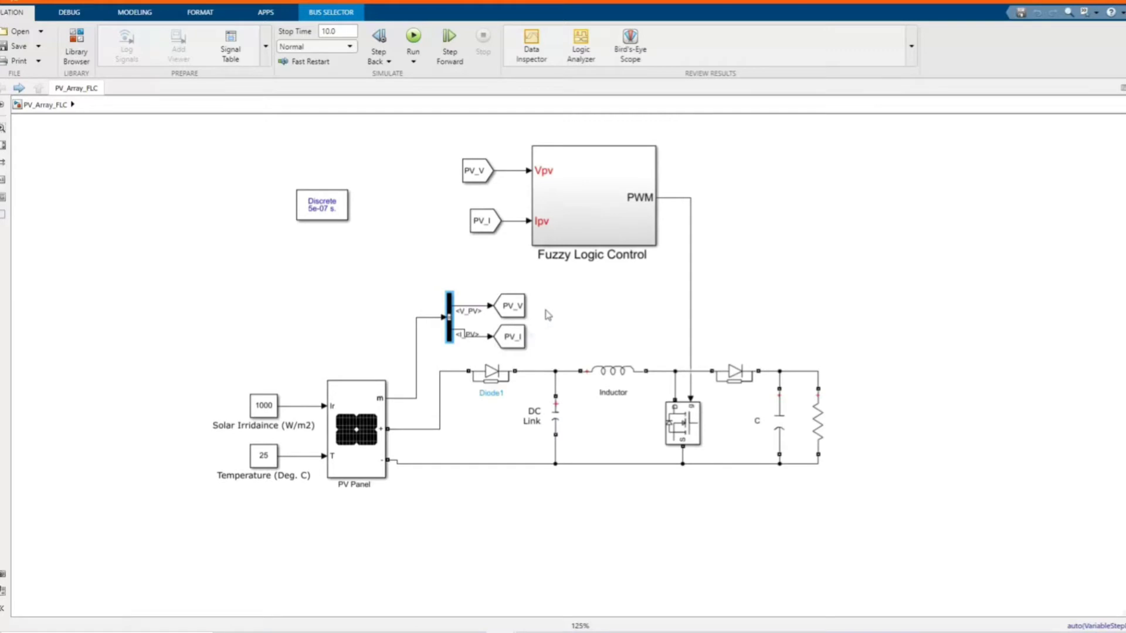
{"action": "scroll", "coordinate": [545, 315], "scroll_direction": "up", "scroll_amount": 1}
{"action": "scroll", "coordinate": [533, 336], "scroll_direction": "down", "scroll_amount": 1}
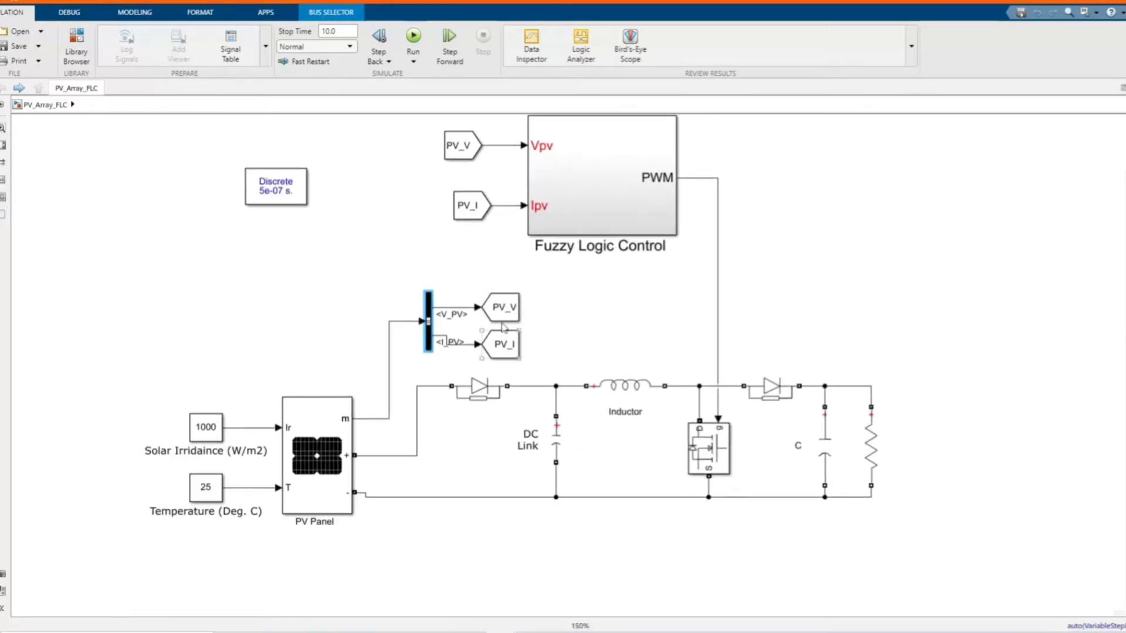
{"action": "scroll", "coordinate": [533, 336], "scroll_direction": "down", "scroll_amount": 3}
{"action": "scroll", "coordinate": [540, 249], "scroll_direction": "up", "scroll_amount": 4}
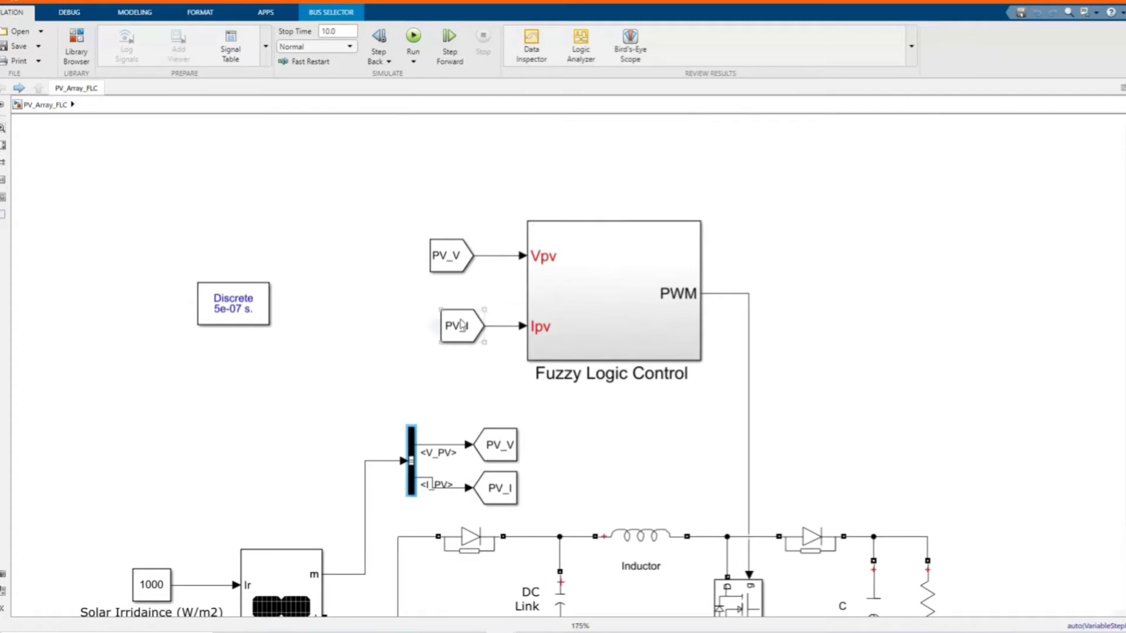
- Open the Fuzzy Logic Control subsystem and examine its signal path from the Vpv and Ipv inputs to the PWM output
{"action": "double_click", "coordinate": [597, 313]}
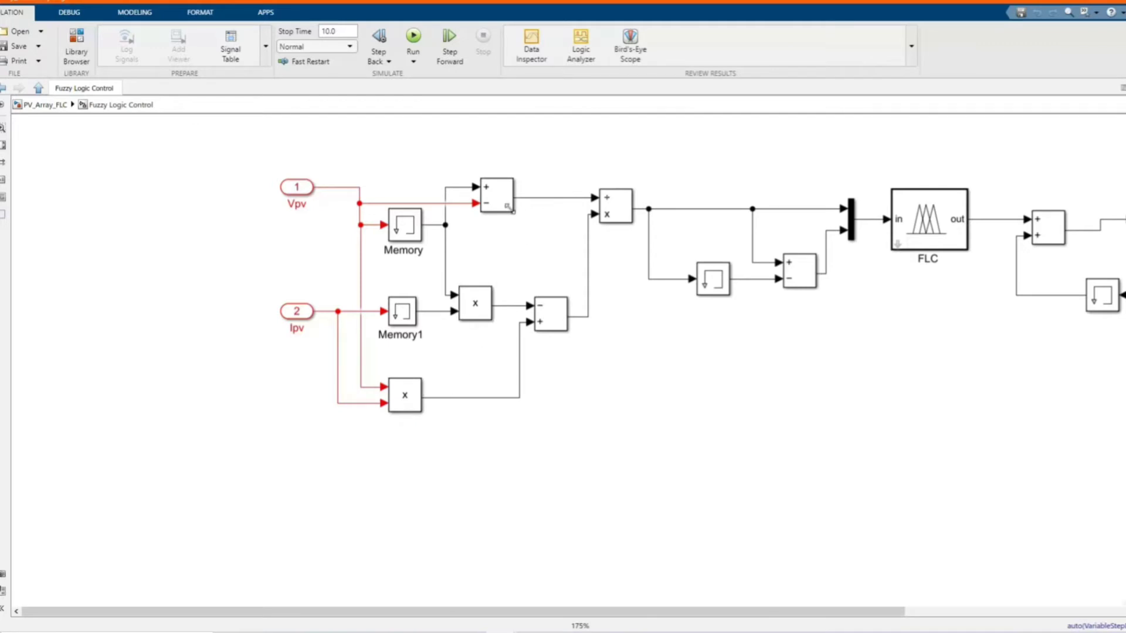
{"action": "scroll", "coordinate": [450, 314], "scroll_direction": "down", "scroll_amount": 2}
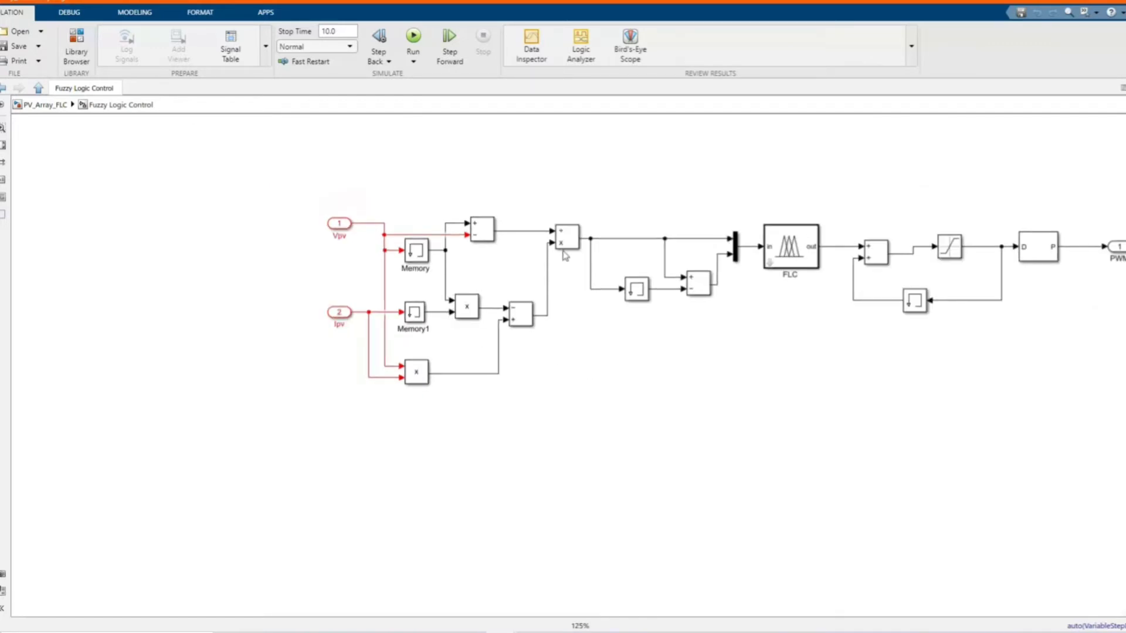
{"action": "scroll", "coordinate": [564, 256], "scroll_direction": "up", "scroll_amount": 2}
{"action": "scroll", "coordinate": [561, 258], "scroll_direction": "down", "scroll_amount": 2}
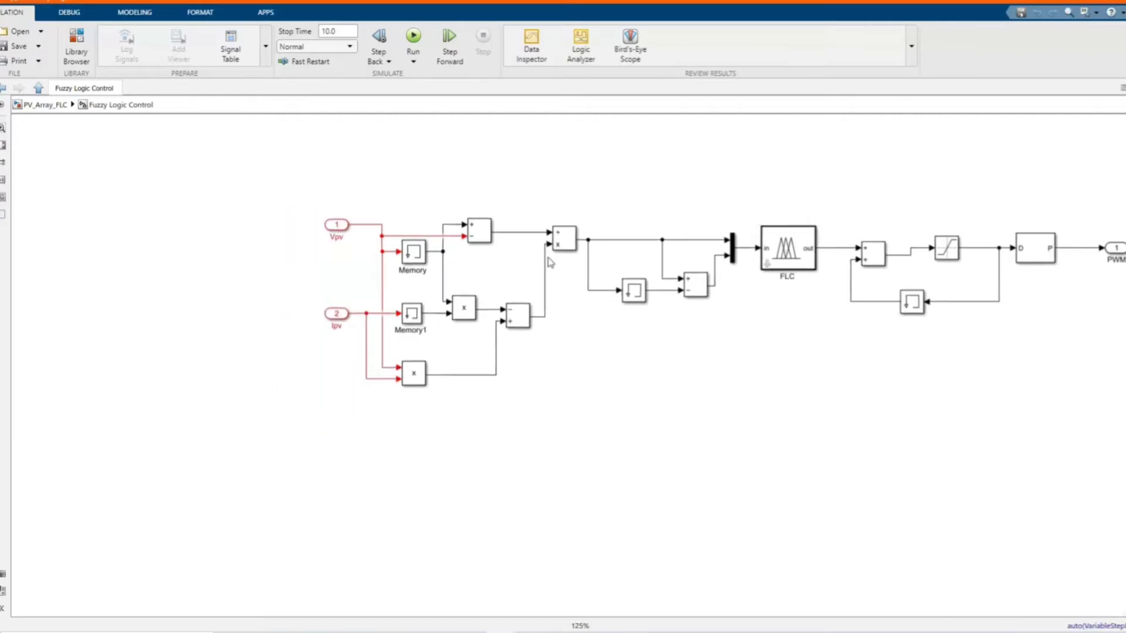
{"action": "scroll", "coordinate": [552, 301], "scroll_direction": "down", "scroll_amount": 2}
{"action": "scroll", "coordinate": [676, 312], "scroll_direction": "up", "scroll_amount": 5}
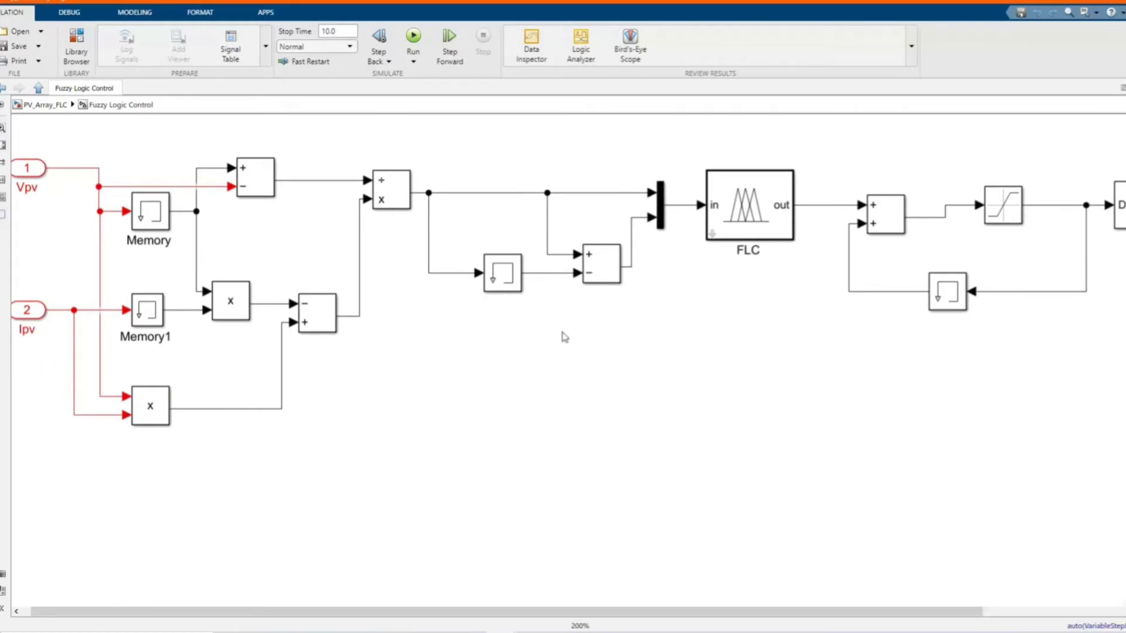
{"action": "scroll", "coordinate": [564, 337], "scroll_direction": "down", "scroll_amount": 2}
{"action": "scroll", "coordinate": [645, 355], "scroll_direction": "down", "scroll_amount": 1}
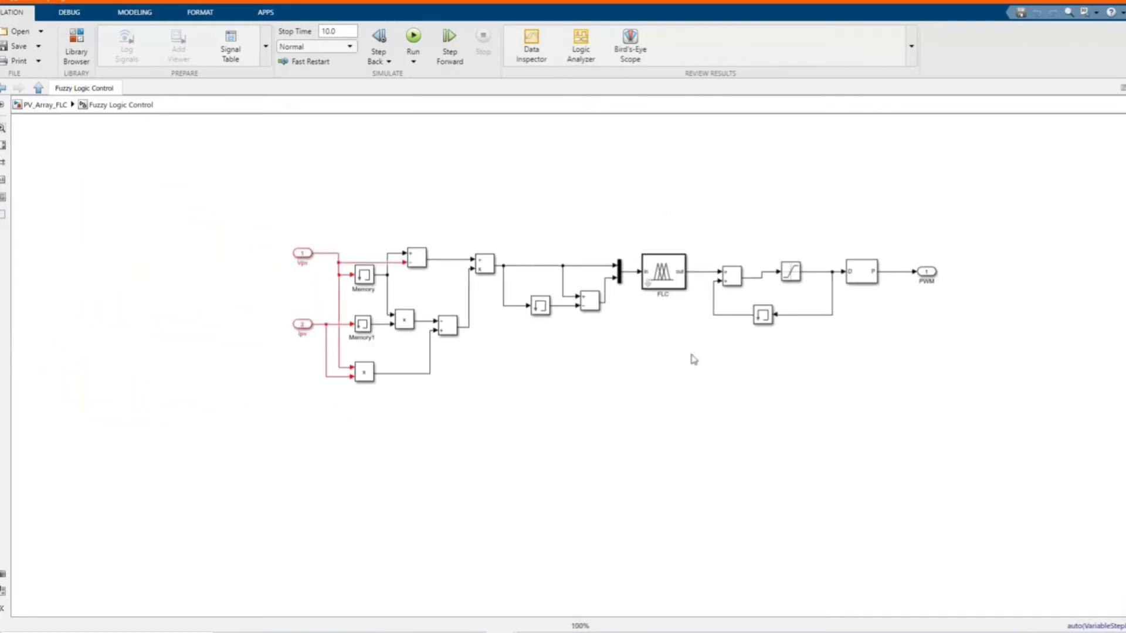
- Review the FLC block's fuzzy inference system parameters, including its FIS name, without changing them
{"action": "scroll", "coordinate": [671, 350], "scroll_direction": "up", "scroll_amount": 5}
{"action": "double_click", "coordinate": [626, 232]}
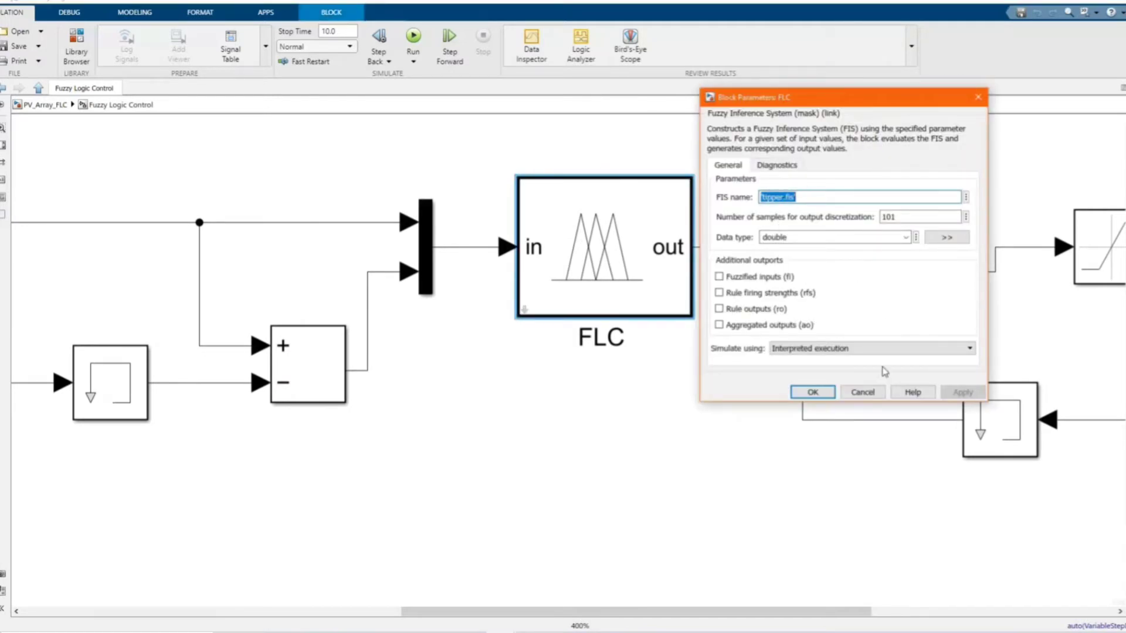
{"action": "left_click", "coordinate": [805, 393]}
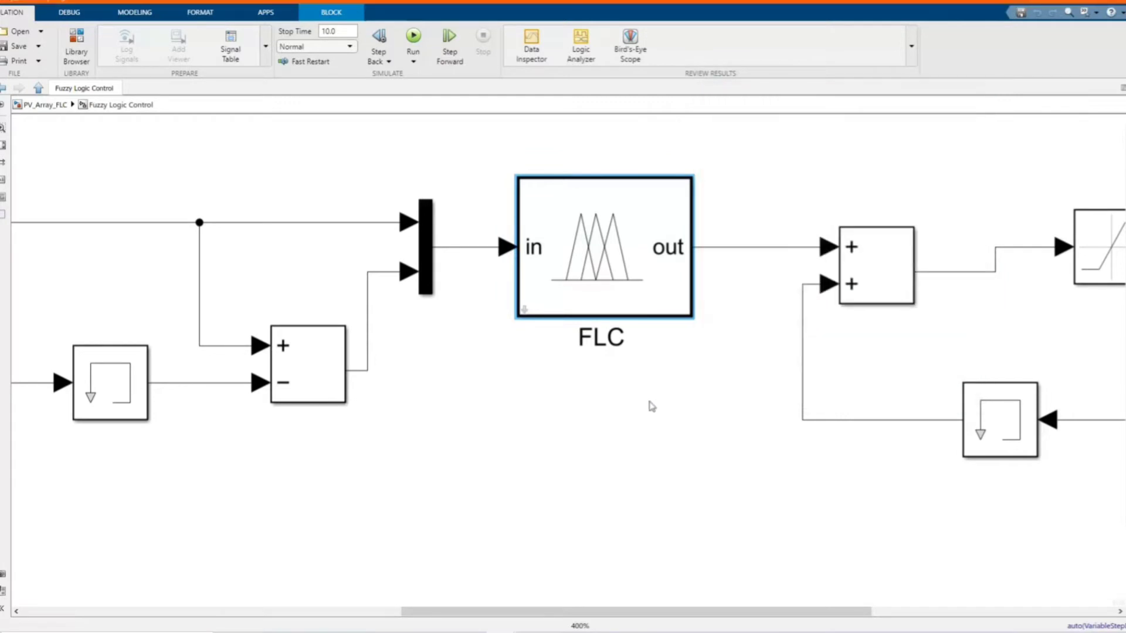
- Set the upper limit of the Saturation block after the FLC to 0.95 and apply the change
{"action": "scroll", "coordinate": [639, 399], "scroll_direction": "down", "scroll_amount": 5}
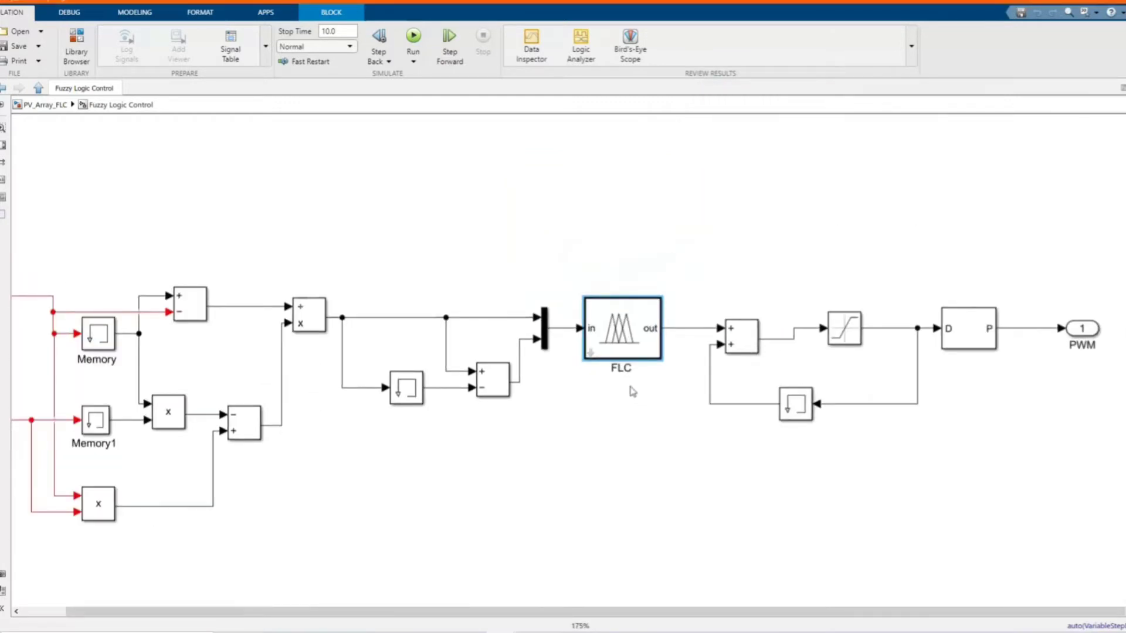
{"action": "scroll", "coordinate": [637, 394], "scroll_direction": "down", "scroll_amount": 1}
{"action": "scroll", "coordinate": [965, 410], "scroll_direction": "up", "scroll_amount": 3}
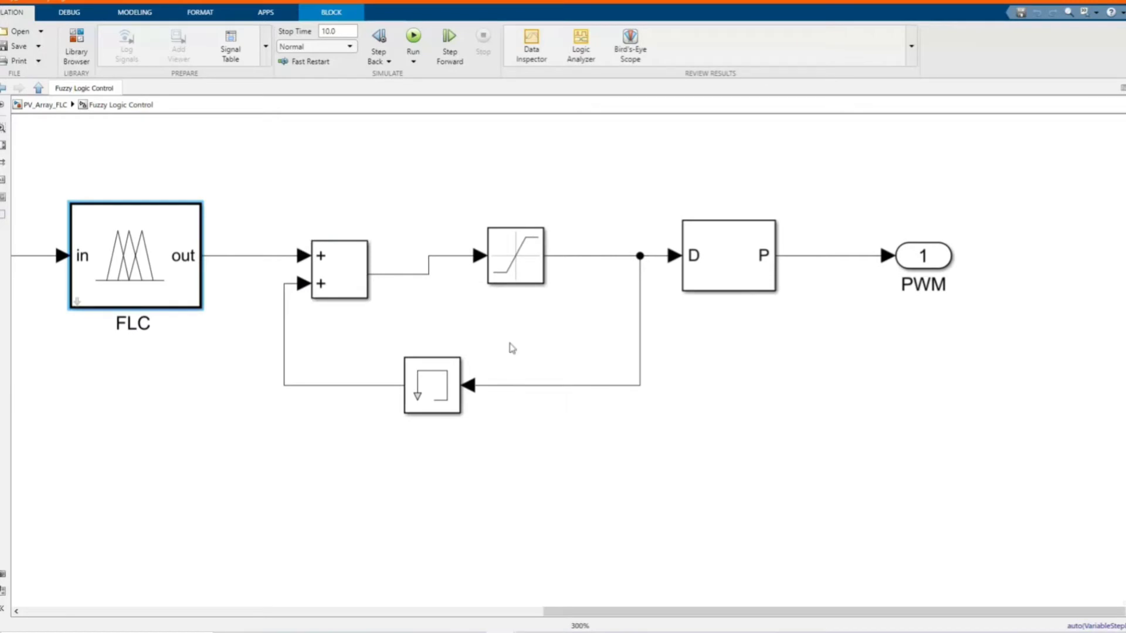
{"action": "double_click", "coordinate": [524, 265]}
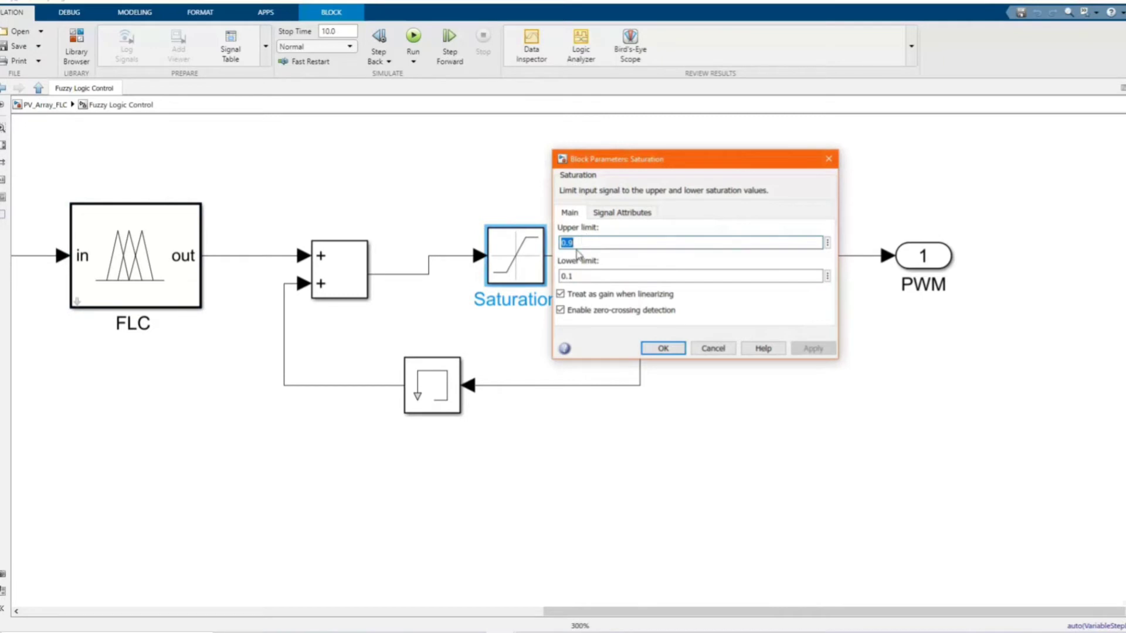
{"action": "left_click", "coordinate": [580, 242]}
{"action": "type", "text": "5"}
{"action": "left_click", "coordinate": [811, 349]}
{"action": "left_click", "coordinate": [668, 352]}
{"action": "left_click", "coordinate": [707, 318]}
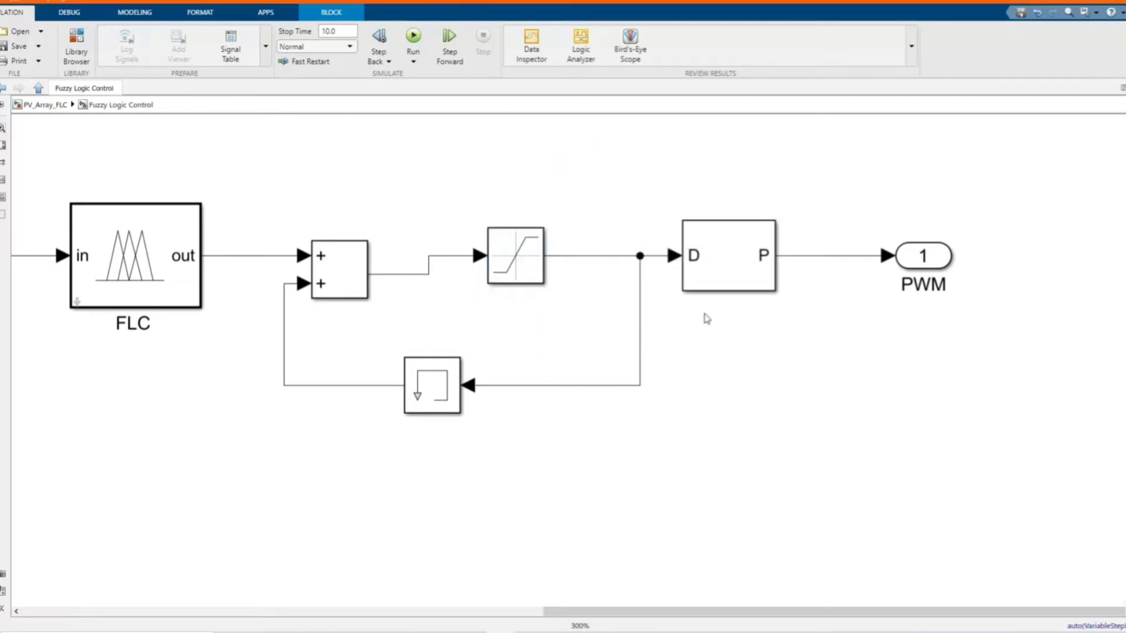
- Set the PWM Generator (DC-DC) switching frequency to 15000 Hz and check the entered value
{"action": "double_click", "coordinate": [714, 285]}
{"action": "left_click", "coordinate": [801, 265]}
{"action": "left_click", "coordinate": [807, 265]}
{"action": "key", "text": "Delete"}
{"action": "type", "text": "5"}
{"action": "key", "text": "Return"}
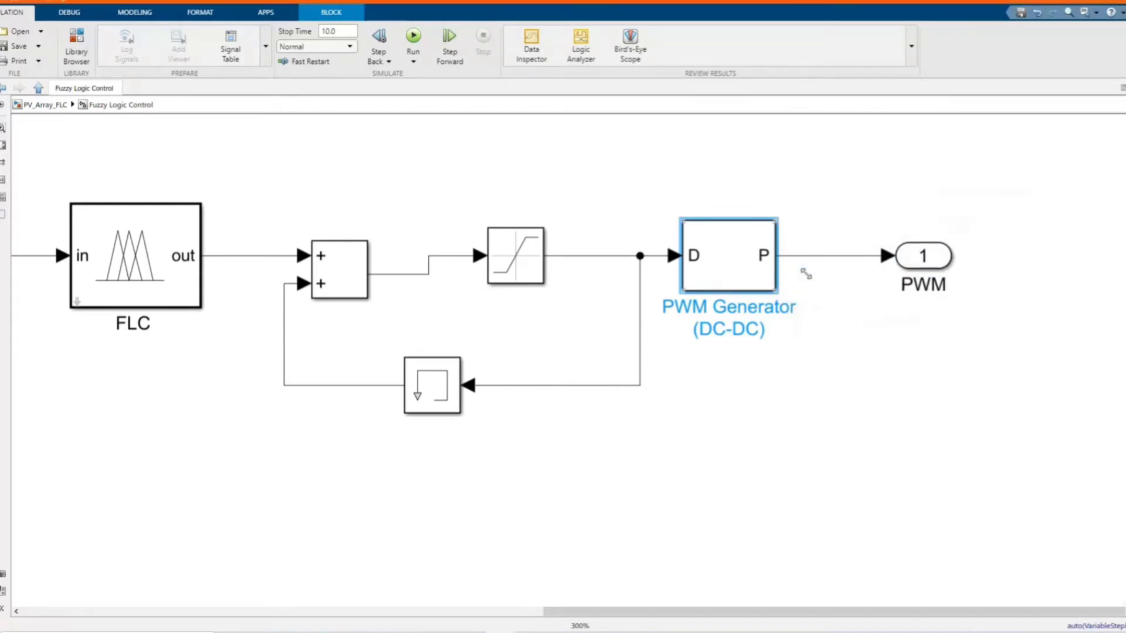
{"action": "double_click", "coordinate": [753, 279]}
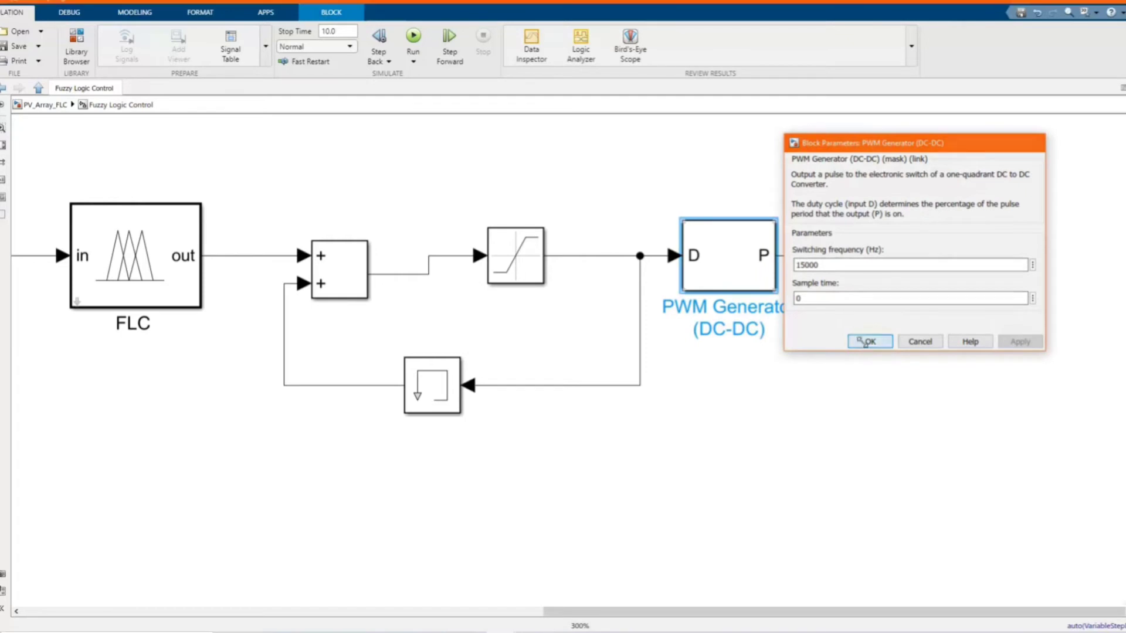
{"action": "left_click", "coordinate": [868, 343]}
{"action": "left_click", "coordinate": [933, 397]}
- Return to the top-level PV_Array_FLC model and review the block parameters of the Mosfet driven by the PWM signal
{"action": "scroll", "coordinate": [909, 426], "scroll_direction": "down", "scroll_amount": 5}
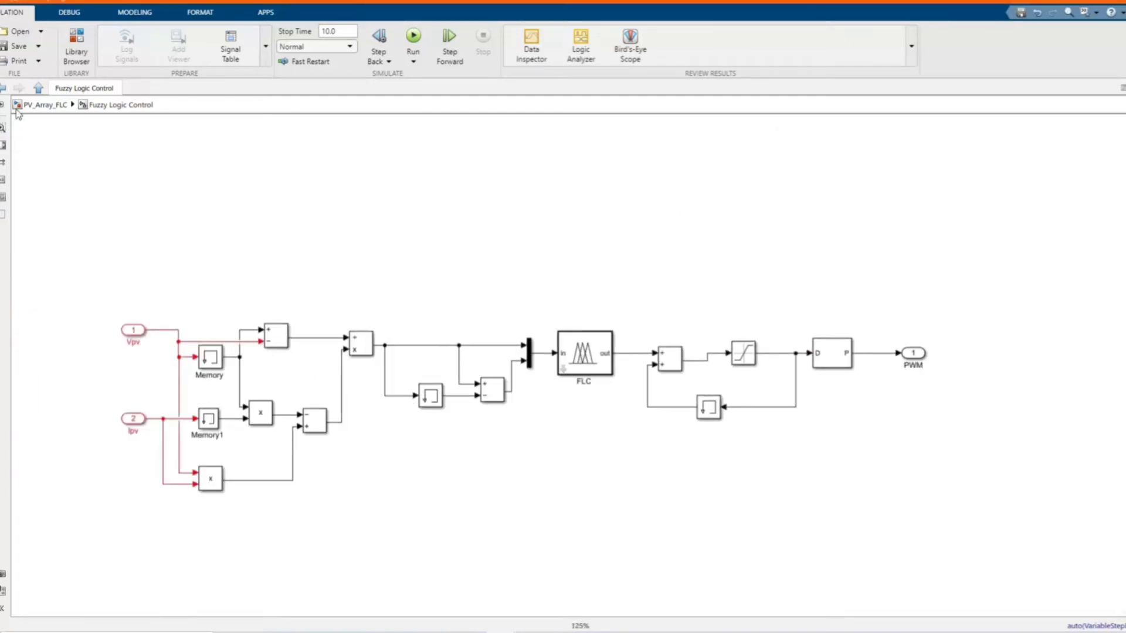
{"action": "left_click", "coordinate": [3, 90]}
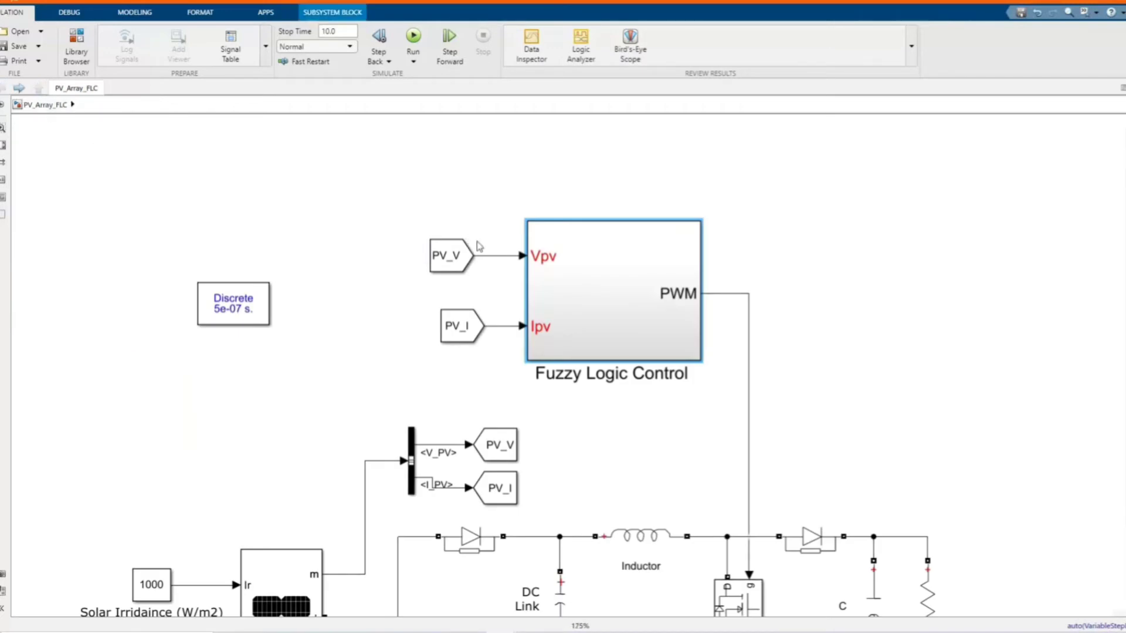
{"action": "scroll", "coordinate": [674, 583], "scroll_direction": "up", "scroll_amount": 3}
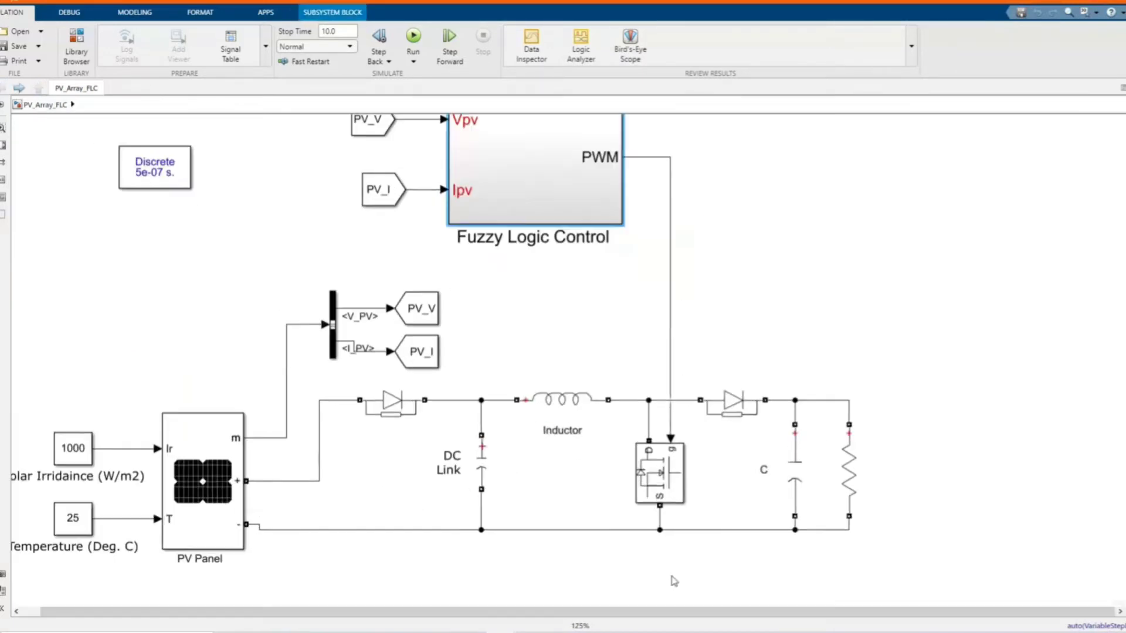
{"action": "left_click", "coordinate": [660, 478]}
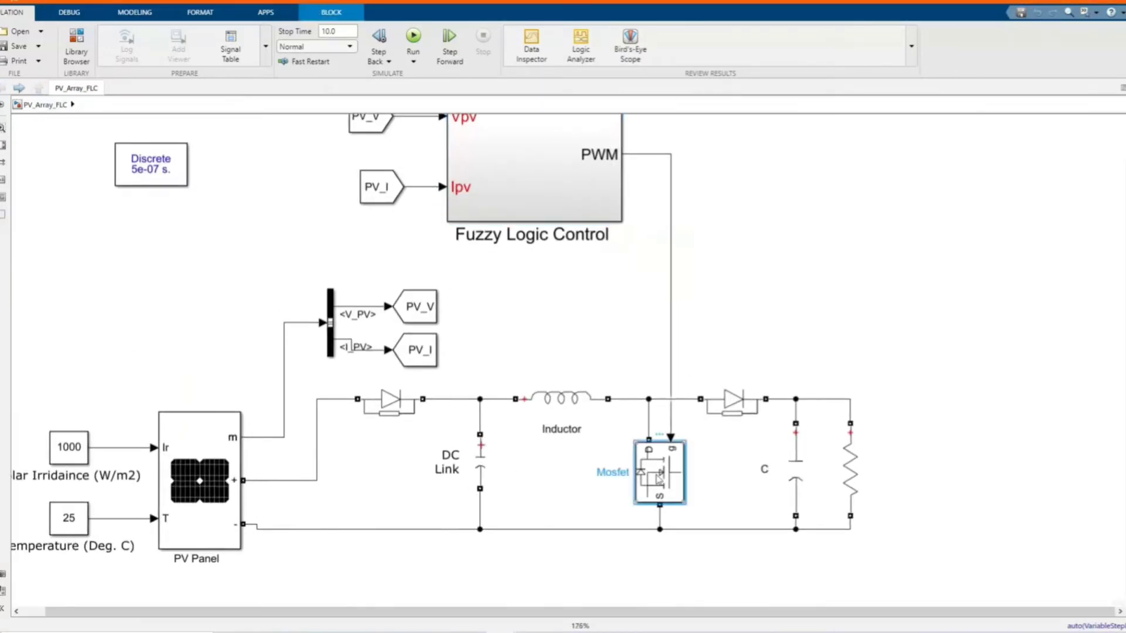
{"action": "double_click", "coordinate": [660, 477]}
{"action": "left_click", "coordinate": [939, 185]}
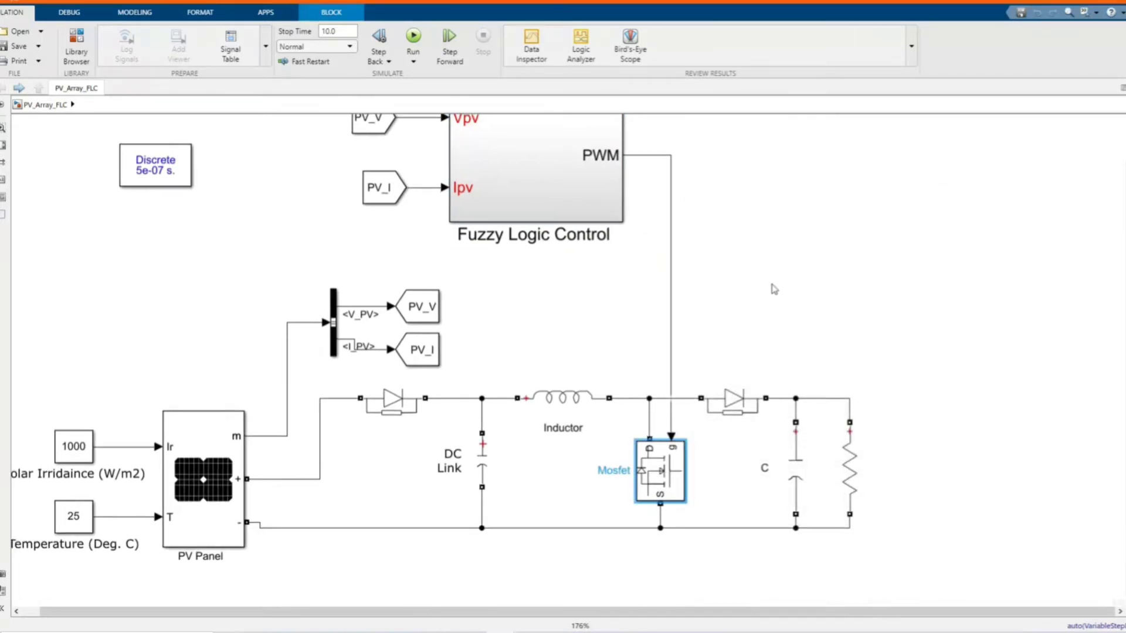
- Move the powergui block farther away from the Fuzzy Logic Control inputs to free up space between them
{"action": "scroll", "coordinate": [772, 289], "scroll_direction": "down", "scroll_amount": 3}
{"action": "scroll", "coordinate": [653, 283], "scroll_direction": "up", "scroll_amount": 2}
{"action": "scroll", "coordinate": [529, 229], "scroll_direction": "down", "scroll_amount": 2}
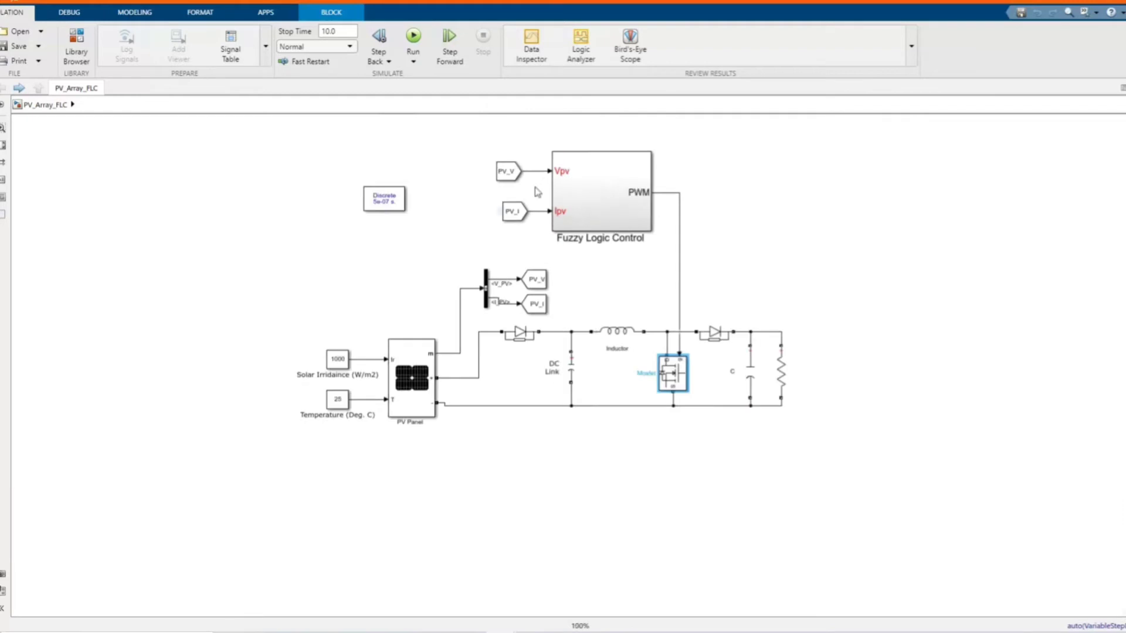
{"action": "left_click", "coordinate": [390, 202]}
{"action": "left_click_drag", "start_coordinate": [390, 202], "coordinate": [217, 187]}
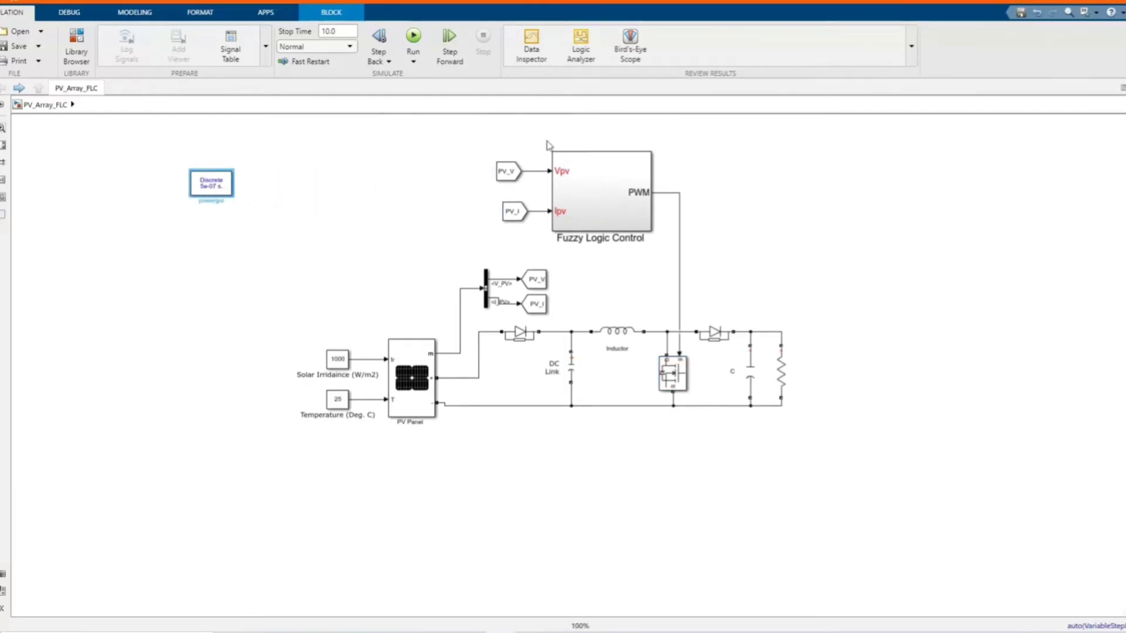
- Duplicate the PV_V and PV_I From tags and place the copies between powergui and the Fuzzy Logic Control inputs
{"action": "left_click_drag", "start_coordinate": [484, 148], "coordinate": [531, 242]}
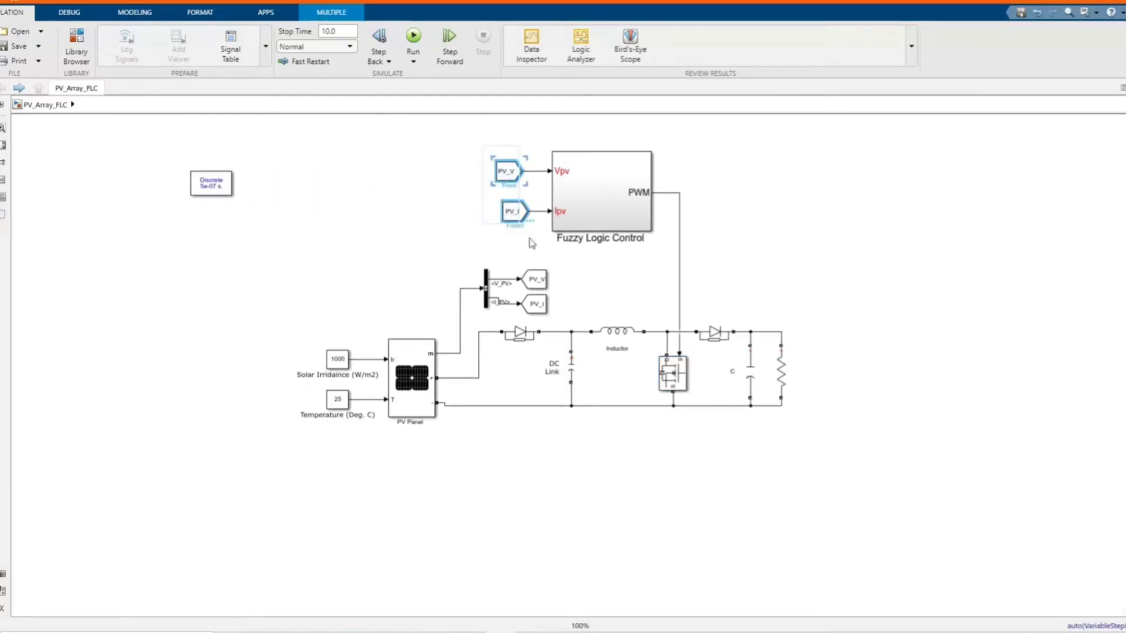
{"action": "key", "text": "ctrl+v"}
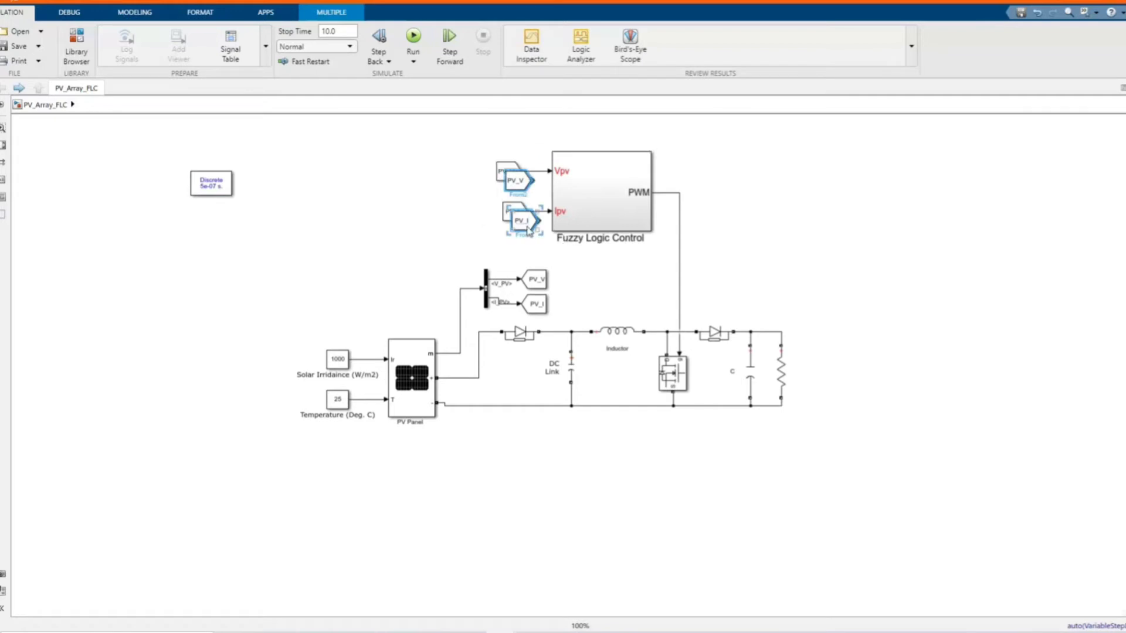
{"action": "left_click_drag", "start_coordinate": [527, 222], "coordinate": [338, 222]}
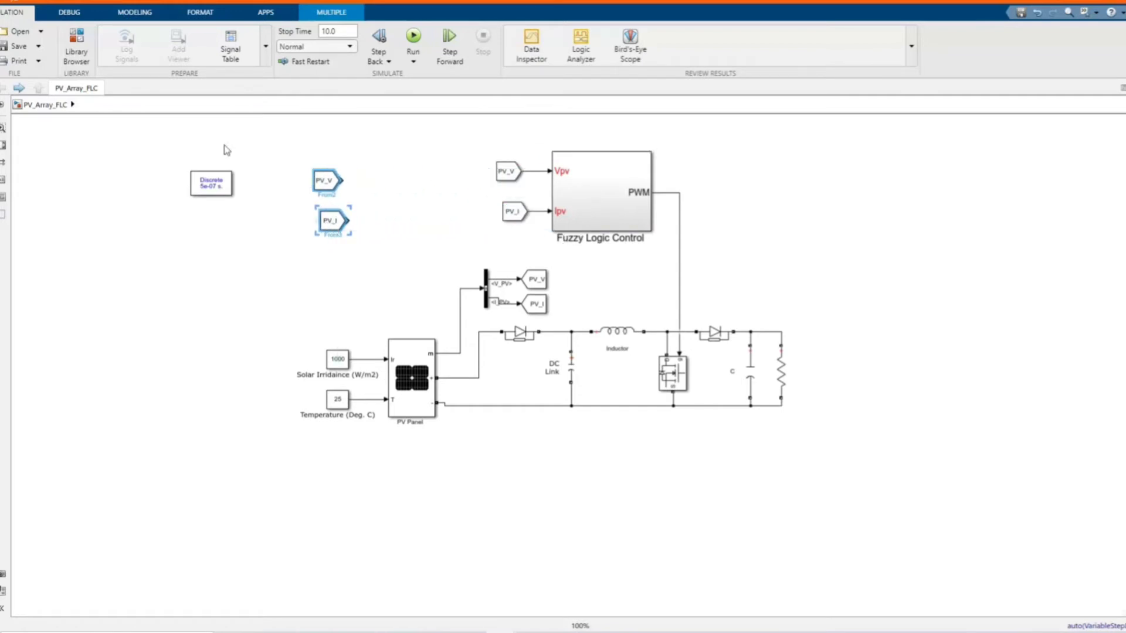
- Add a Product block from the recently used library blocks and connect the copied PV_V and PV_I tags to its inputs
{"action": "left_click", "coordinate": [70, 51]}
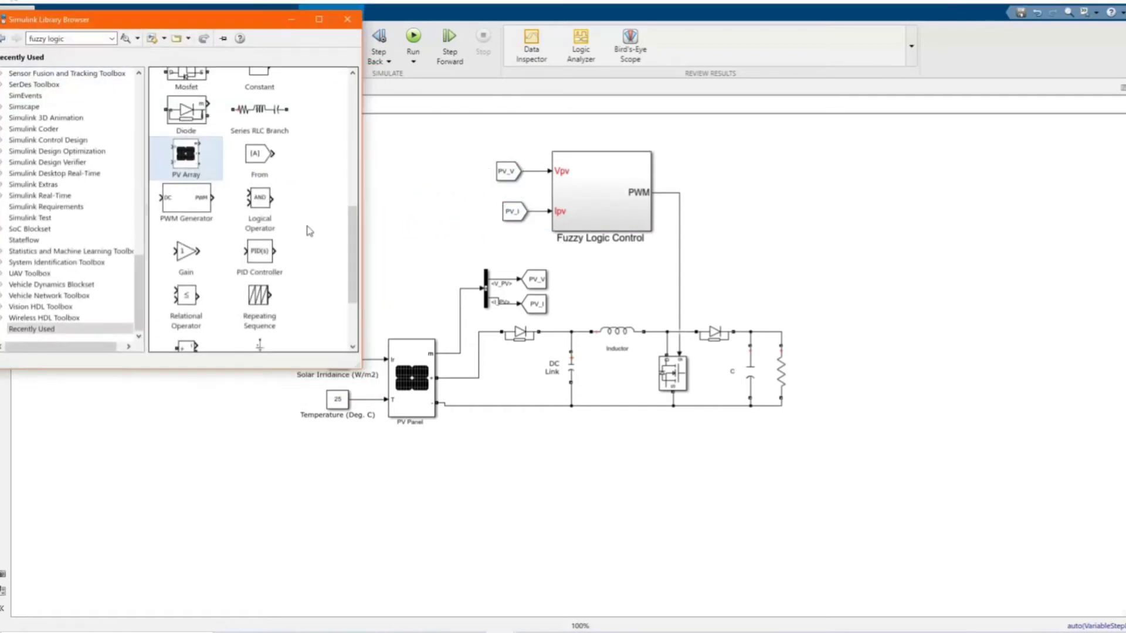
{"action": "scroll", "coordinate": [311, 229], "scroll_direction": "down", "scroll_amount": 3}
{"action": "scroll", "coordinate": [314, 212], "scroll_direction": "up", "scroll_amount": 4}
{"action": "scroll", "coordinate": [310, 193], "scroll_direction": "up", "scroll_amount": 3}
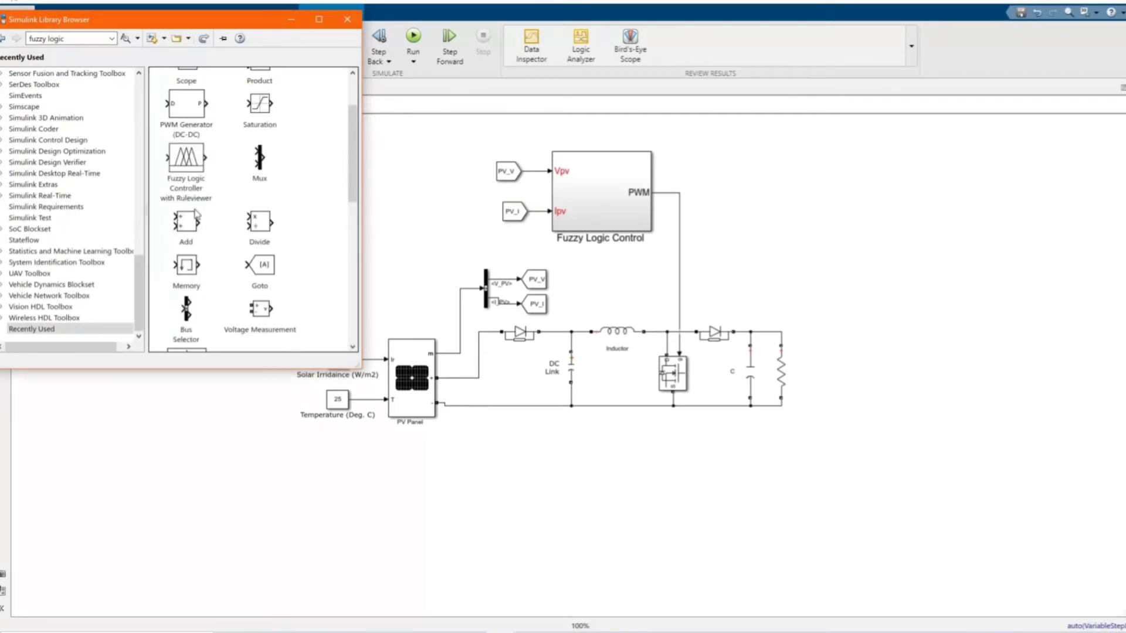
{"action": "scroll", "coordinate": [286, 133], "scroll_direction": "up", "scroll_amount": 2}
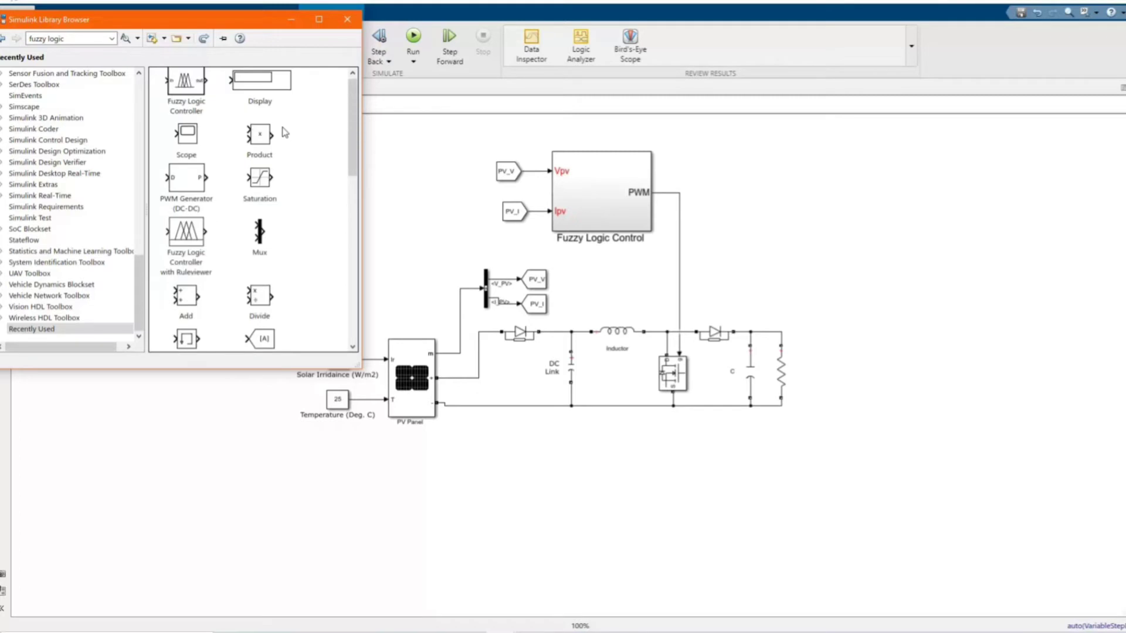
{"action": "right_click", "coordinate": [269, 137]}
{"action": "left_click", "coordinate": [316, 146]}
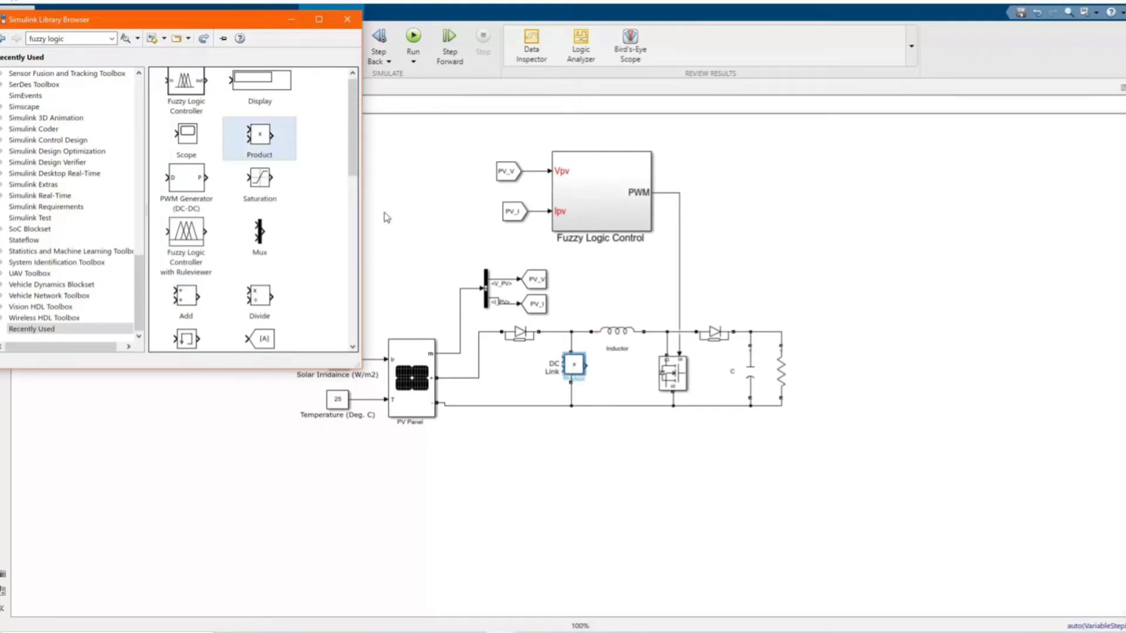
{"action": "left_click", "coordinate": [579, 367]}
{"action": "left_click_drag", "start_coordinate": [579, 367], "coordinate": [350, 221]}
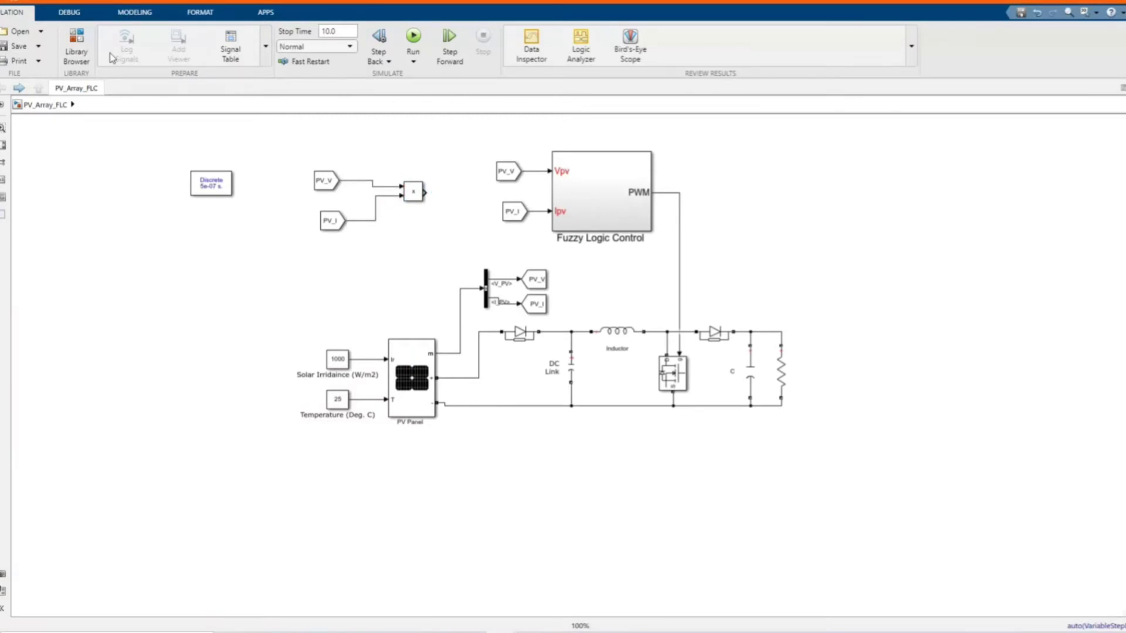
- Add a Voltage Measurement block to the model from the recently used library blocks
{"action": "left_click", "coordinate": [80, 47]}
{"action": "scroll", "coordinate": [293, 246], "scroll_direction": "down", "scroll_amount": 6}
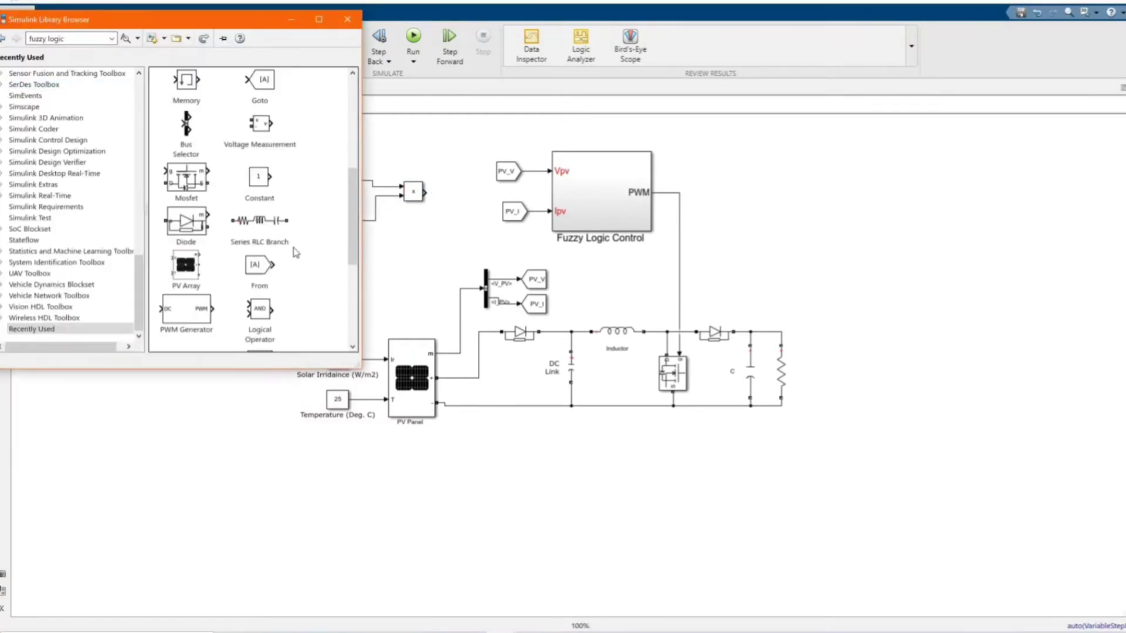
{"action": "scroll", "coordinate": [299, 250], "scroll_direction": "down", "scroll_amount": 5}
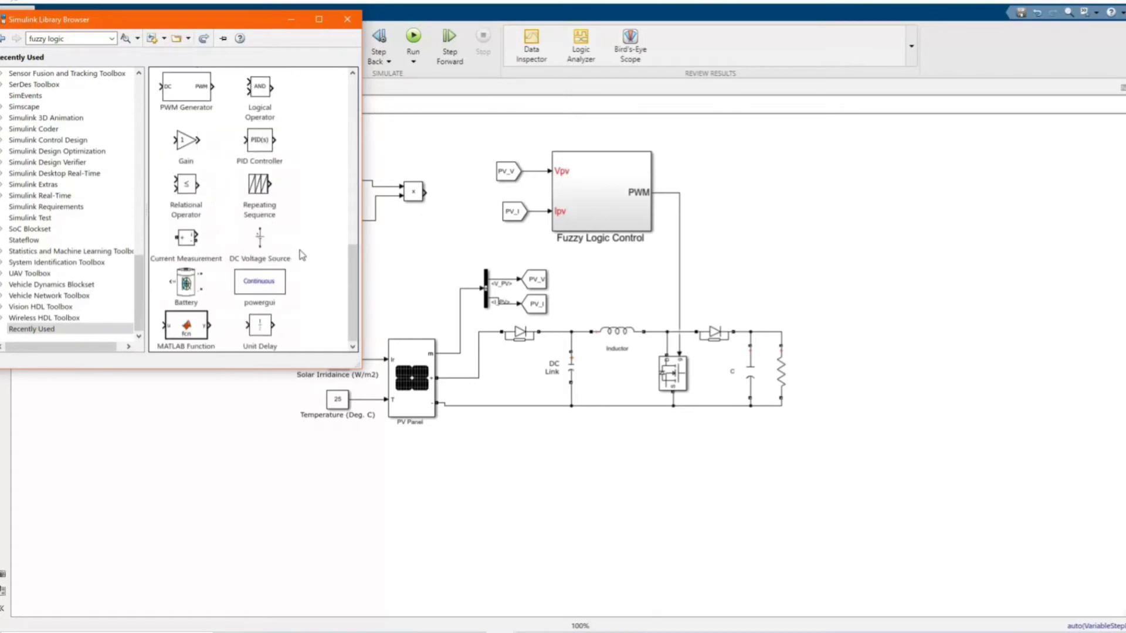
{"action": "scroll", "coordinate": [305, 259], "scroll_direction": "up", "scroll_amount": 5}
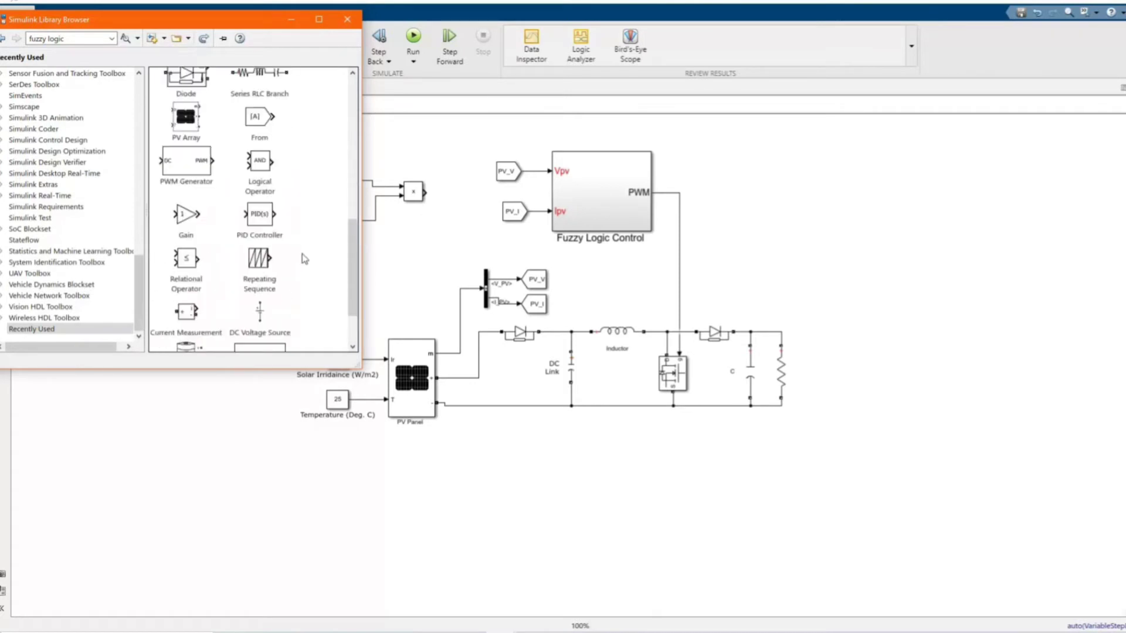
{"action": "right_click", "coordinate": [285, 162]}
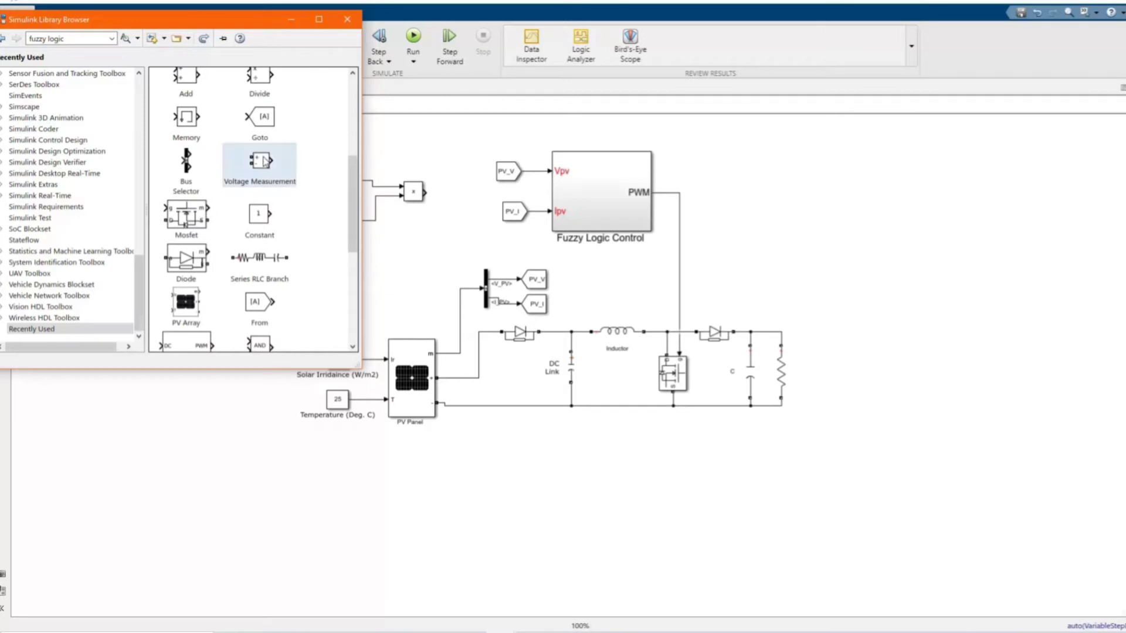
{"action": "left_click", "coordinate": [304, 159]}
- Add a Display block from the recently used library blocks and connect it to the PV_Power product's output
{"action": "scroll", "coordinate": [288, 164], "scroll_direction": "up", "scroll_amount": 2}
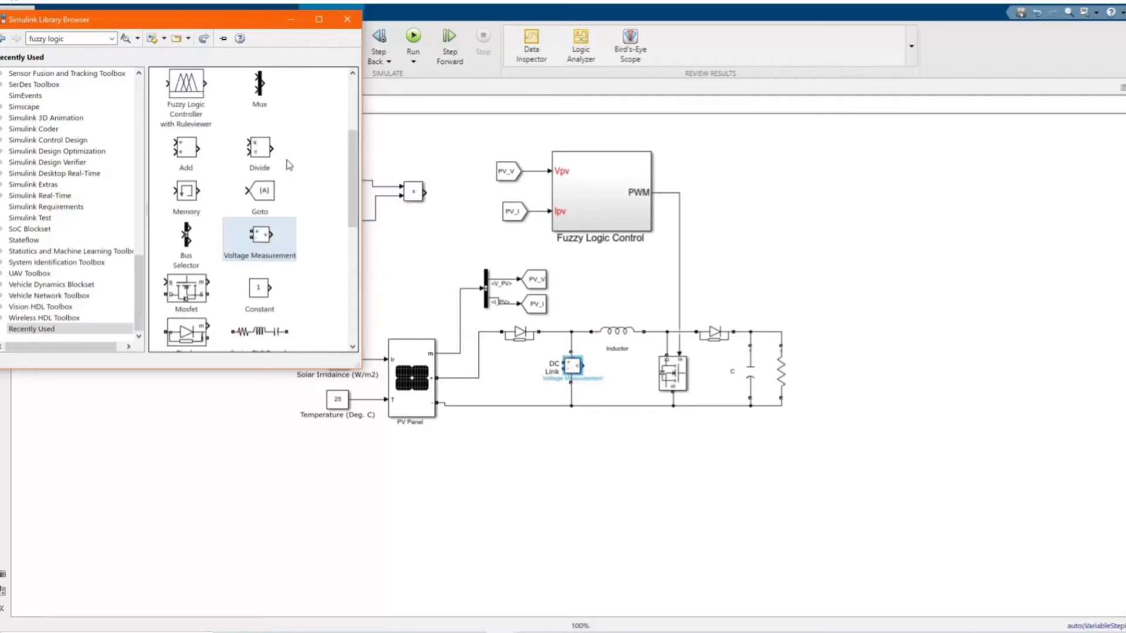
{"action": "scroll", "coordinate": [288, 177], "scroll_direction": "down", "scroll_amount": 6}
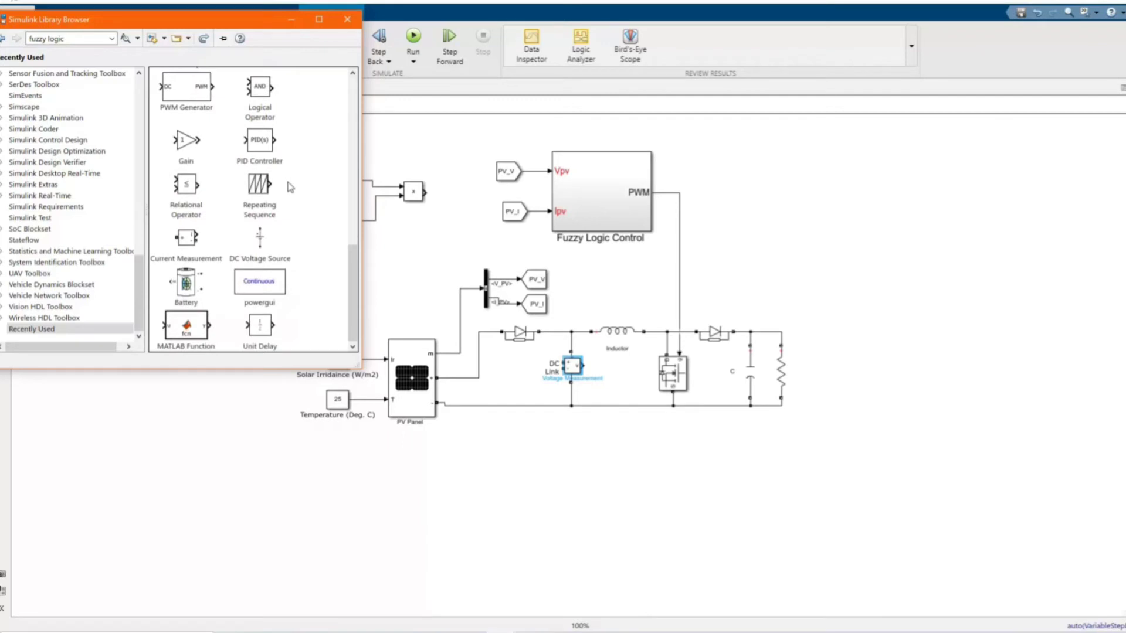
{"action": "scroll", "coordinate": [289, 188], "scroll_direction": "up", "scroll_amount": 6}
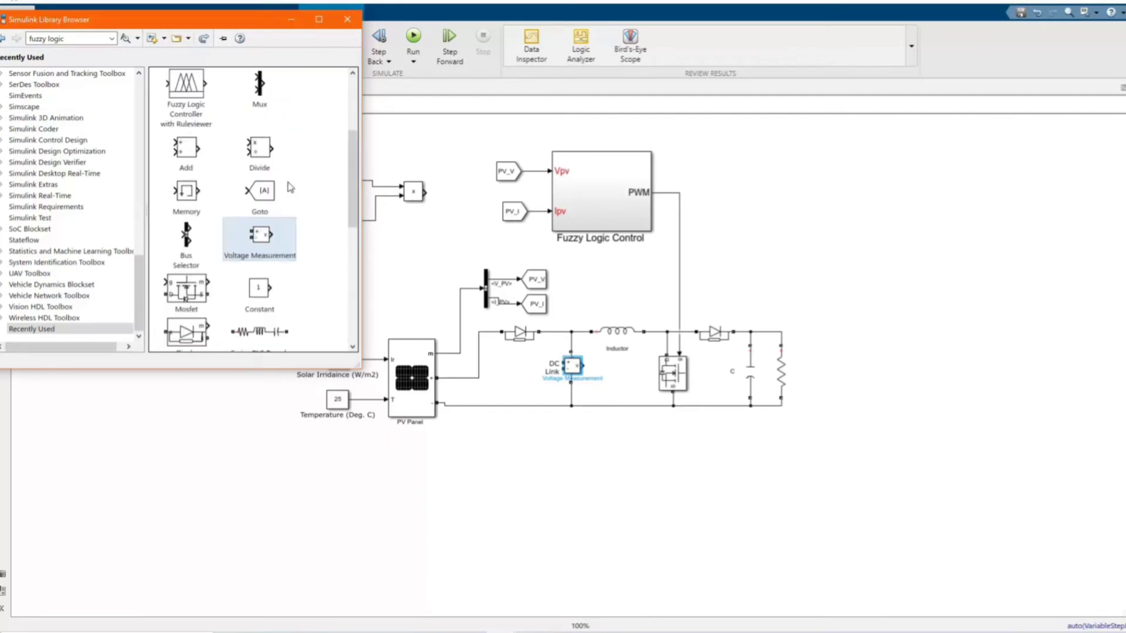
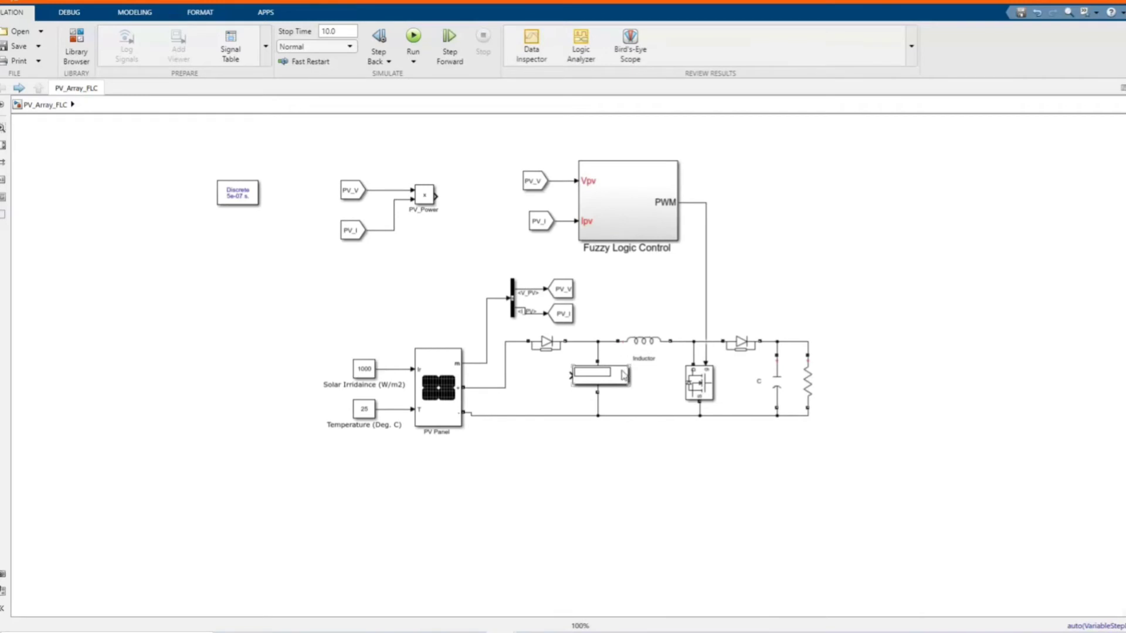
{"action": "left_click_drag", "start_coordinate": [622, 375], "coordinate": [457, 201]}
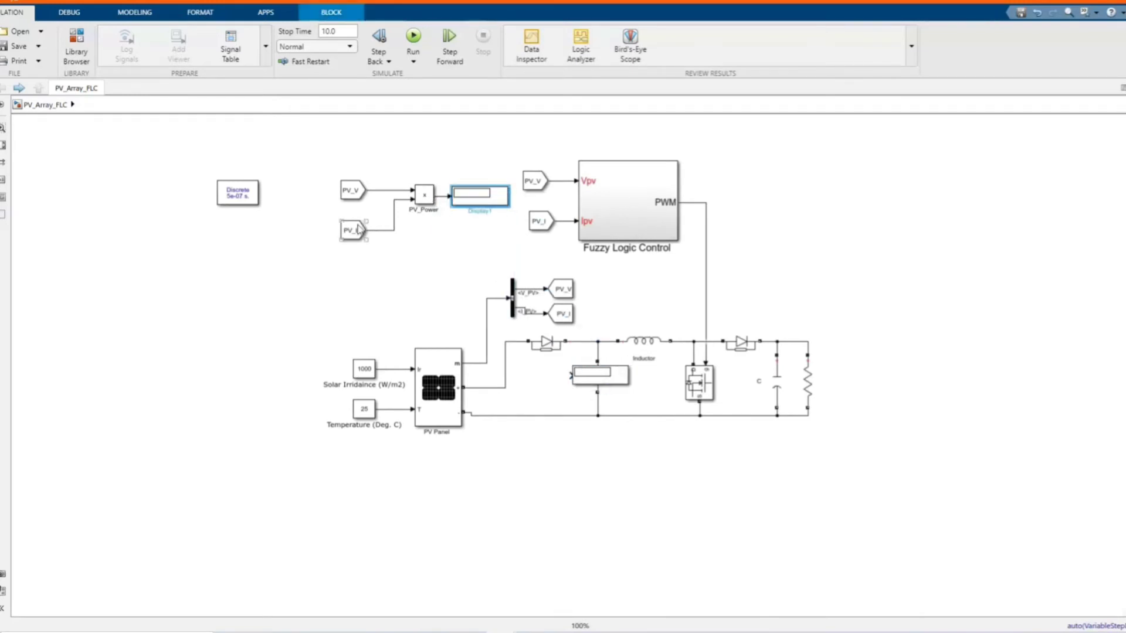
- Shift the PV_V and PV_I tags, the PV_Power block and its Display toward powergui, away from the Fuzzy Logic Control inputs
{"action": "left_click_drag", "start_coordinate": [352, 231], "coordinate": [322, 234]}
{"action": "left_click_drag", "start_coordinate": [352, 191], "coordinate": [324, 191]}
{"action": "left_click_drag", "start_coordinate": [421, 202], "coordinate": [393, 203]}
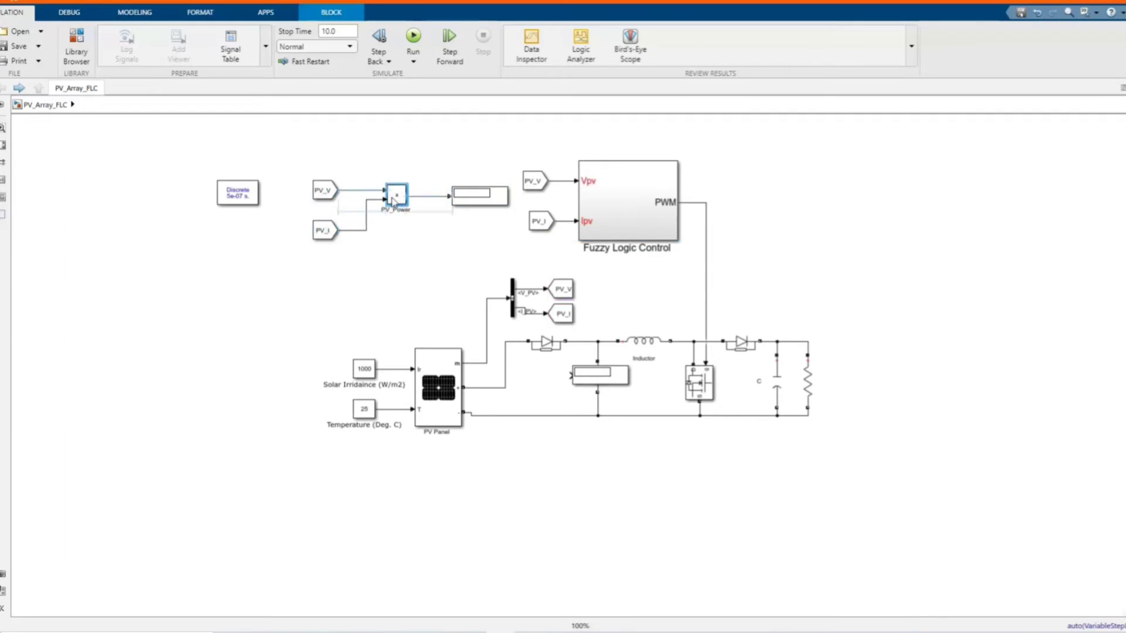
{"action": "left_click_drag", "start_coordinate": [484, 200], "coordinate": [459, 200]}
{"action": "scroll", "coordinate": [561, 353], "scroll_direction": "up", "scroll_amount": 3}
{"action": "left_click", "coordinate": [371, 193]}
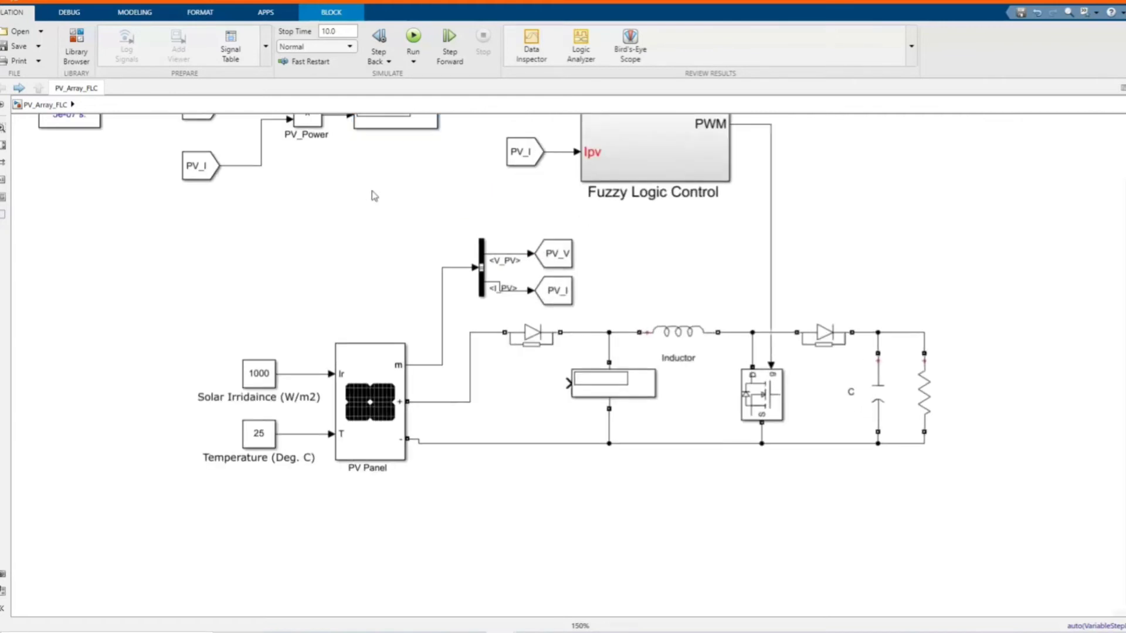
{"action": "scroll", "coordinate": [395, 201], "scroll_direction": "down", "scroll_amount": 5}
{"action": "scroll", "coordinate": [296, 149], "scroll_direction": "up", "scroll_amount": 5}
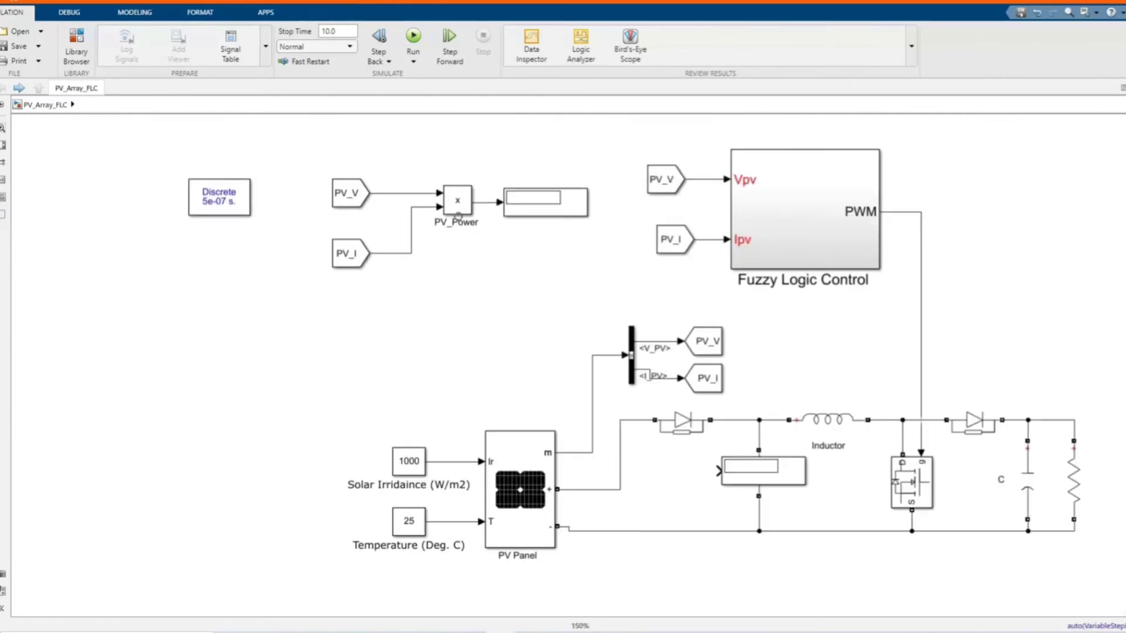
- Place the spare Display block below the power Display and connect it to the PV_V signal line
{"action": "left_click_drag", "start_coordinate": [800, 478], "coordinate": [582, 238]}
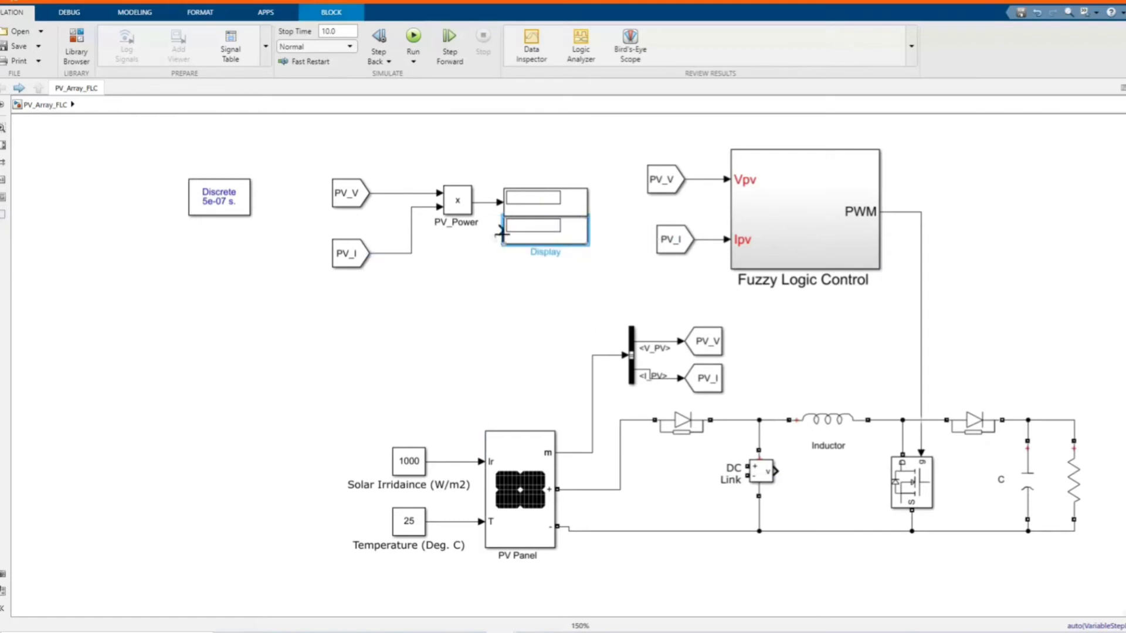
{"action": "mouse_move", "coordinate": [501, 233]}
{"action": "left_mouse_down"}
{"action": "mouse_move", "coordinate": [449, 226]}
{"action": "mouse_move", "coordinate": [401, 194]}
{"action": "left_mouse_up"}
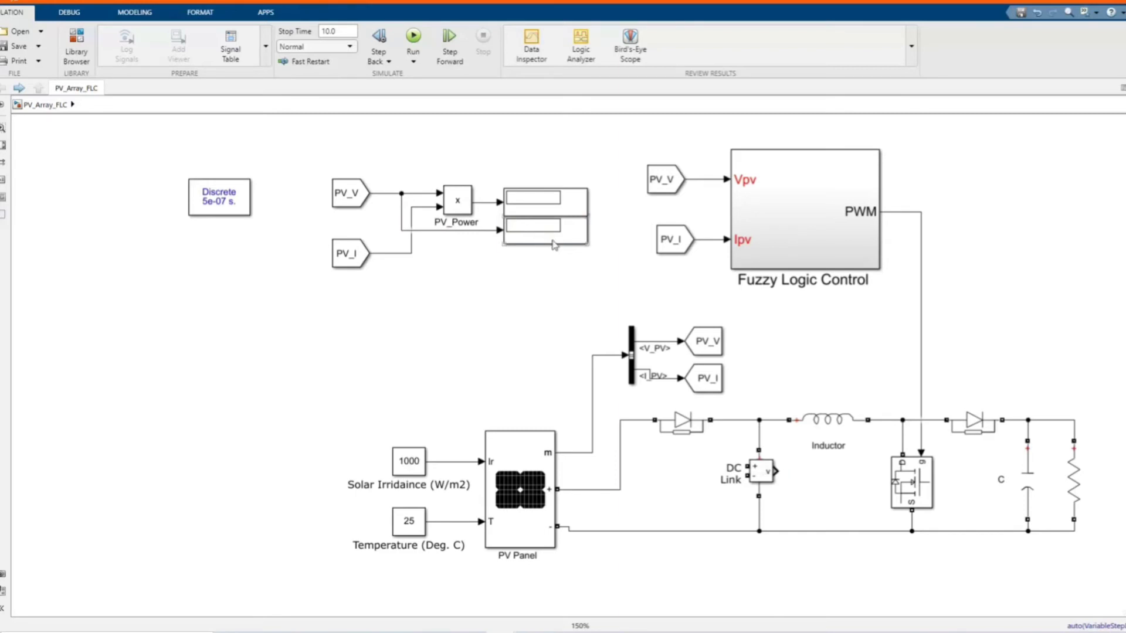
{"action": "left_click_drag", "start_coordinate": [554, 245], "coordinate": [553, 268]}
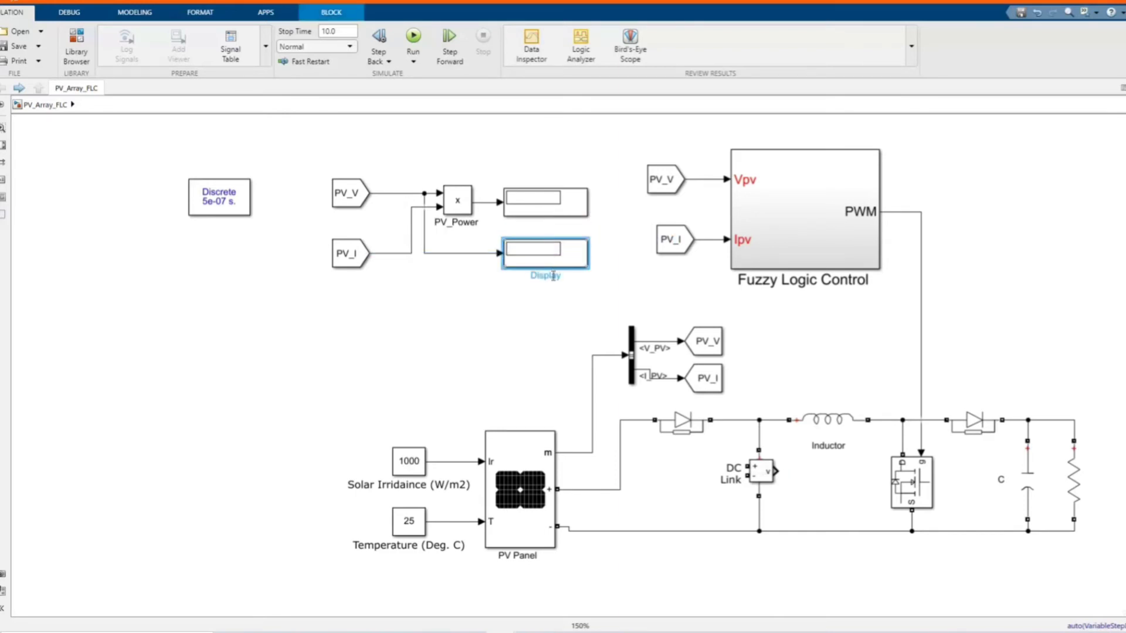
- Rename the Display block connected to the PV_V signal as PV_V
{"action": "key", "text": "BackSpace"}
{"action": "key", "text": "BackSpace"}
{"action": "key", "text": "BackSpace"}
{"action": "key", "text": "Caps_Lock"}
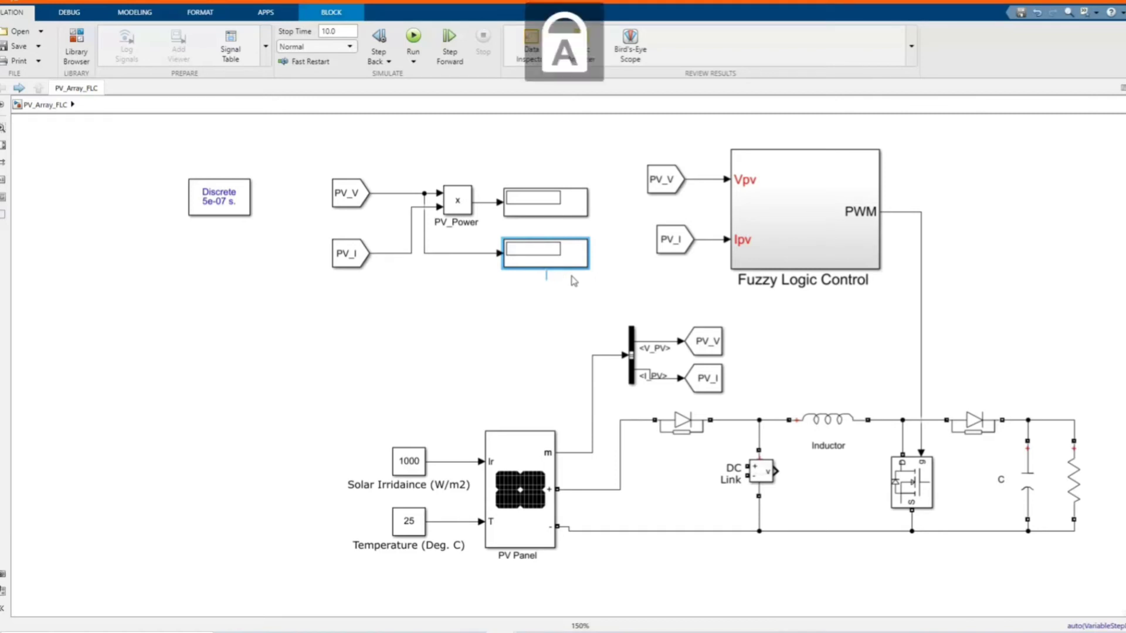
{"action": "type", "text": "PV_"}
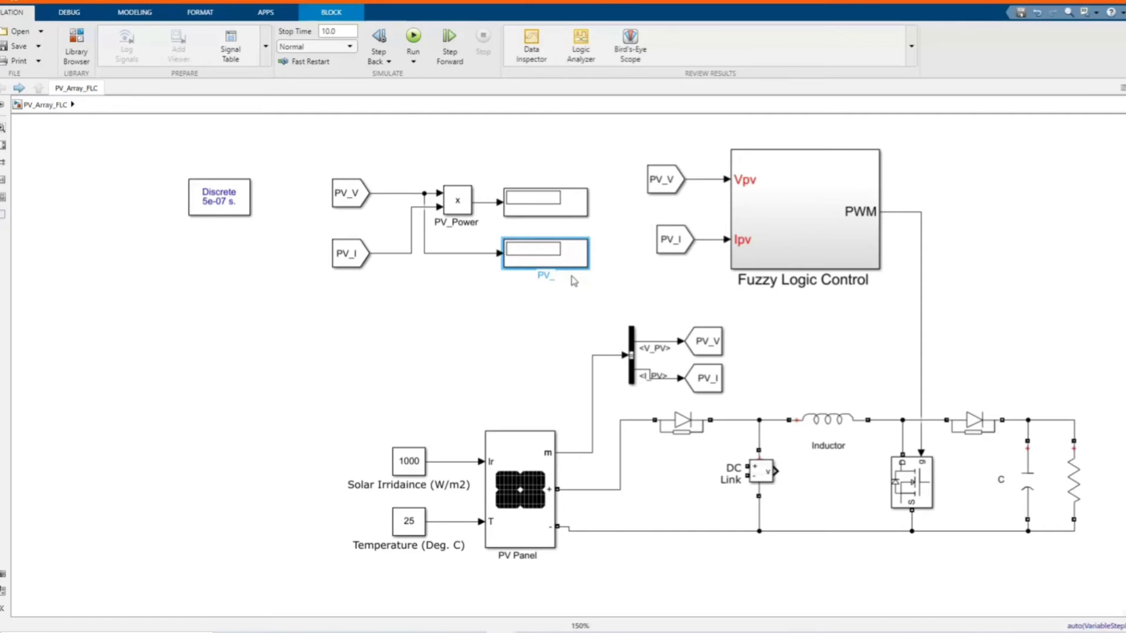
{"action": "key", "text": "Caps_Lock"}
- Duplicate the PV_V Display below itself, rename the copy PV_I, and connect it to the PV_I signal line
{"action": "left_click_drag", "start_coordinate": [580, 249], "coordinate": [576, 304]}
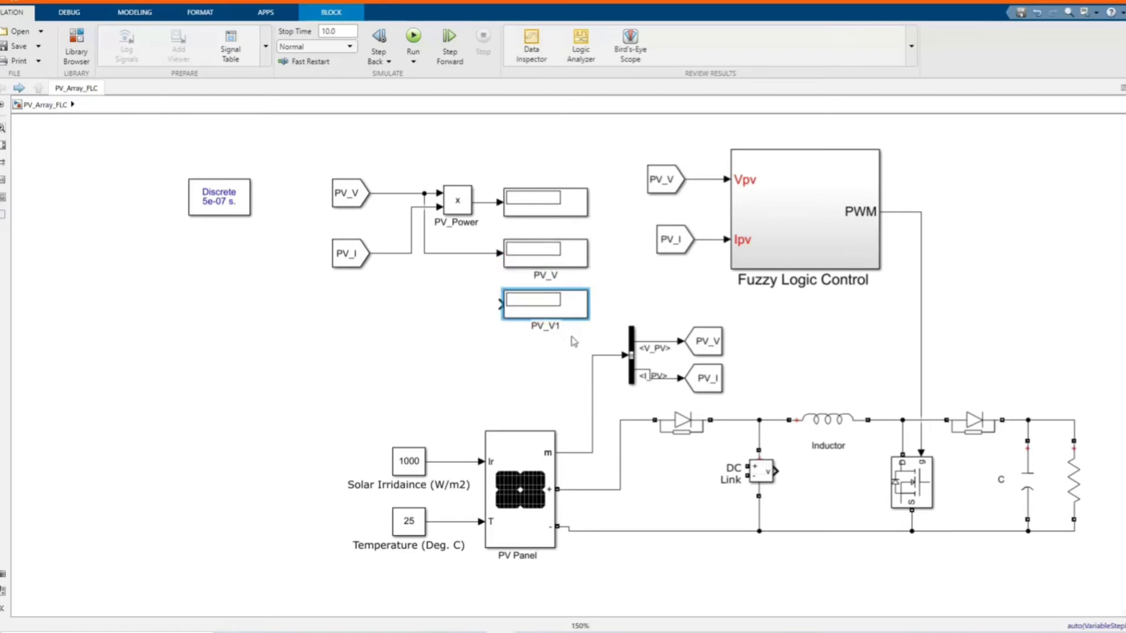
{"action": "key", "text": "BackSpace"}
{"action": "key", "text": "BackSpace"}
{"action": "key", "text": "Caps_Lock"}
{"action": "type", "text": "I"}
{"action": "left_click_drag", "start_coordinate": [500, 303], "coordinate": [394, 253]}
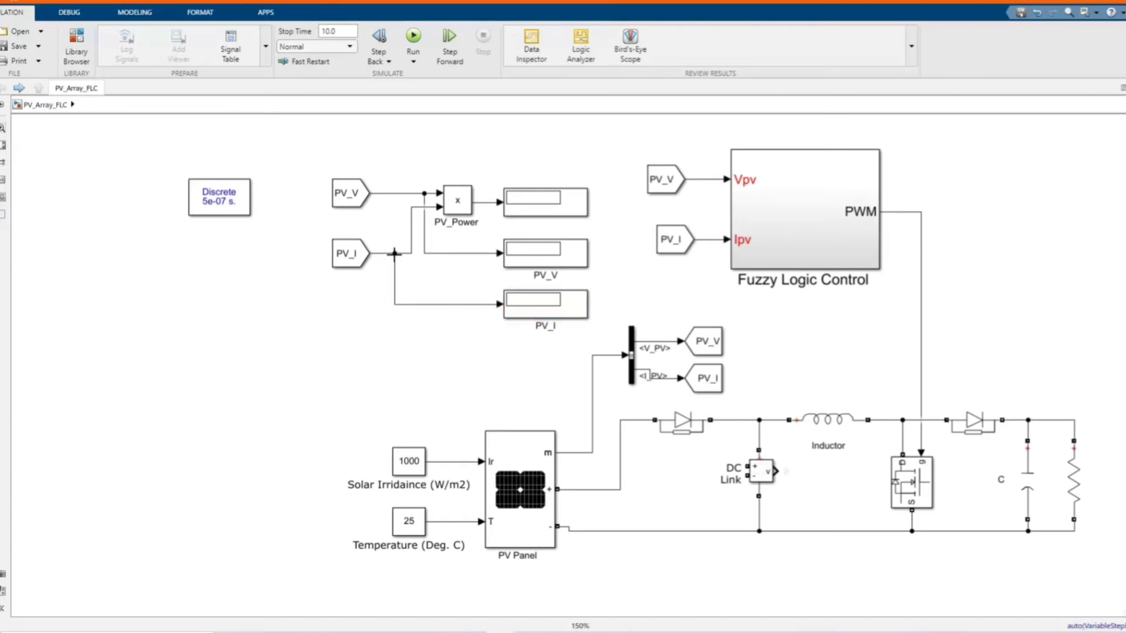
- Create an area around the PV power, voltage and current measurement blocks and title it Measurement
{"action": "left_click_drag", "start_coordinate": [305, 165], "coordinate": [607, 340]}
{"action": "mouse_move", "coordinate": [609, 330]}
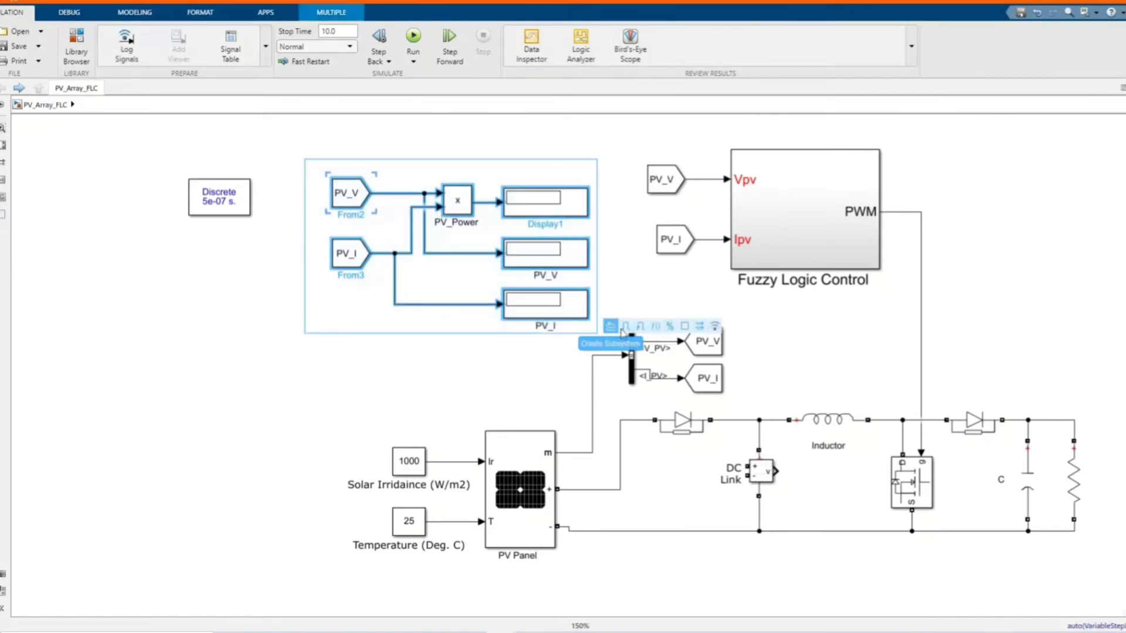
{"action": "left_click", "coordinate": [684, 326]}
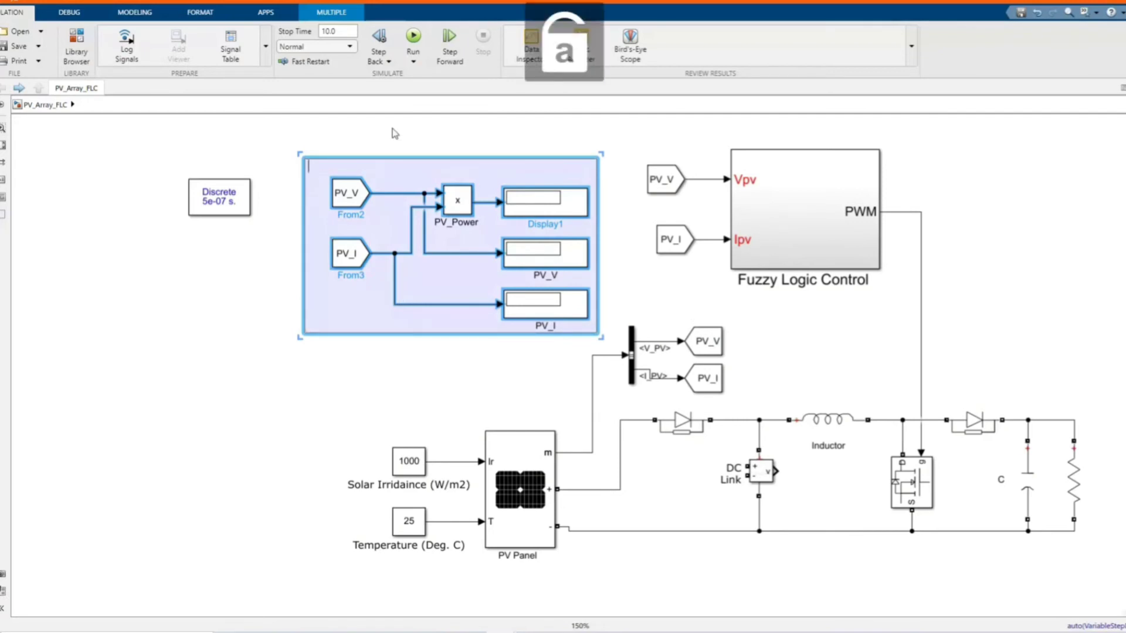
{"action": "type", "text": "mE"}
{"action": "key", "text": "BackSpace"}
{"action": "key", "text": "BackSpace"}
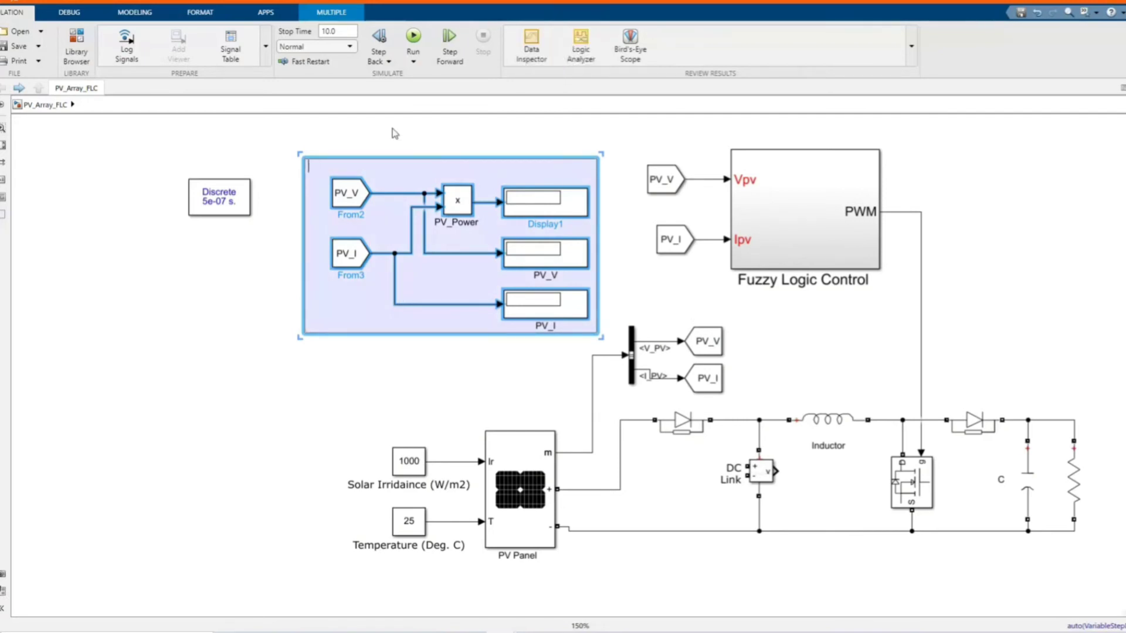
{"action": "type", "text": "M"}
{"action": "key", "text": "Caps_Lock"}
{"action": "type", "text": "easurement"}
{"action": "left_click", "coordinate": [390, 401]}
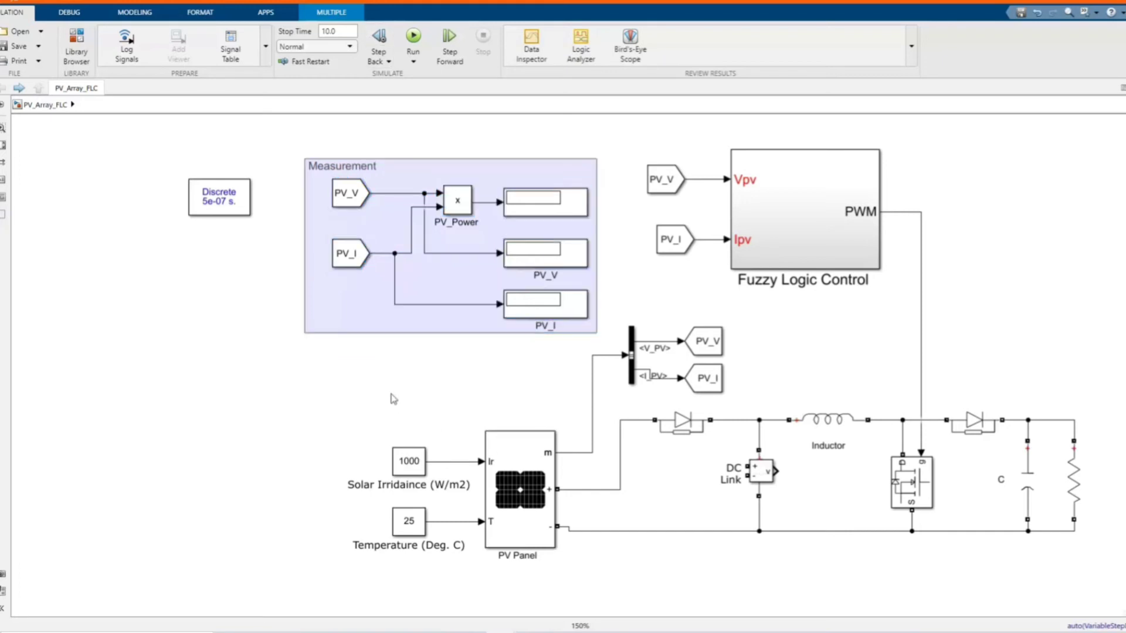
- Move the powergui block above the Measurement area
{"action": "scroll", "coordinate": [369, 351], "scroll_direction": "down", "scroll_amount": 2}
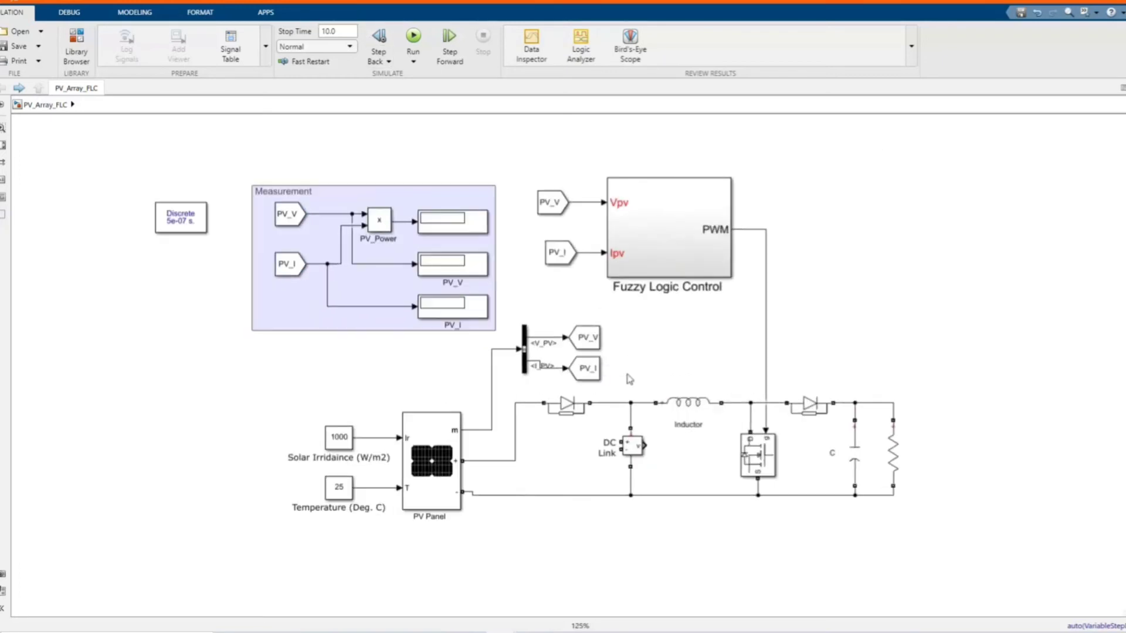
{"action": "scroll", "coordinate": [630, 380], "scroll_direction": "up", "scroll_amount": 1}
{"action": "left_click", "coordinate": [200, 230]}
{"action": "left_click_drag", "start_coordinate": [204, 218], "coordinate": [417, 153]}
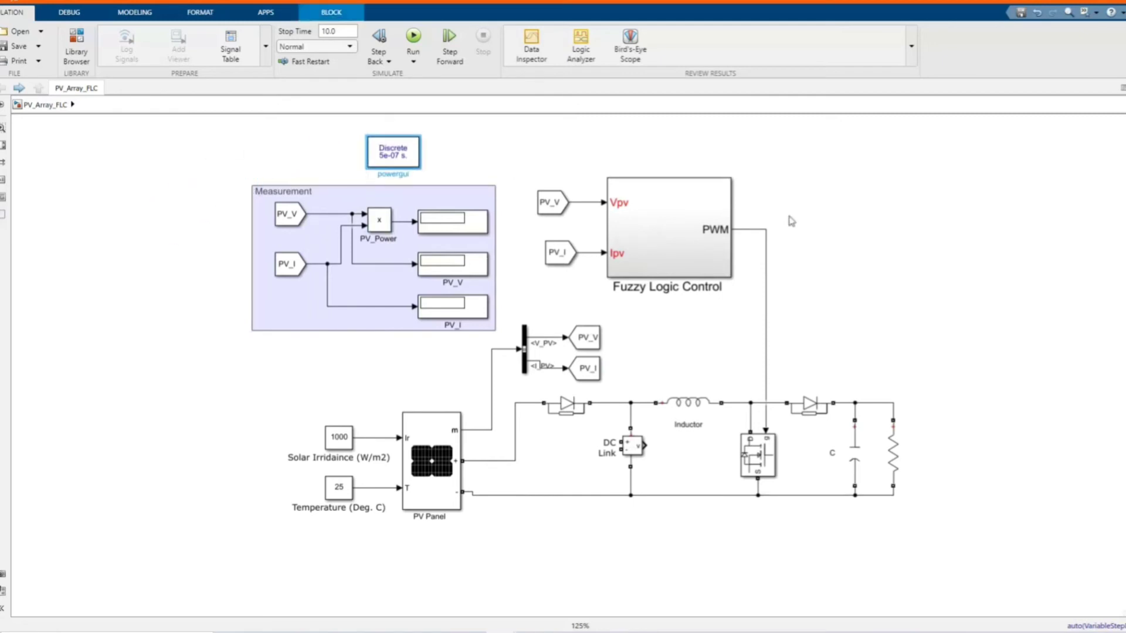
- Move the Voltage Measurement block off the DC Link capacitor to beside the load resistor and wire its terminals across the resistor
{"action": "scroll", "coordinate": [604, 211], "scroll_direction": "down", "scroll_amount": 3}
{"action": "scroll", "coordinate": [842, 322], "scroll_direction": "up", "scroll_amount": 4}
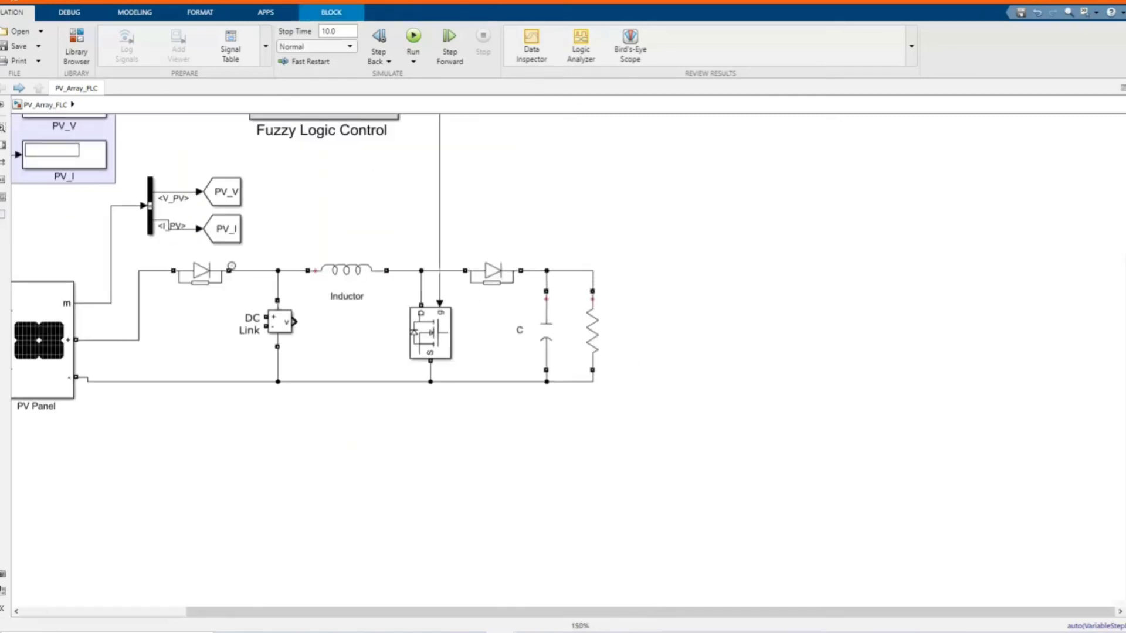
{"action": "mouse_move", "coordinate": [278, 327]}
{"action": "left_mouse_down"}
{"action": "mouse_move", "coordinate": [700, 337]}
{"action": "mouse_move", "coordinate": [593, 274]}
{"action": "left_mouse_up"}
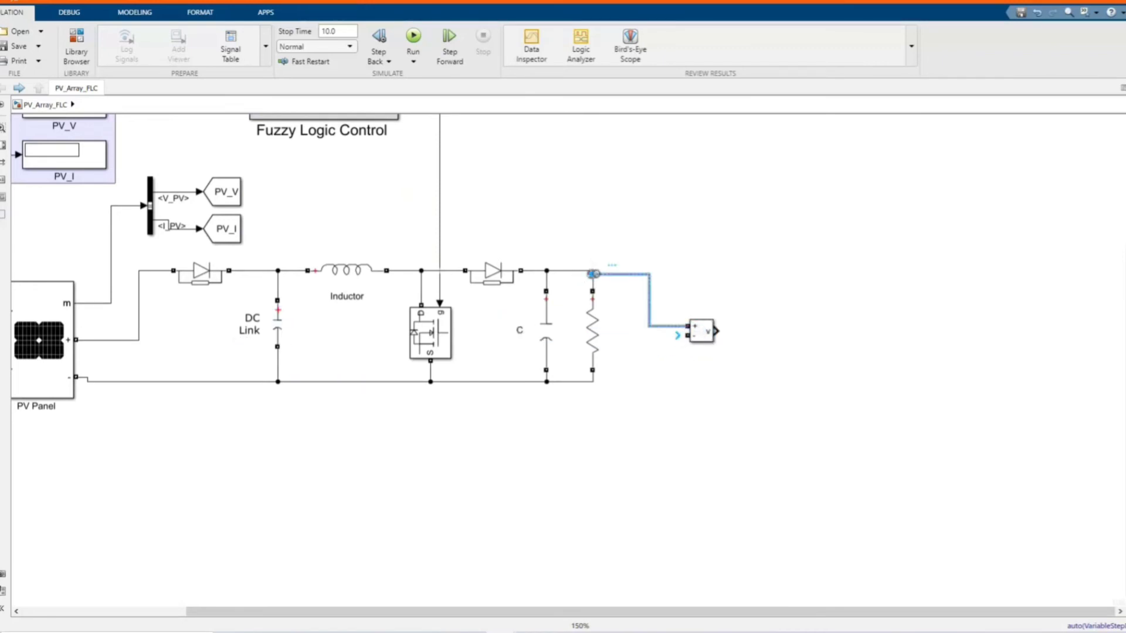
{"action": "left_click", "coordinate": [623, 308]}
{"action": "left_click", "coordinate": [610, 274]}
{"action": "key", "text": "Delete"}
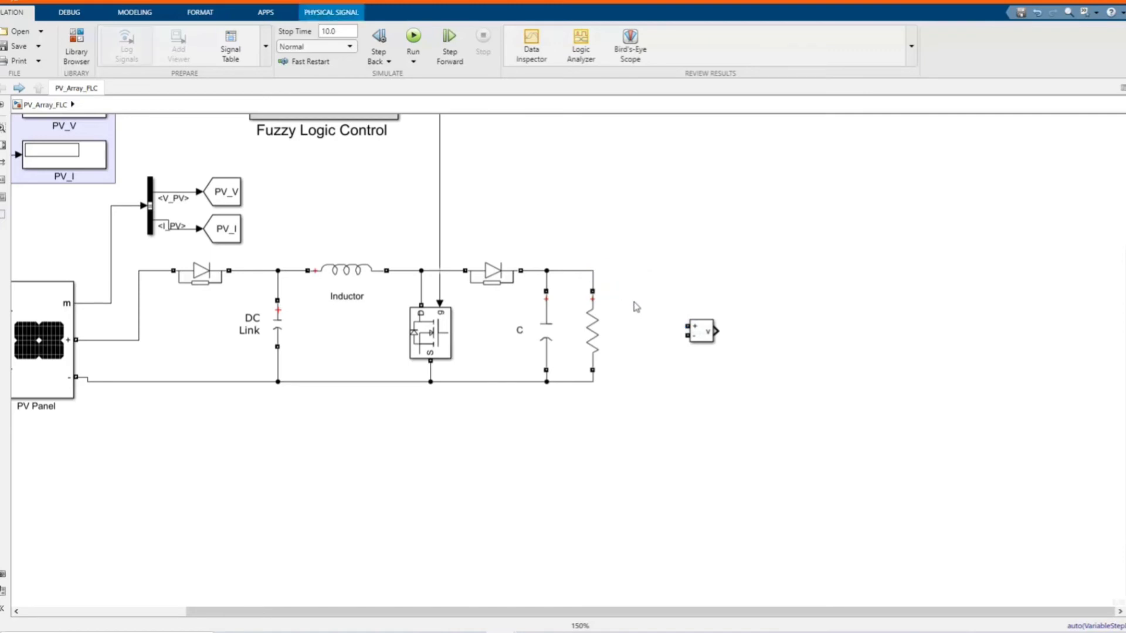
{"action": "left_click_drag", "start_coordinate": [681, 325], "coordinate": [593, 280]}
{"action": "left_click_drag", "start_coordinate": [678, 338], "coordinate": [593, 375]}
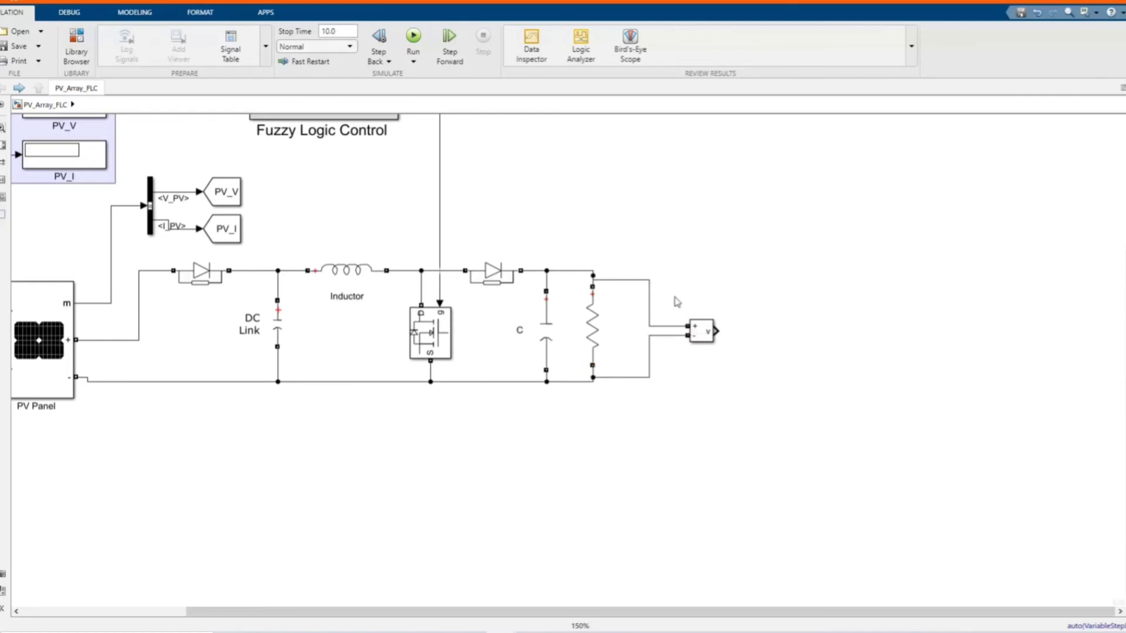
- Add a Display block from the recently used library blocks and connect it to the Voltage Measurement output
{"action": "scroll", "coordinate": [677, 302], "scroll_direction": "down", "scroll_amount": 5}
{"action": "scroll", "coordinate": [656, 300], "scroll_direction": "up", "scroll_amount": 5}
{"action": "scroll", "coordinate": [683, 308], "scroll_direction": "down", "scroll_amount": 2}
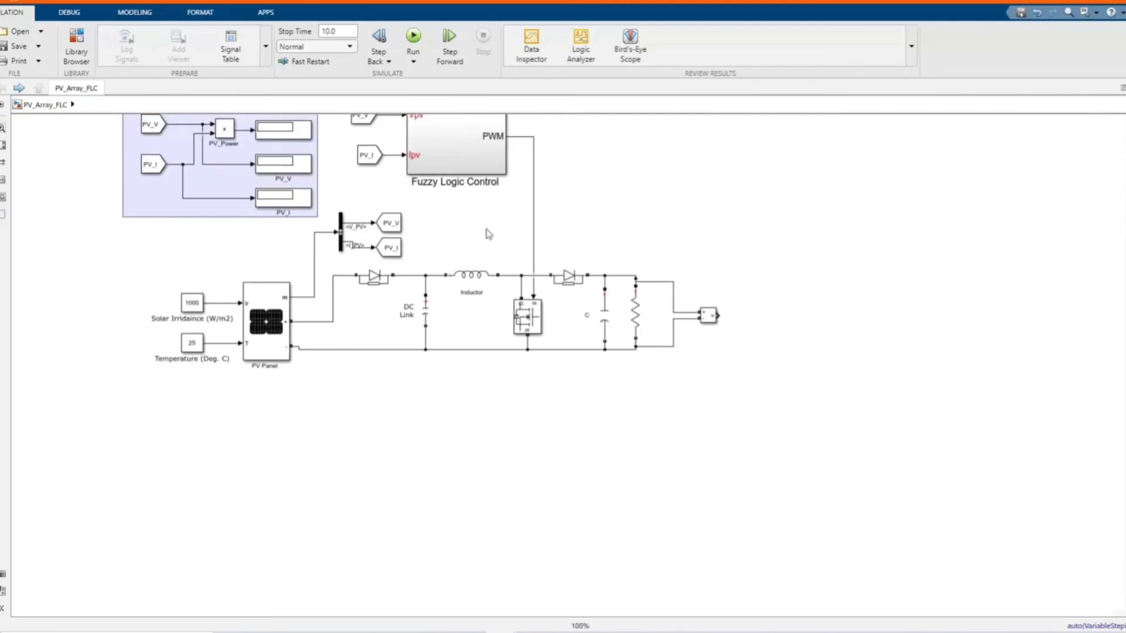
{"action": "left_click", "coordinate": [75, 44]}
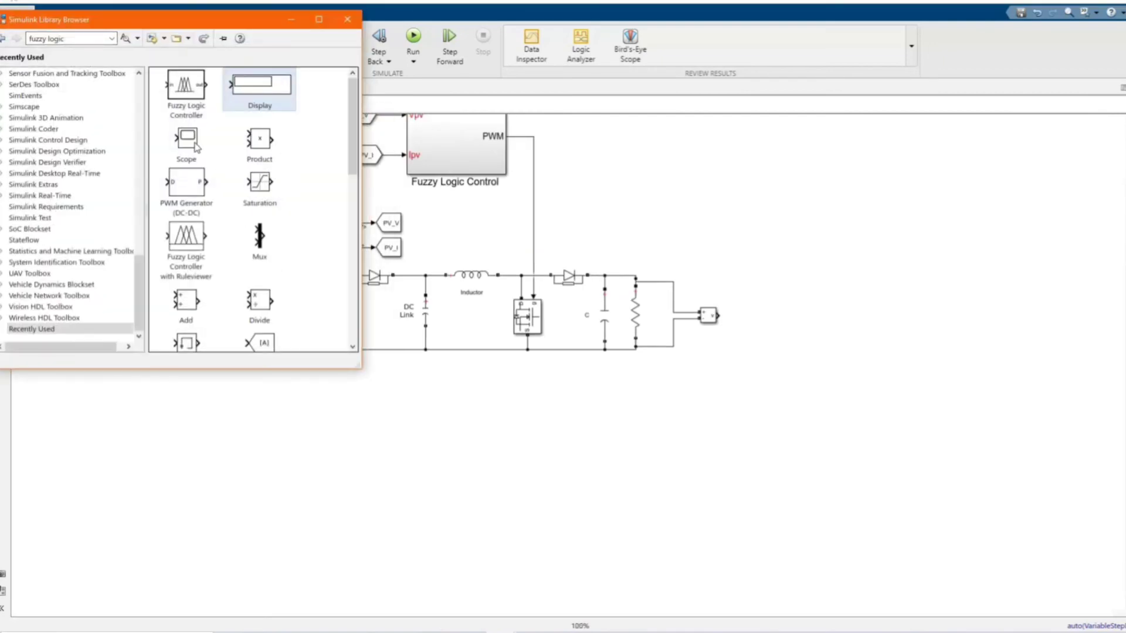
{"action": "right_click", "coordinate": [252, 99]}
{"action": "left_click", "coordinate": [273, 94]}
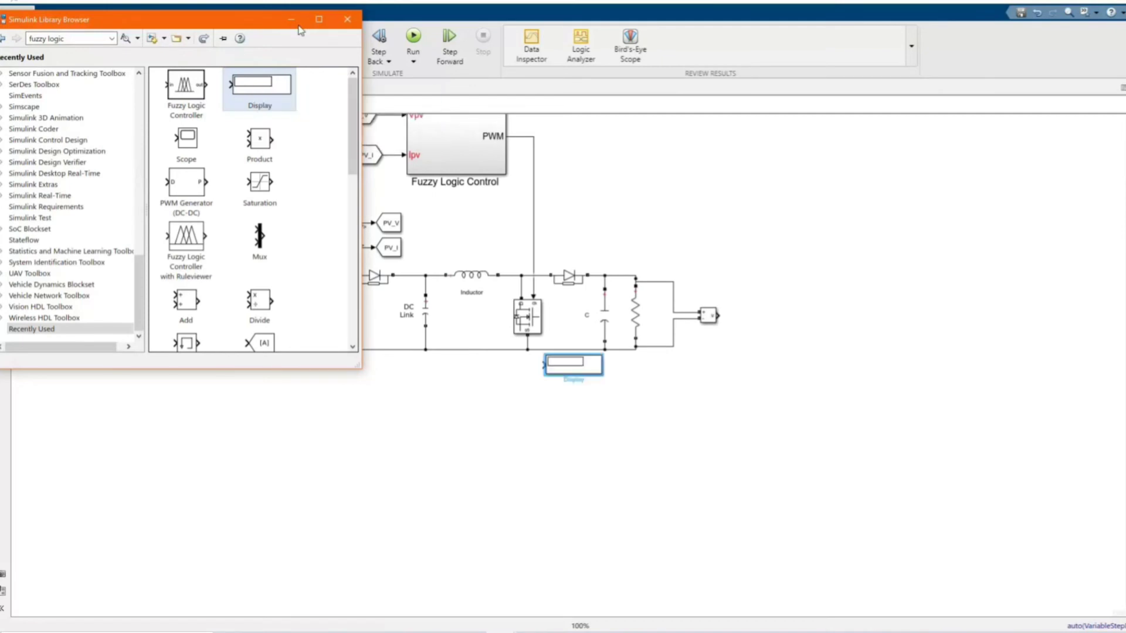
{"action": "left_click", "coordinate": [604, 371]}
{"action": "left_click_drag", "start_coordinate": [597, 370], "coordinate": [825, 326]}
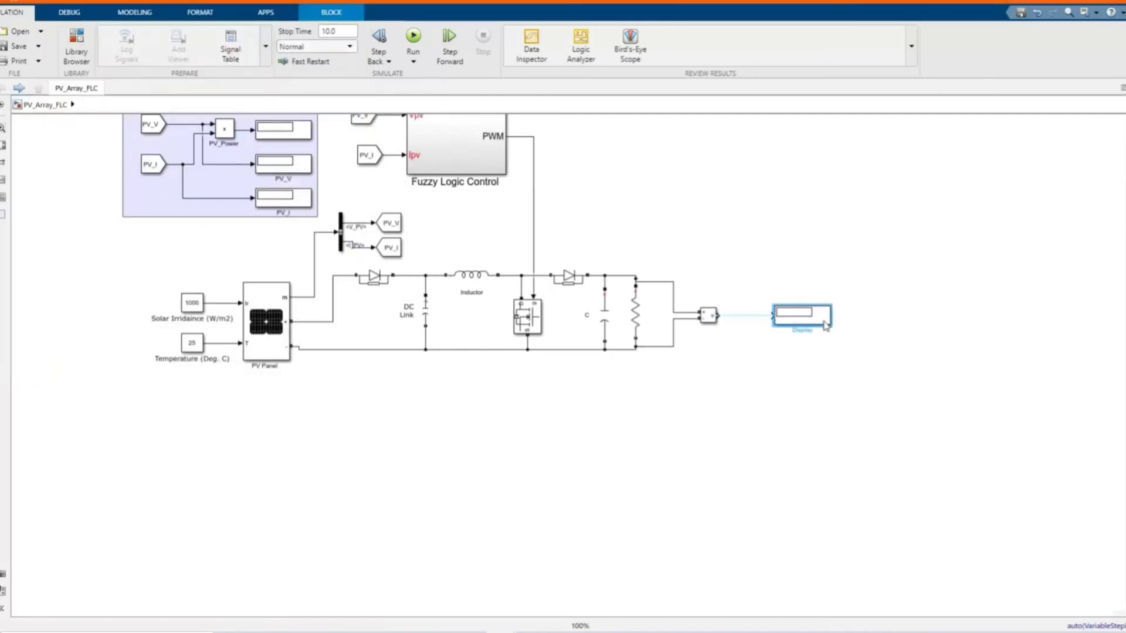
{"action": "left_click", "coordinate": [759, 315]}
- Reposition the output voltage Display above the Voltage Measurement block
{"action": "key", "text": "space"}
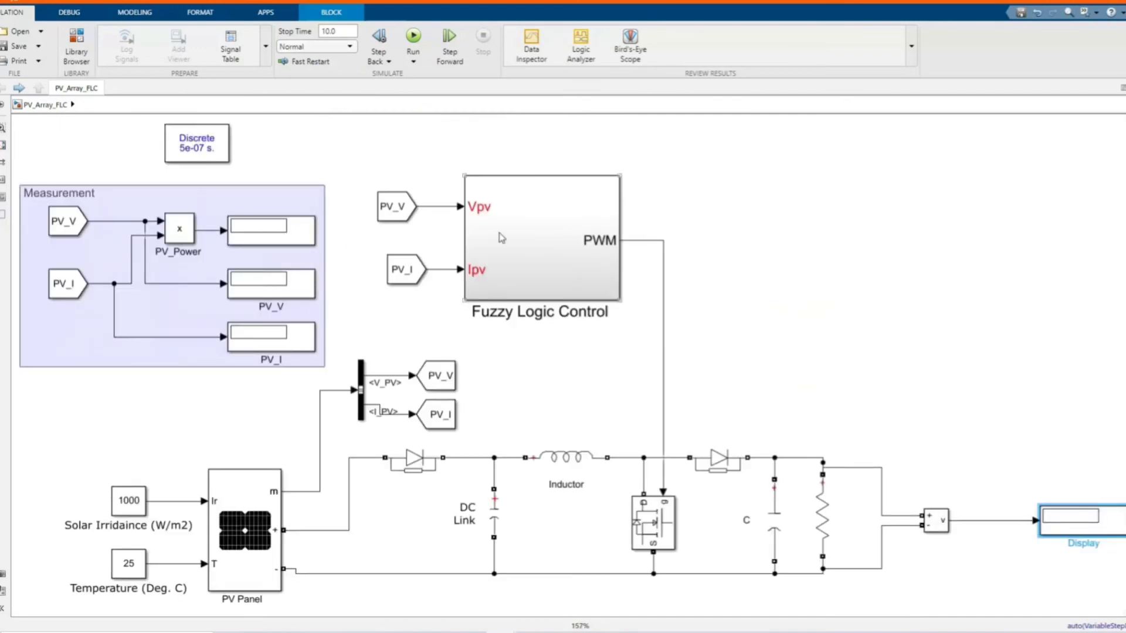
{"action": "scroll", "coordinate": [501, 236], "scroll_direction": "down", "scroll_amount": 1}
{"action": "left_click_drag", "start_coordinate": [1081, 506], "coordinate": [947, 380]}
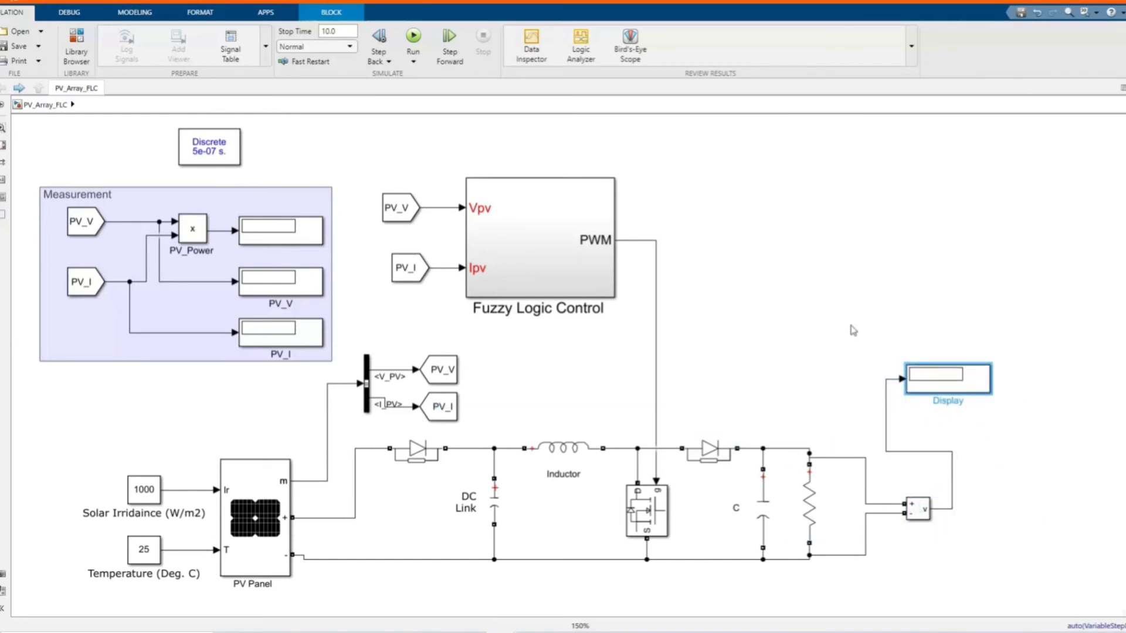
- Open the PV Panel block's parameters
{"action": "scroll", "coordinate": [20, 145], "scroll_direction": "left", "scroll_amount": 2}
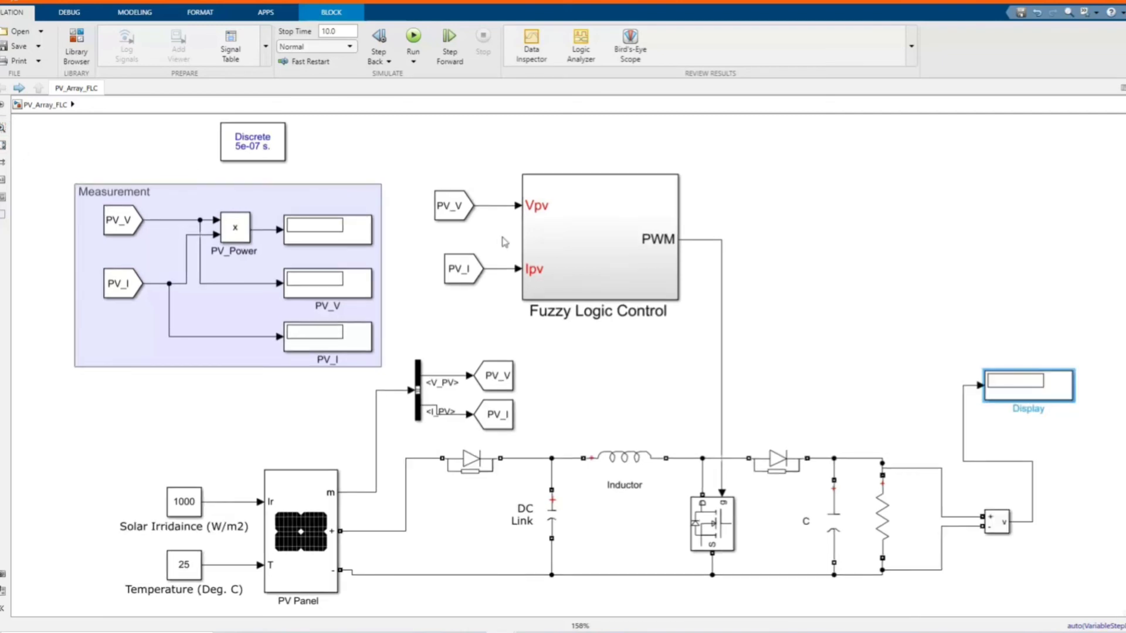
{"action": "scroll", "coordinate": [488, 245], "scroll_direction": "up", "scroll_amount": 1}
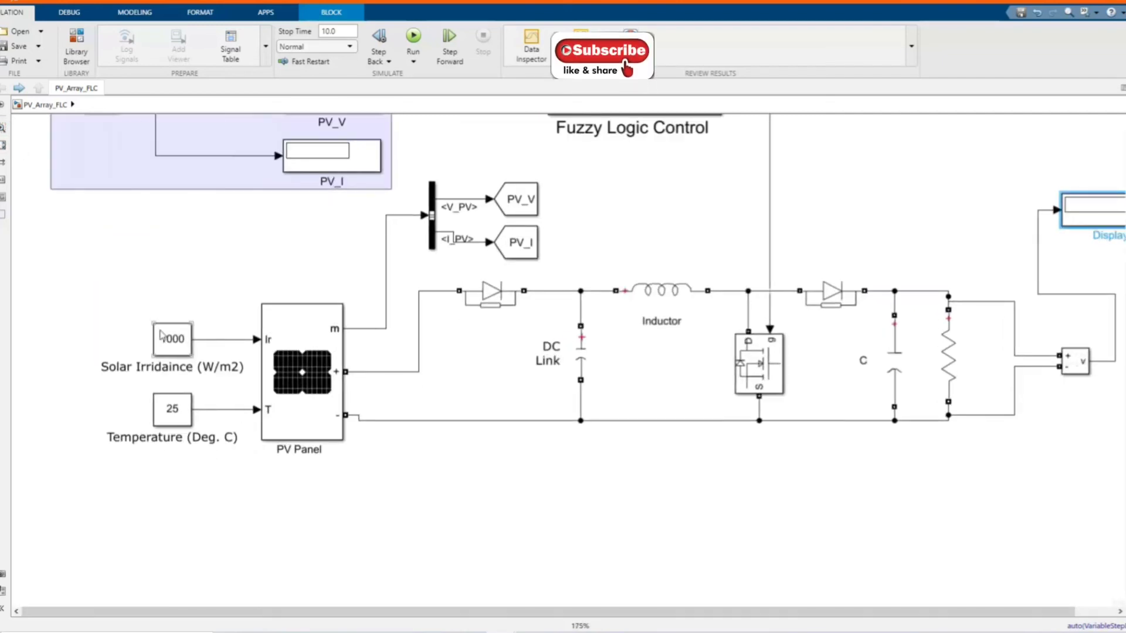
{"action": "left_click", "coordinate": [291, 365]}
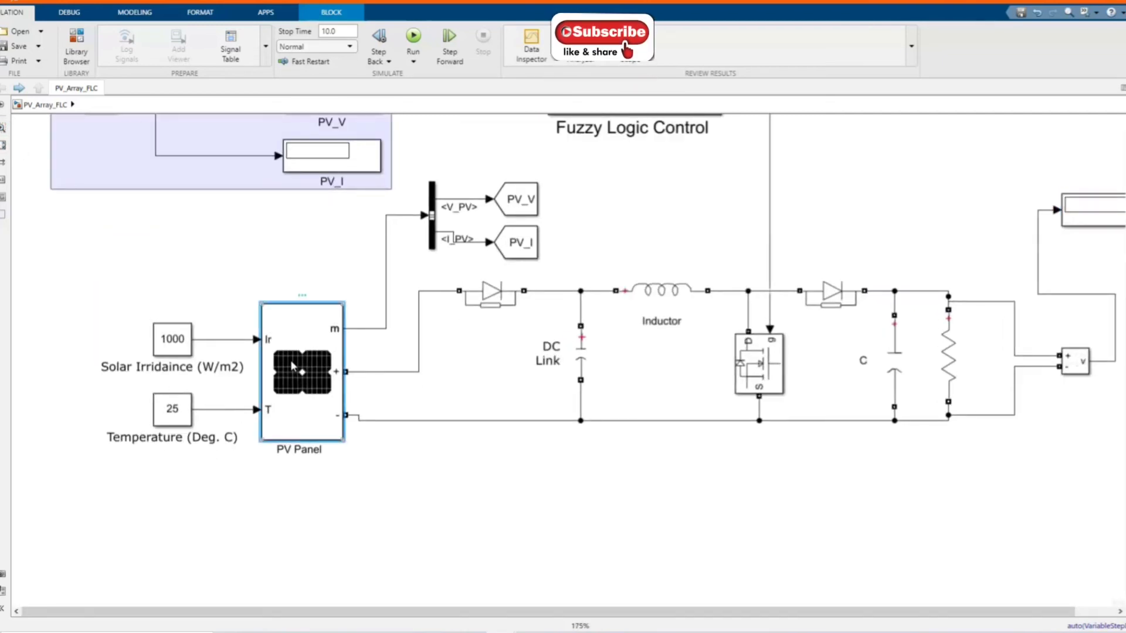
{"action": "double_click", "coordinate": [291, 360]}
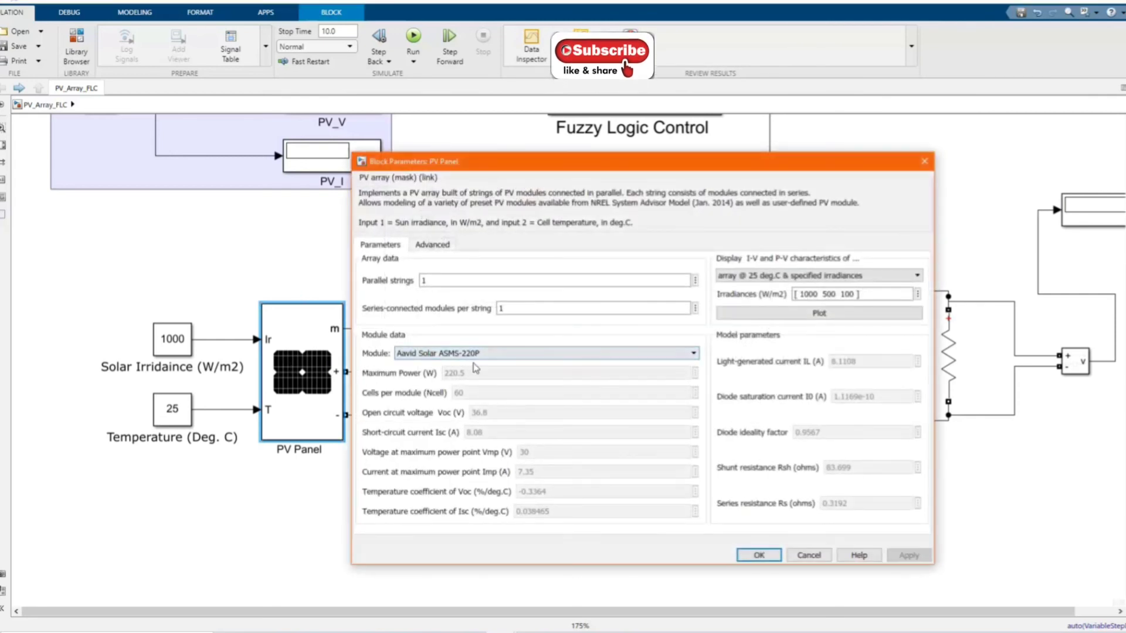
- Close the PV Panel parameters and review the DC Link capacitor's parameters without changing them
{"action": "left_click", "coordinate": [757, 556]}
{"action": "left_click", "coordinate": [645, 571]}
{"action": "left_click", "coordinate": [495, 311]}
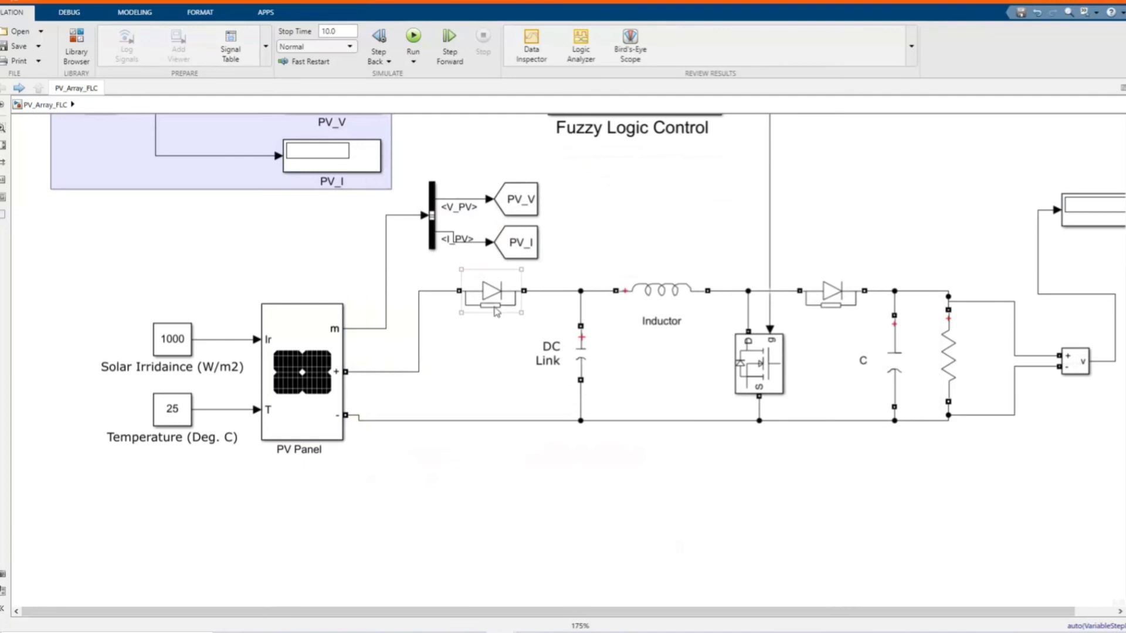
{"action": "double_click", "coordinate": [581, 364]}
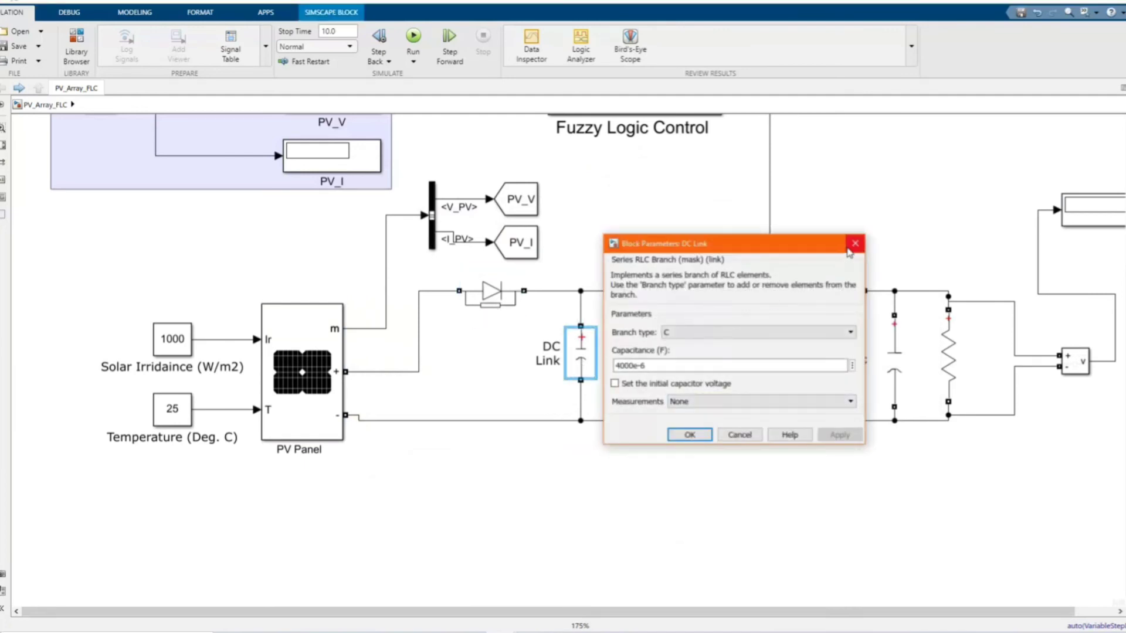
{"action": "left_click", "coordinate": [854, 244]}
- Review the block parameters of the inductor and the Mosfet
{"action": "left_click", "coordinate": [668, 299]}
{"action": "double_click", "coordinate": [669, 299]}
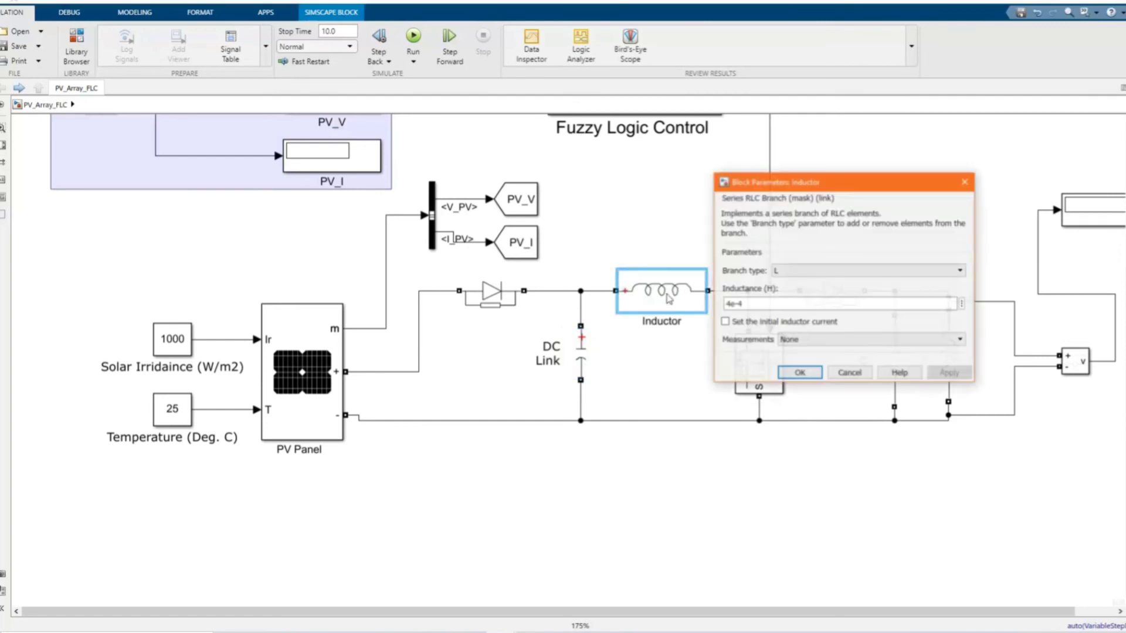
{"action": "left_click", "coordinate": [965, 184]}
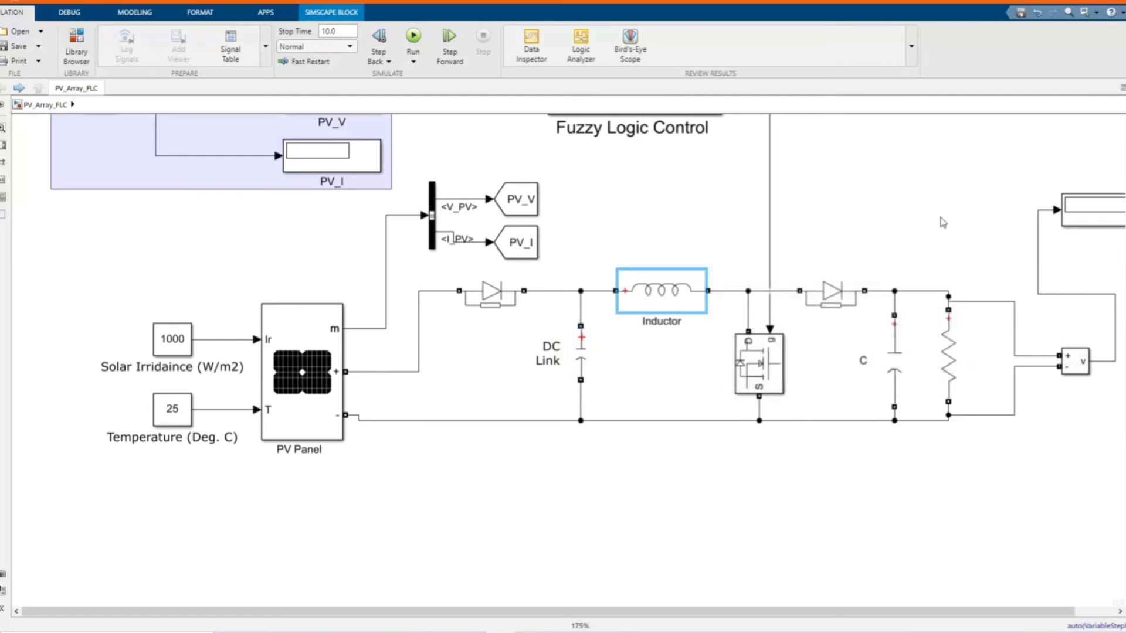
{"action": "double_click", "coordinate": [768, 355]}
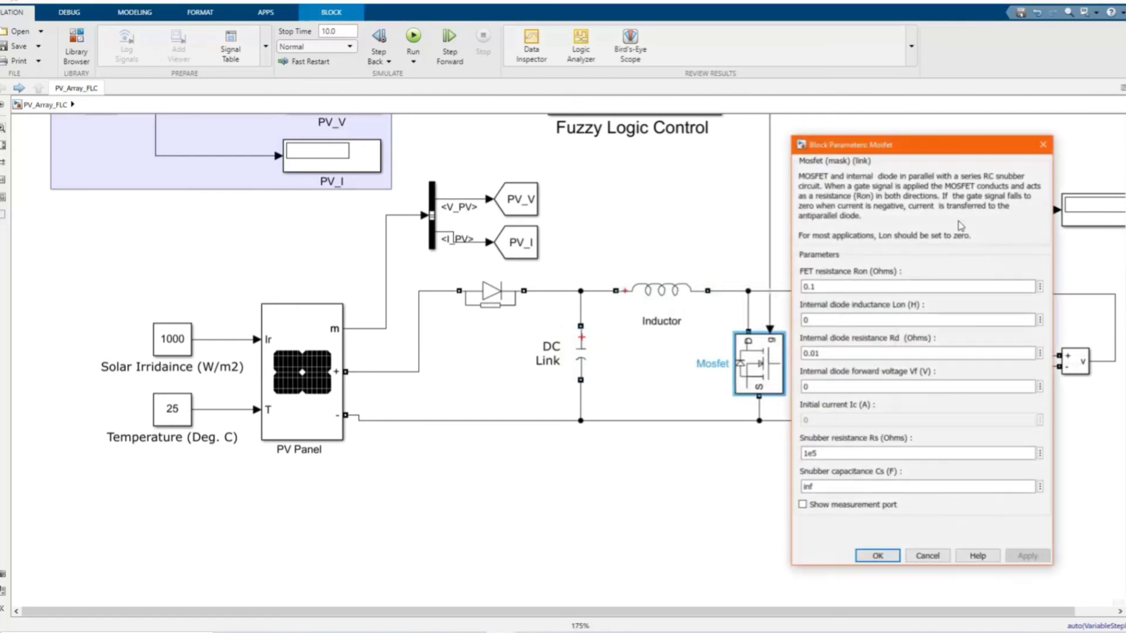
{"action": "left_click", "coordinate": [1042, 146]}
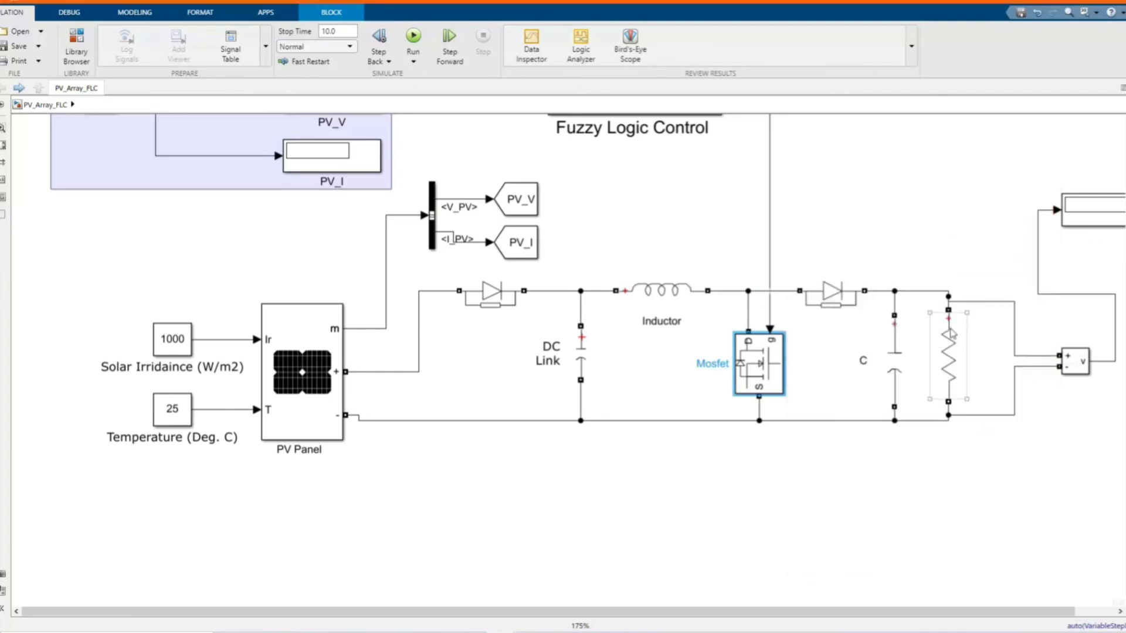
- Review the block parameters of output capacitor C, the Series RLC Load and the output-side diode
{"action": "double_click", "coordinate": [894, 358]}
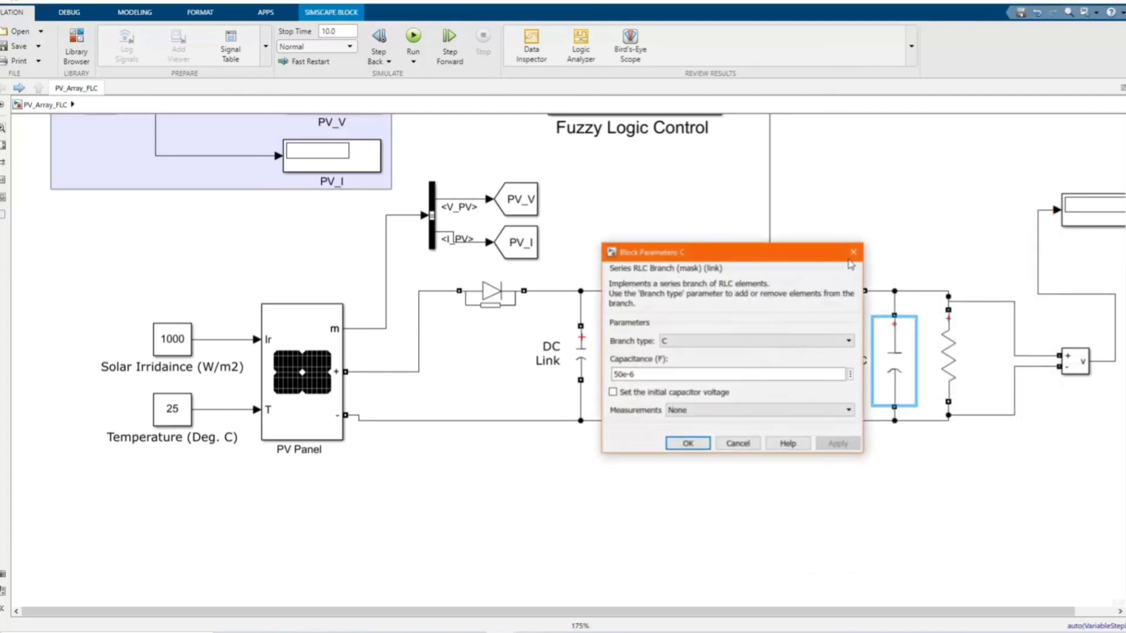
{"action": "left_click", "coordinate": [854, 252]}
{"action": "double_click", "coordinate": [952, 354]}
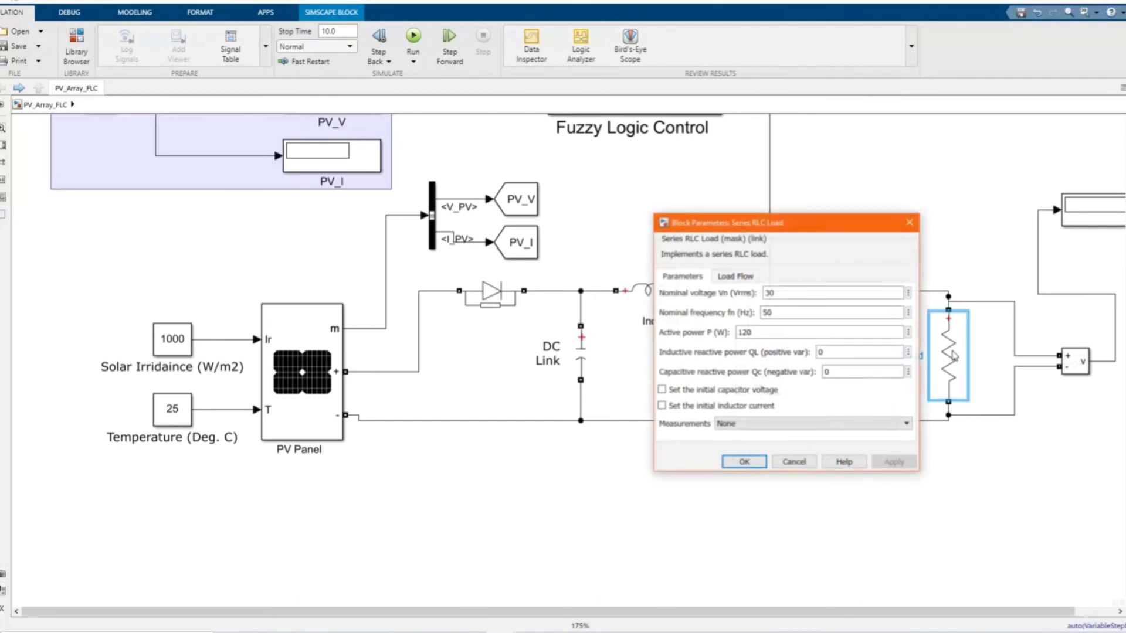
{"action": "left_click", "coordinate": [908, 222]}
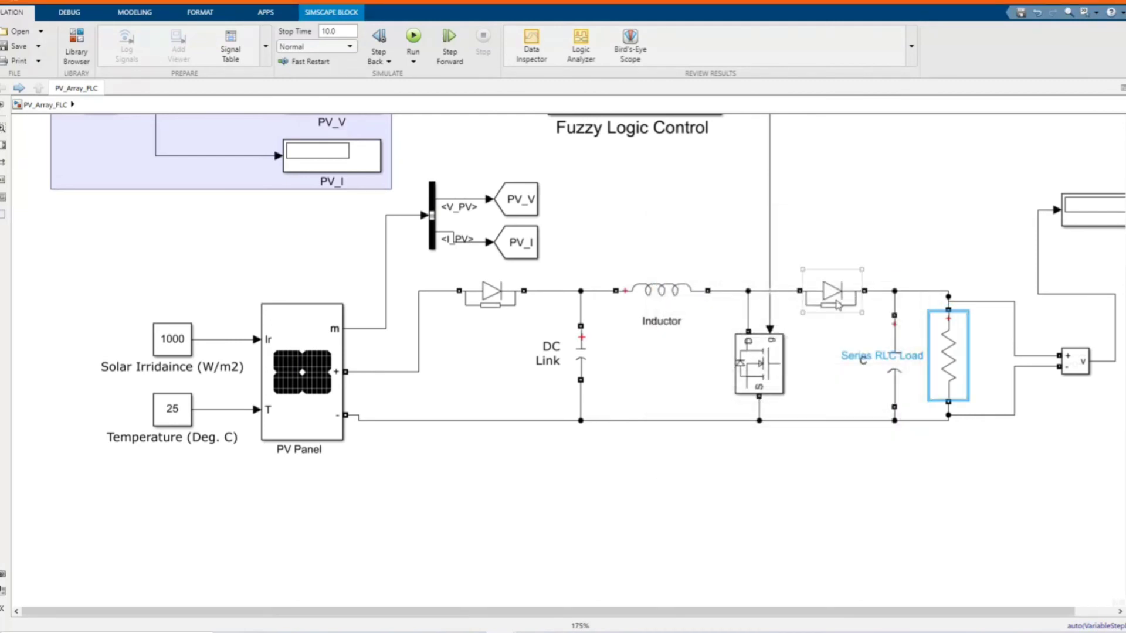
{"action": "double_click", "coordinate": [838, 304]}
{"action": "left_click", "coordinate": [1108, 106]}
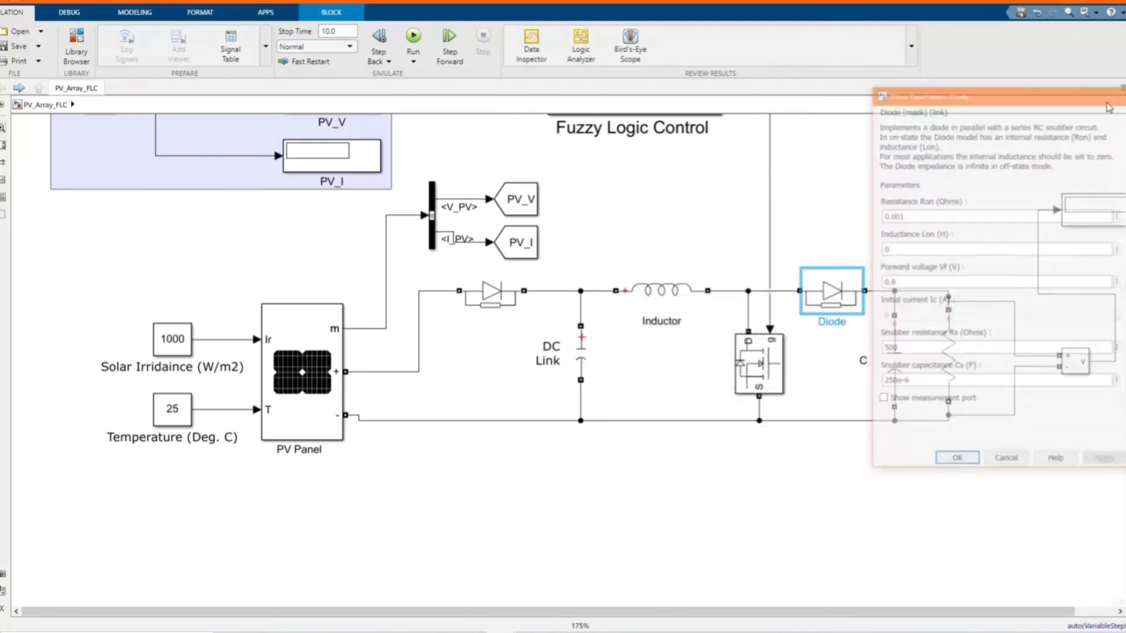
- Open the Fuzzy Logic Control subsystem and shift the FLC block and its adjacent sum block slightly to straighten their connecting signal lines
{"action": "scroll", "coordinate": [725, 202], "scroll_direction": "down", "scroll_amount": 6}
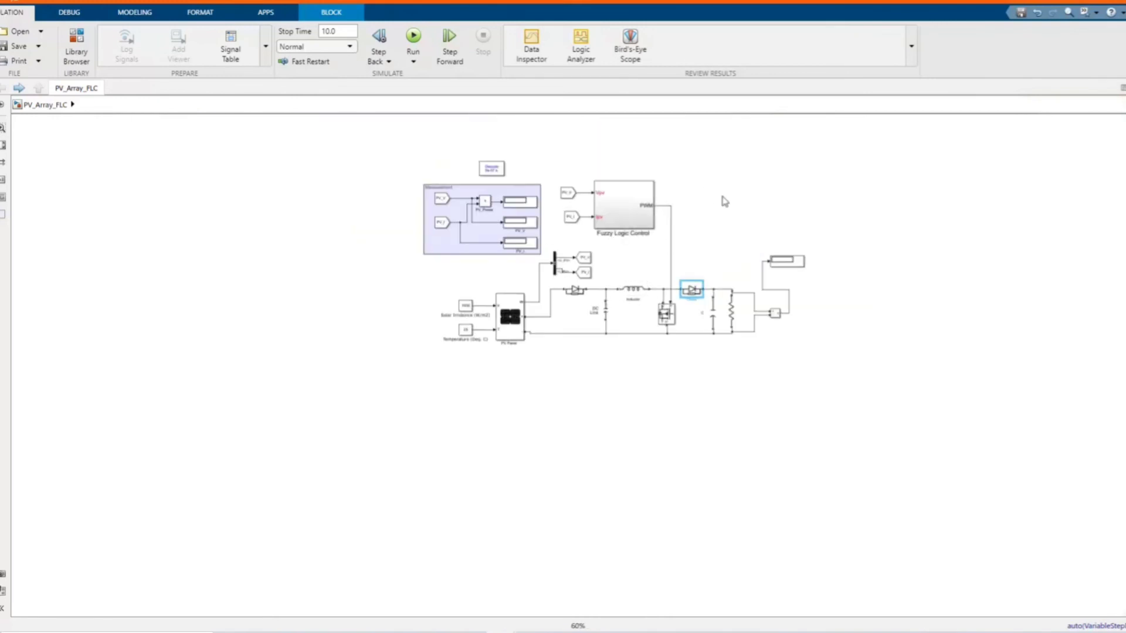
{"action": "left_click", "coordinate": [725, 201]}
{"action": "scroll", "coordinate": [534, 170], "scroll_direction": "up", "scroll_amount": 4}
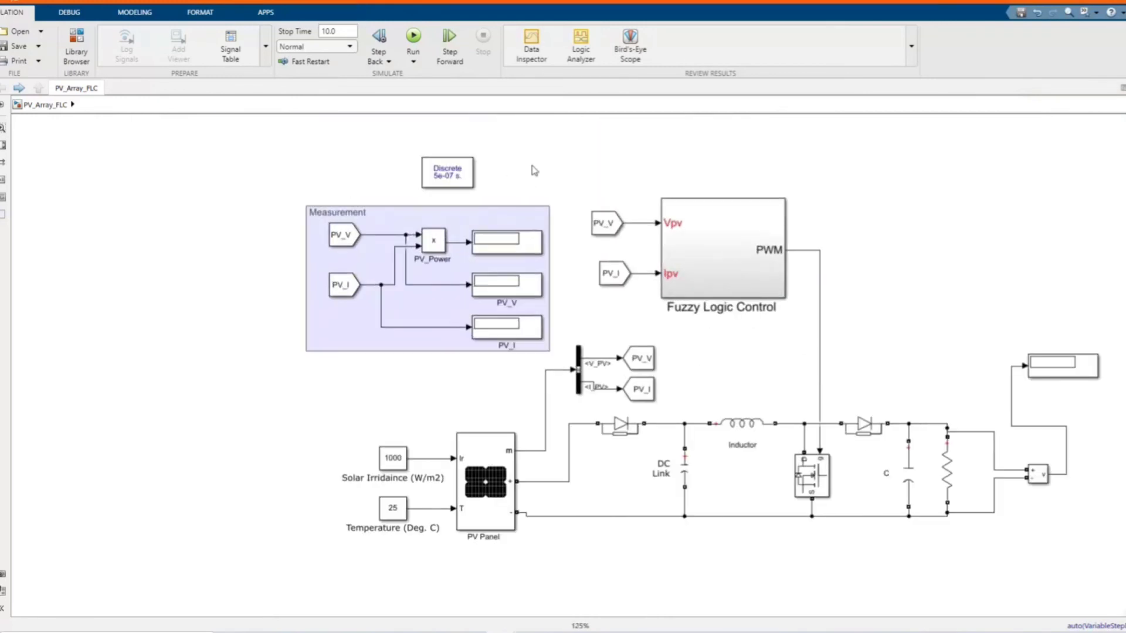
{"action": "double_click", "coordinate": [695, 239]}
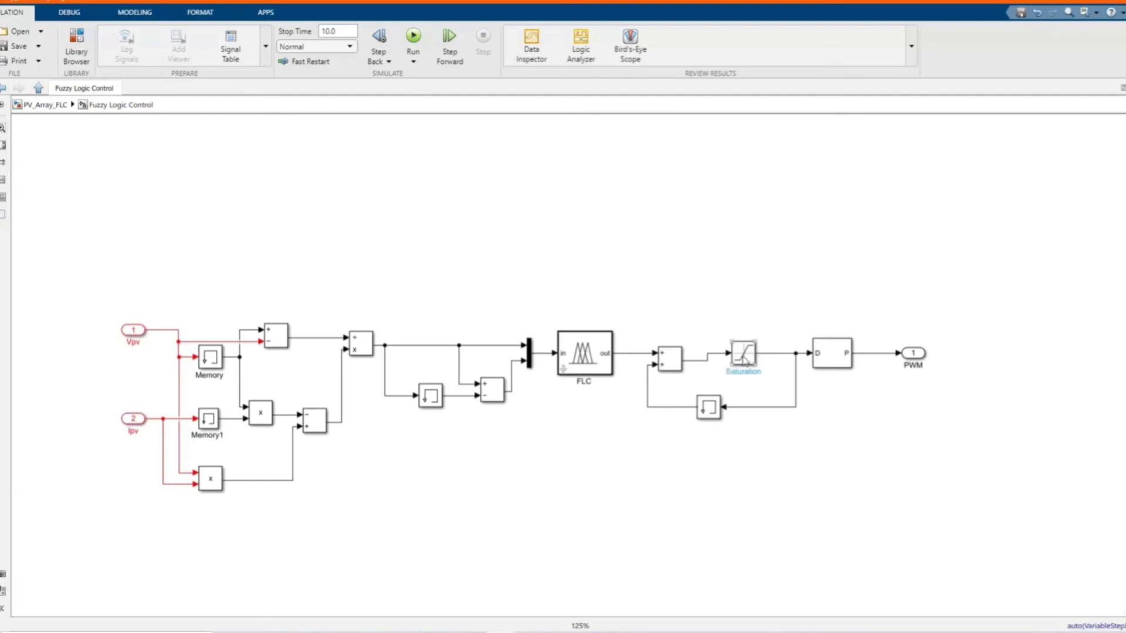
{"action": "left_click_drag", "start_coordinate": [661, 366], "coordinate": [664, 360]}
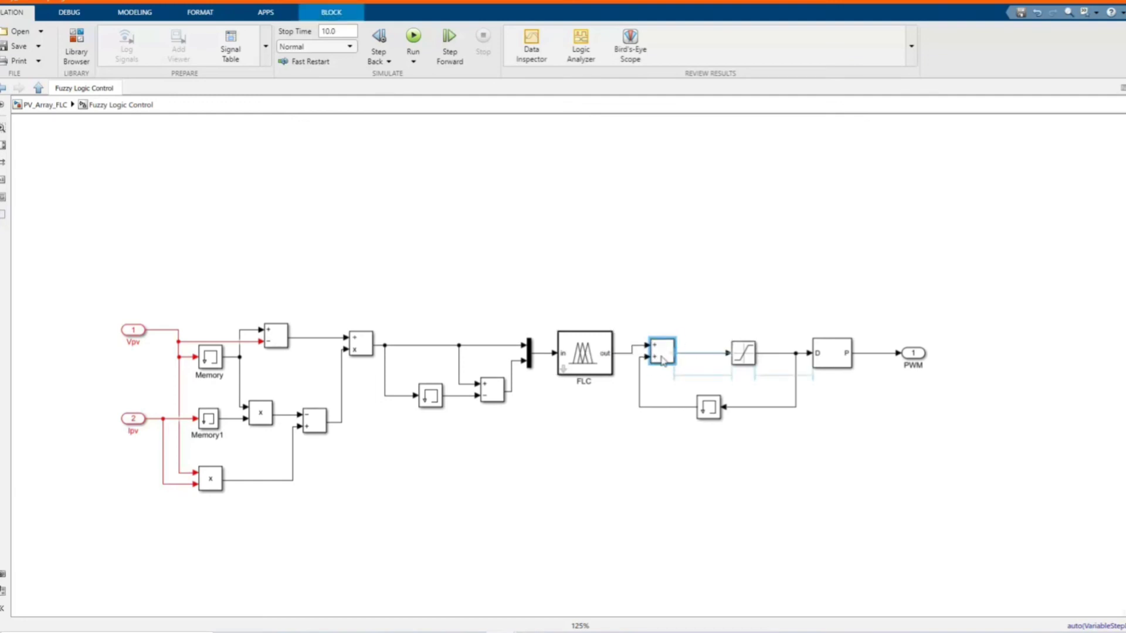
{"action": "left_click_drag", "start_coordinate": [593, 361], "coordinate": [597, 352]}
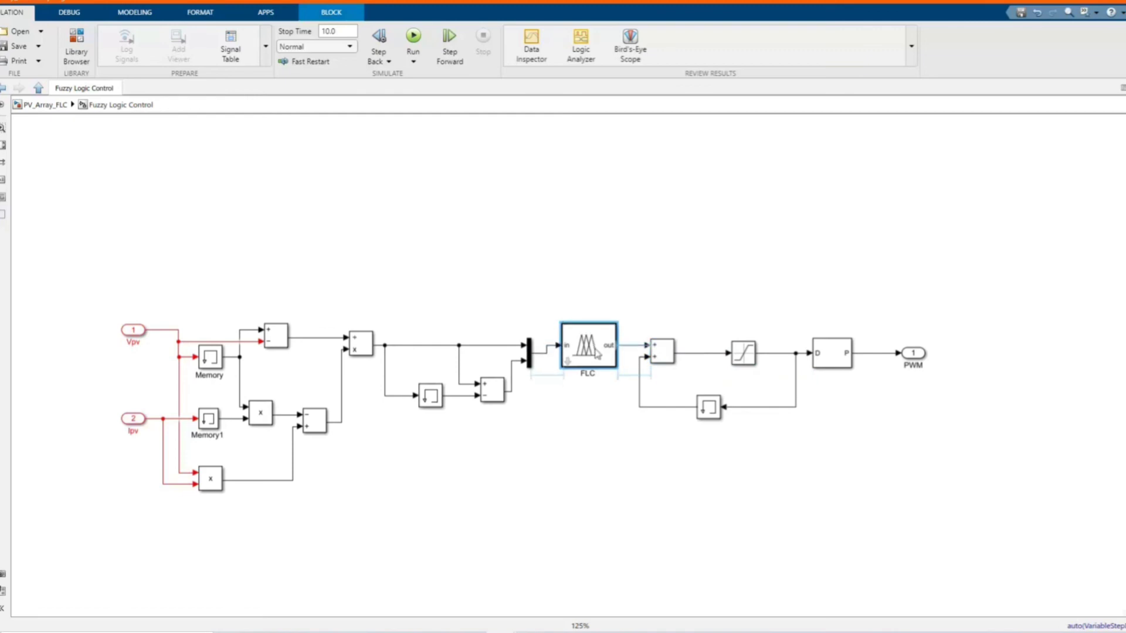
{"action": "left_click", "coordinate": [618, 406]}
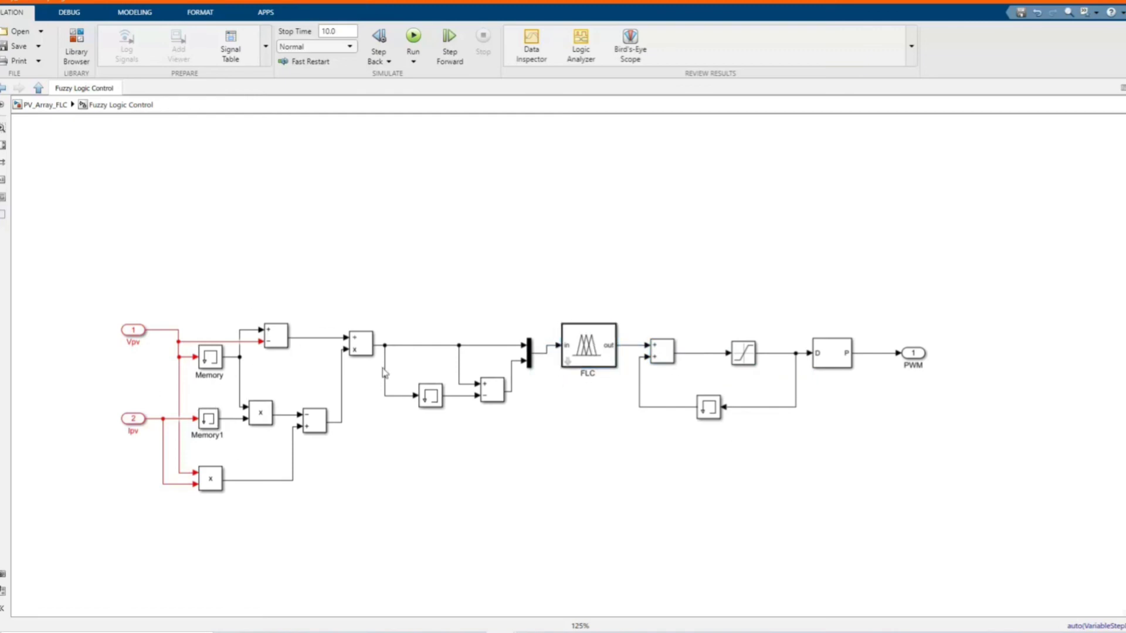
- Review the parameters of the FLC fuzzy inference block and the Saturation block's limits
{"action": "double_click", "coordinate": [591, 358]}
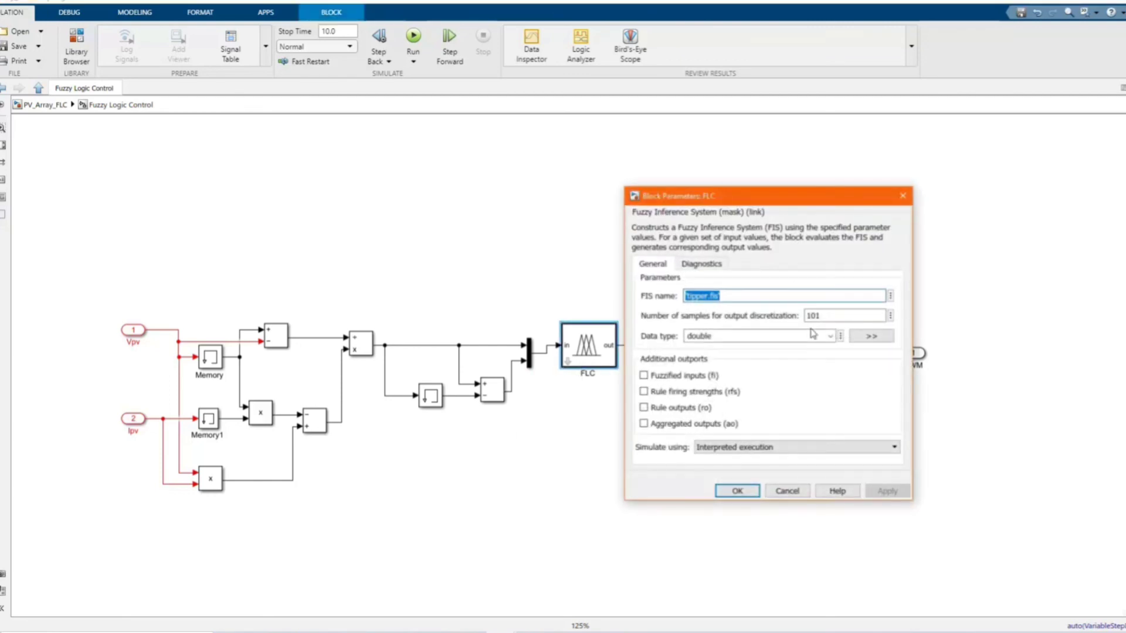
{"action": "left_click", "coordinate": [903, 196]}
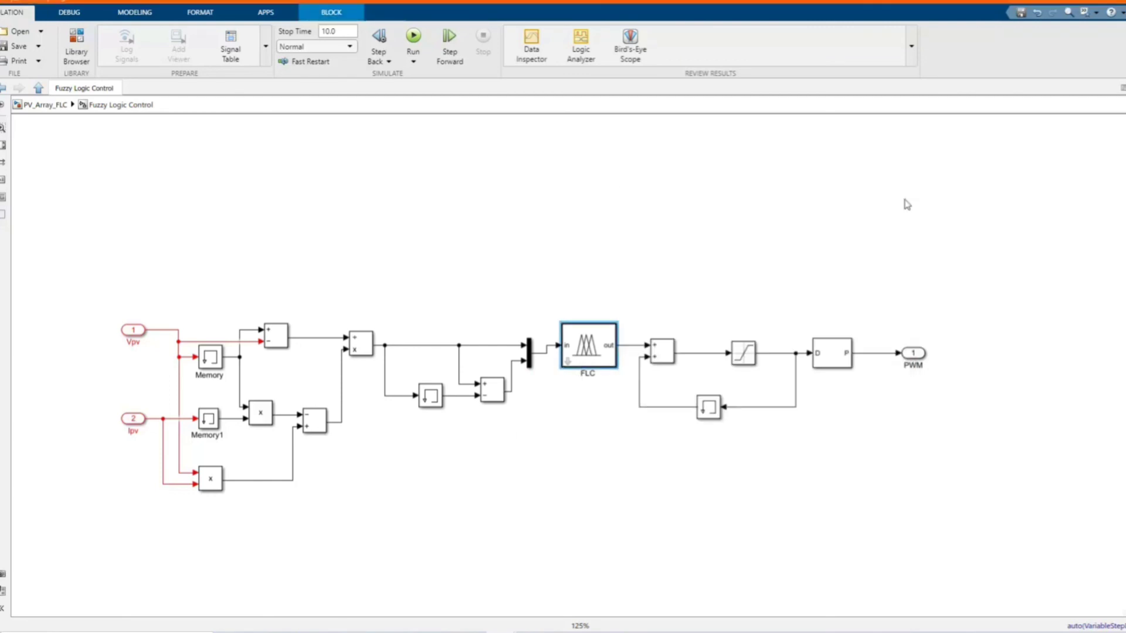
{"action": "left_click", "coordinate": [743, 362]}
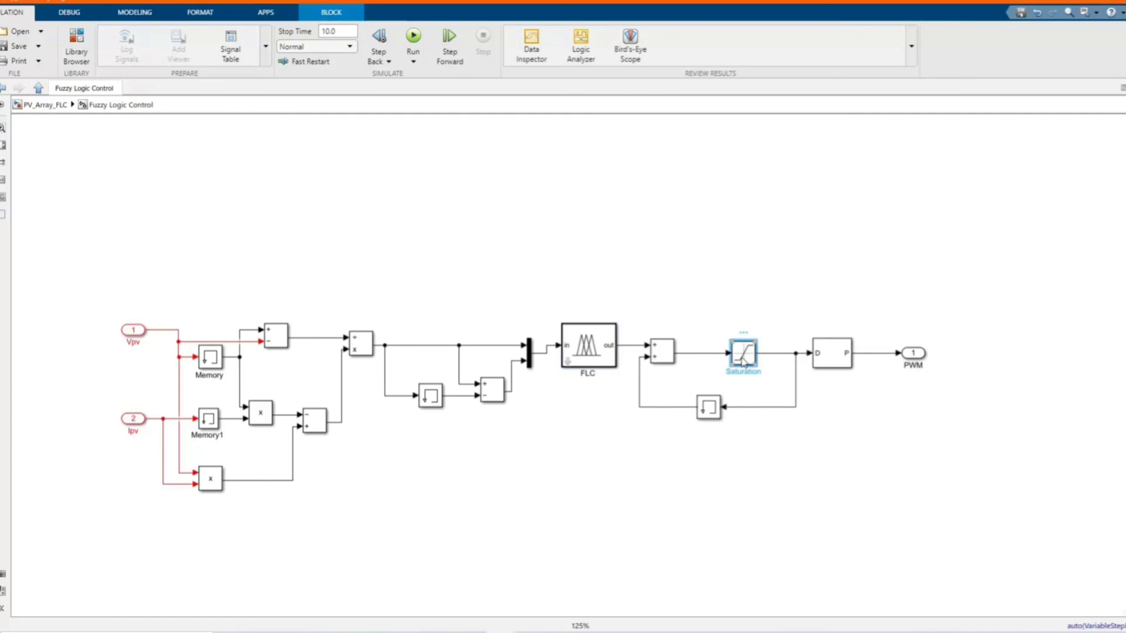
{"action": "double_click", "coordinate": [744, 362]}
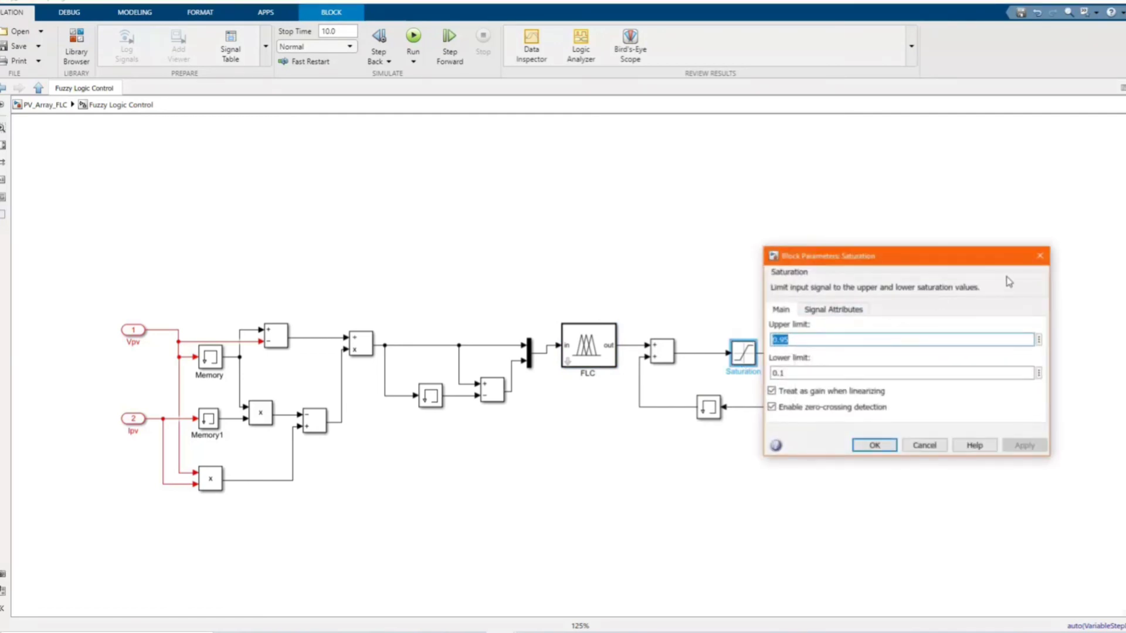
{"action": "left_click", "coordinate": [1033, 264]}
- Check the PWM Generator (DC-DC) block's parameters and return to the top level of the PV_Array_FLC model
{"action": "double_click", "coordinate": [835, 363]}
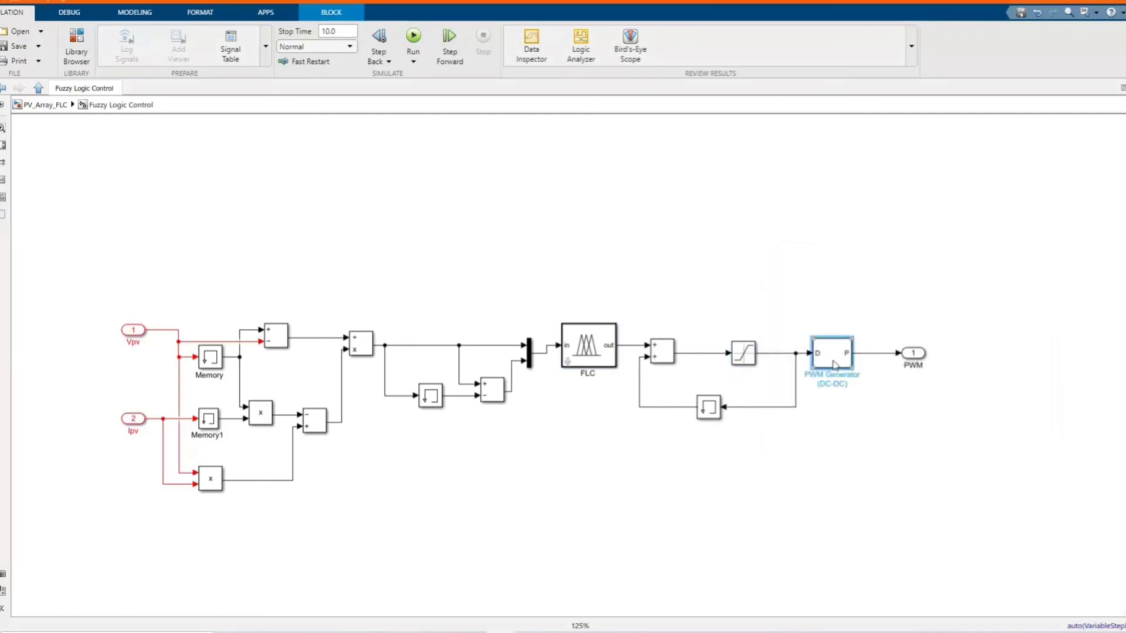
{"action": "left_click", "coordinate": [1112, 239]}
{"action": "left_click", "coordinate": [5, 88]}
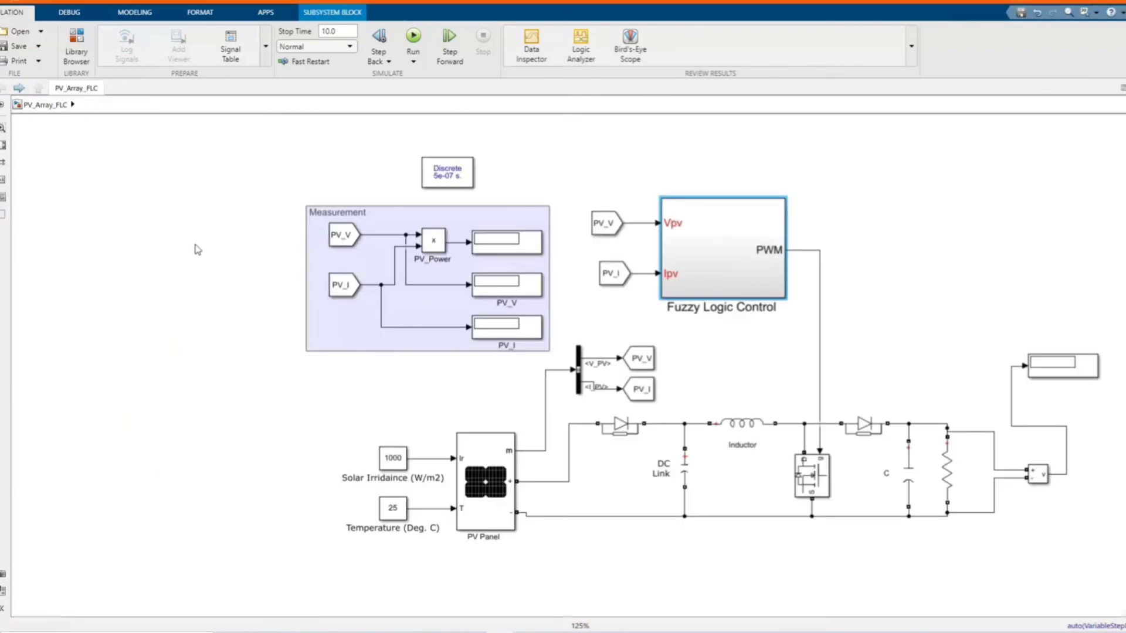
- Run the PV_Array_FLC simulation with the Measurement area and the complete circuit in view
{"action": "scroll", "coordinate": [164, 235], "scroll_direction": "down", "scroll_amount": 1}
{"action": "scroll", "coordinate": [532, 423], "scroll_direction": "up", "scroll_amount": 1}
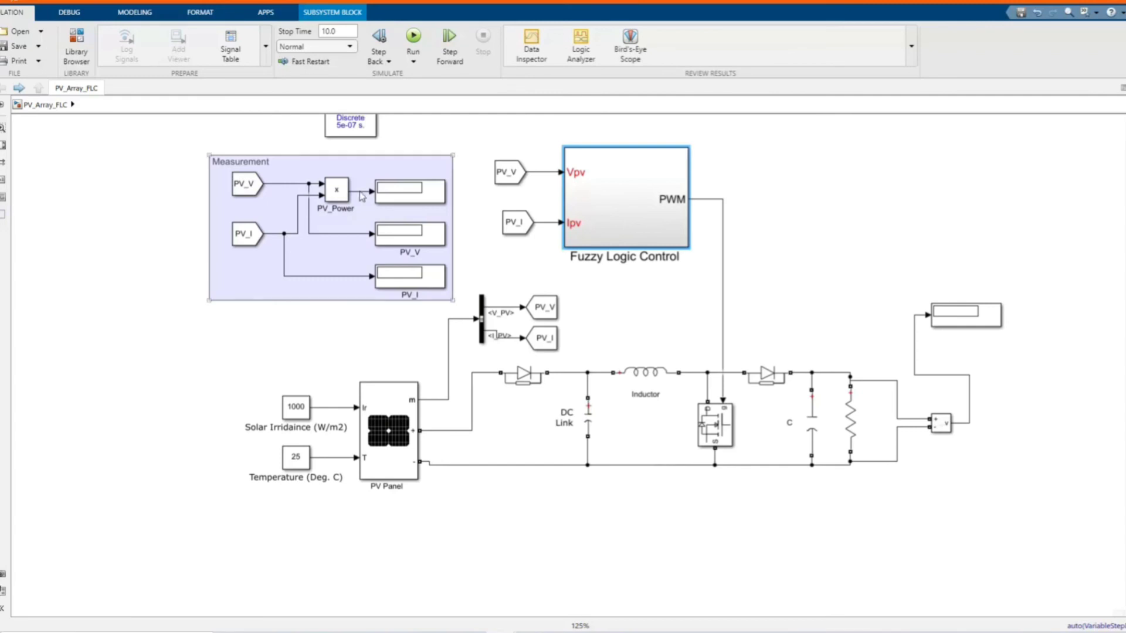
{"action": "left_click", "coordinate": [418, 37]}
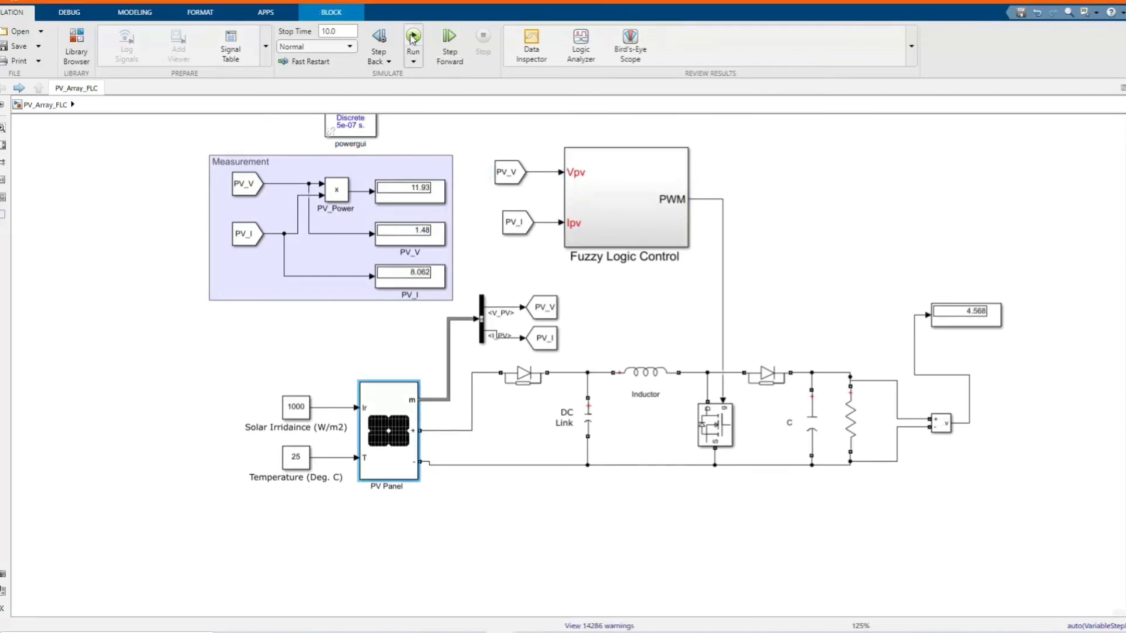